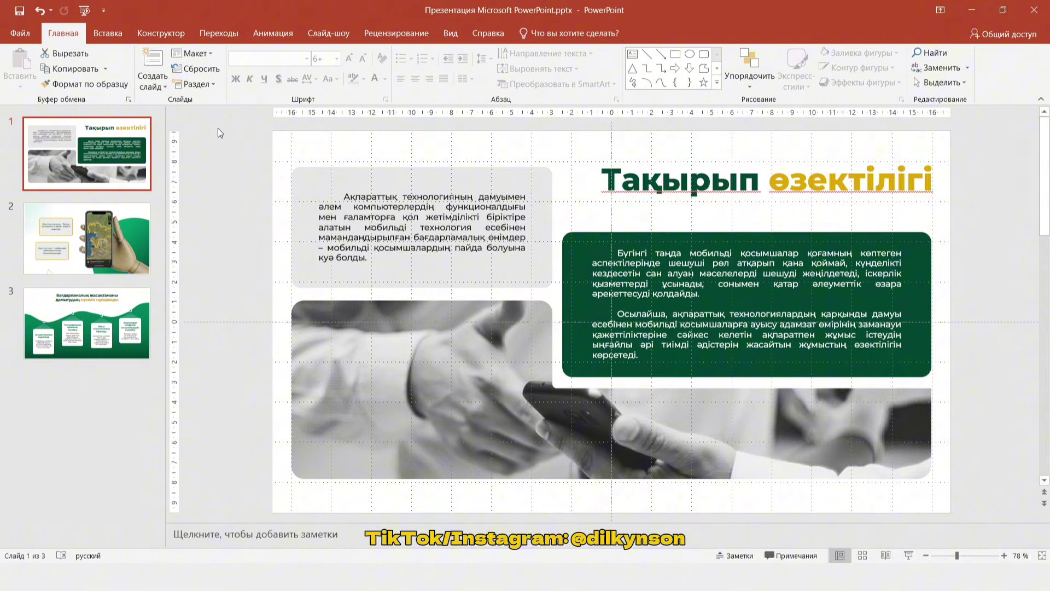
- Insert a new blank-layout slide after the first slide
{"action": "left_click", "coordinate": [459, 351]}
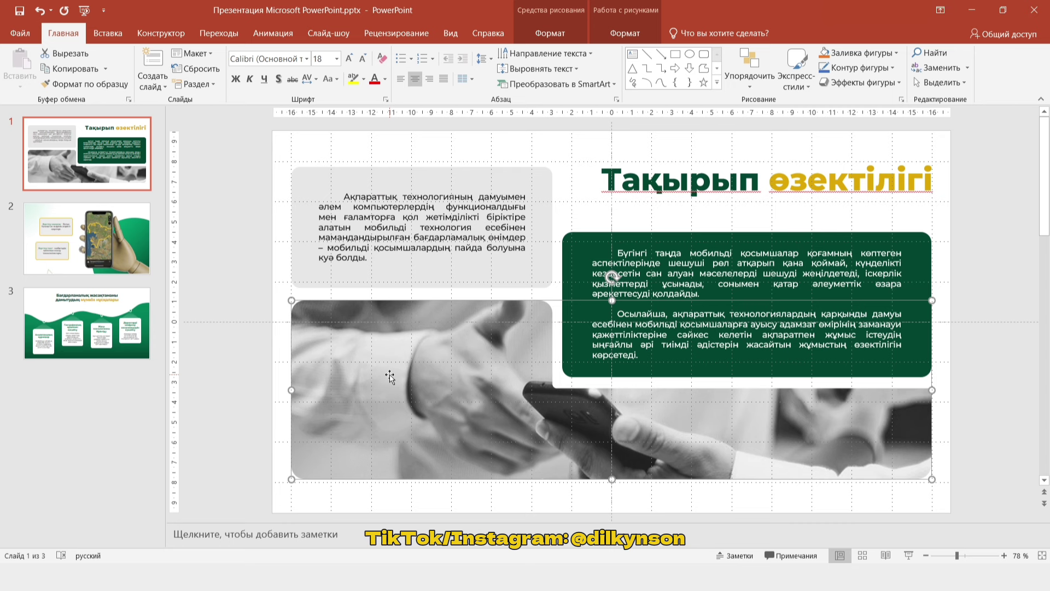
{"action": "left_click", "coordinate": [151, 86]}
{"action": "left_click", "coordinate": [175, 267]}
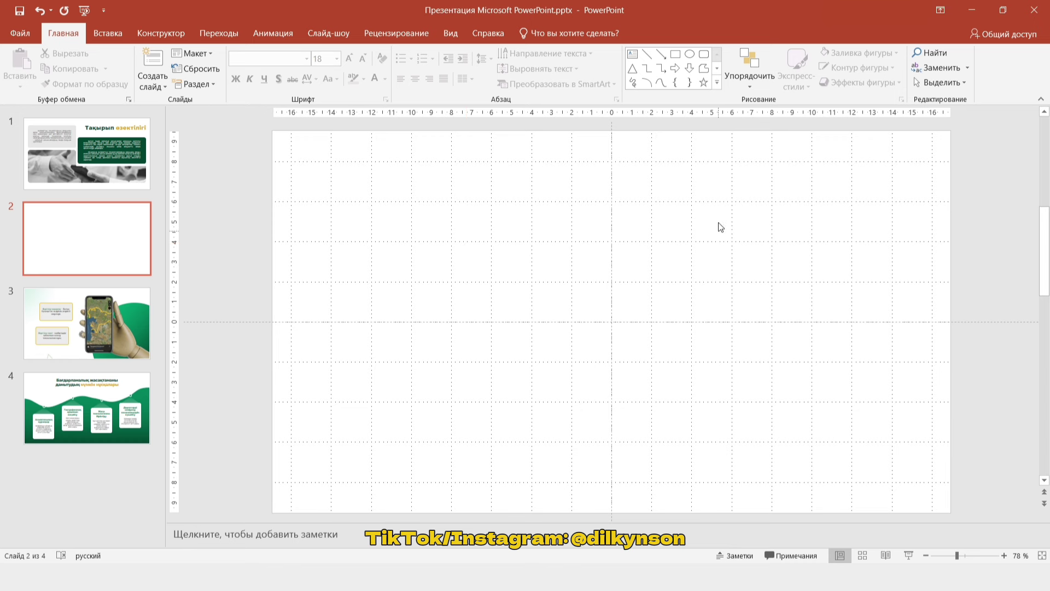
- Check the slide's grid and guide options, then return to the blank second slide
{"action": "right_click", "coordinate": [322, 170]}
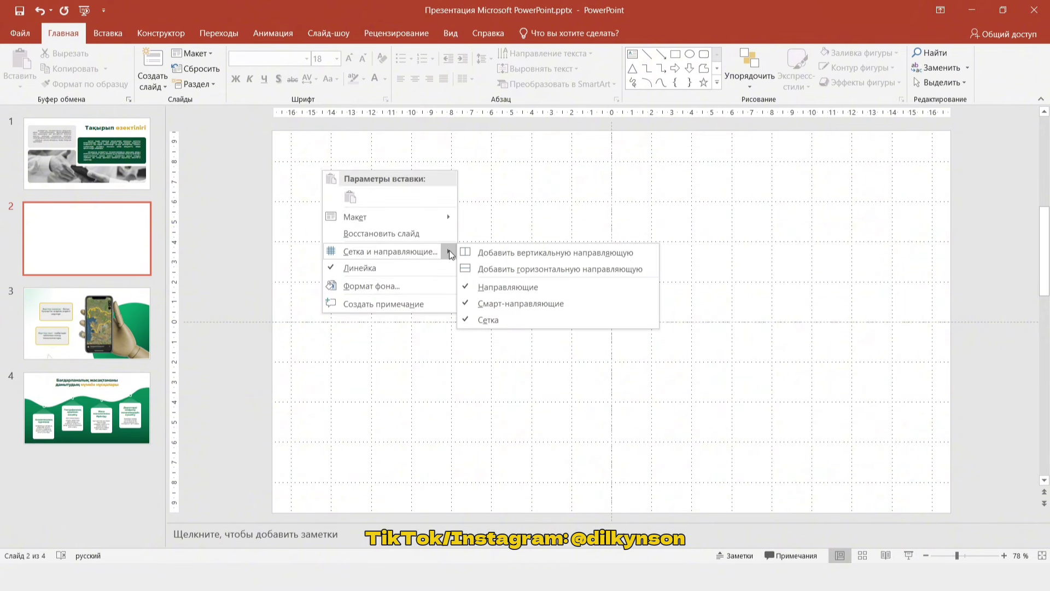
{"action": "mouse_move", "coordinate": [389, 251]}
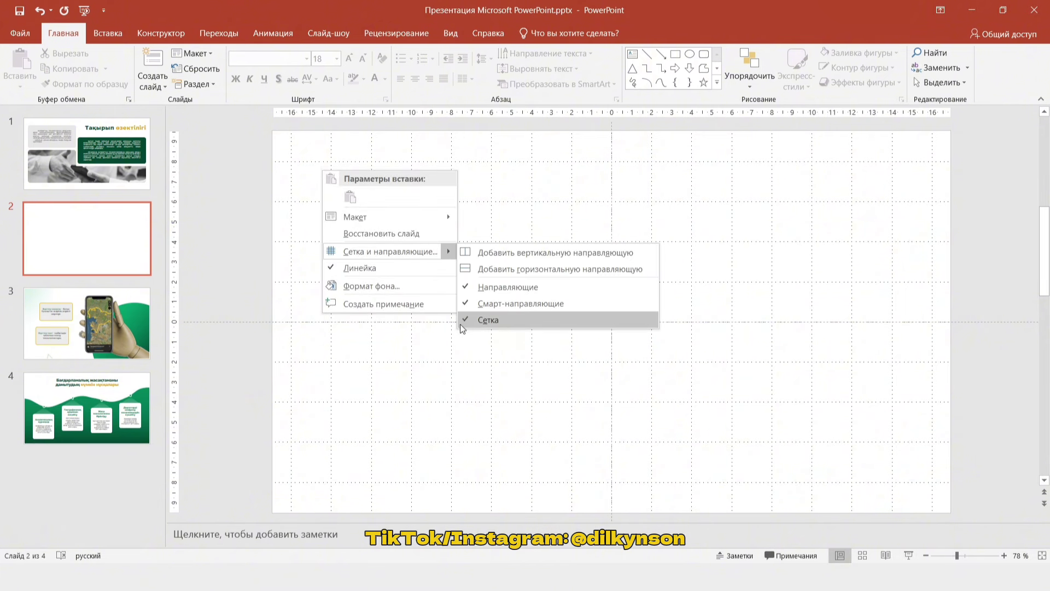
{"action": "left_click", "coordinate": [491, 180]}
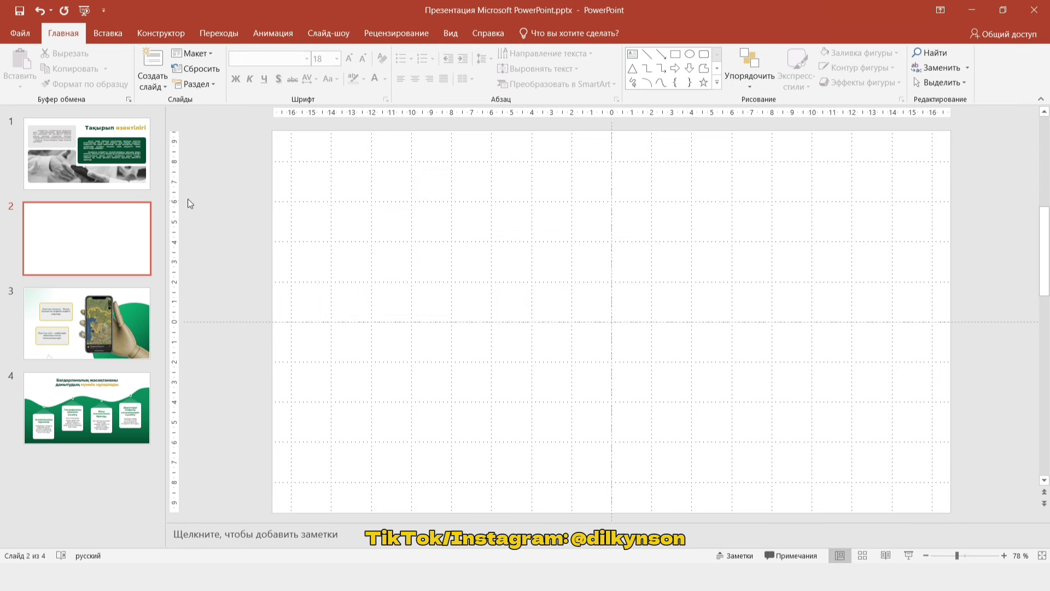
{"action": "left_click", "coordinate": [88, 153]}
{"action": "left_click", "coordinate": [75, 251]}
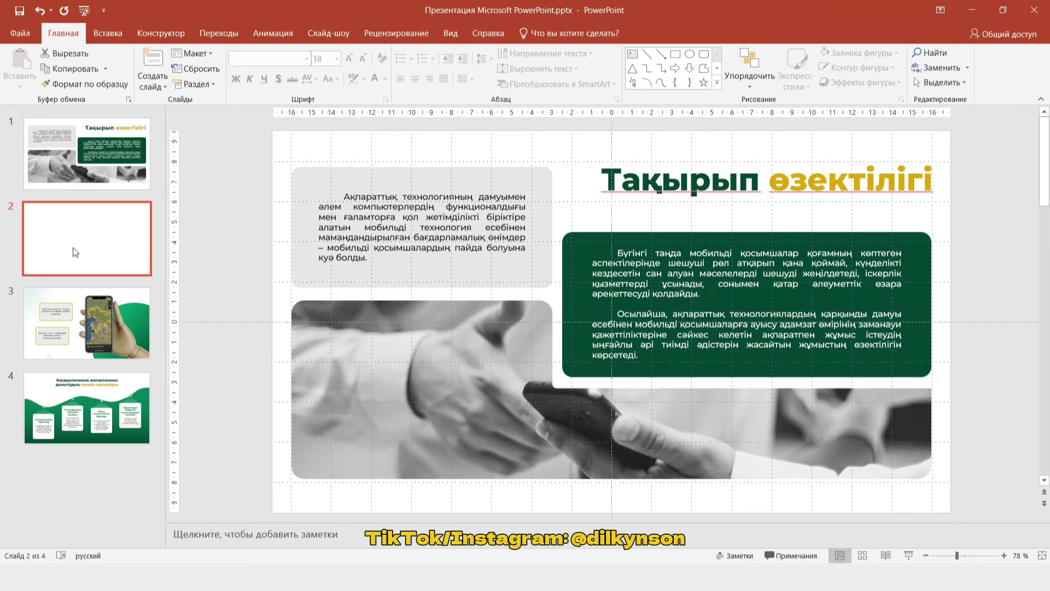
- Draw a large rounded rectangle on the left with less rounded corners and a slightly lower top
{"action": "left_click", "coordinate": [705, 54]}
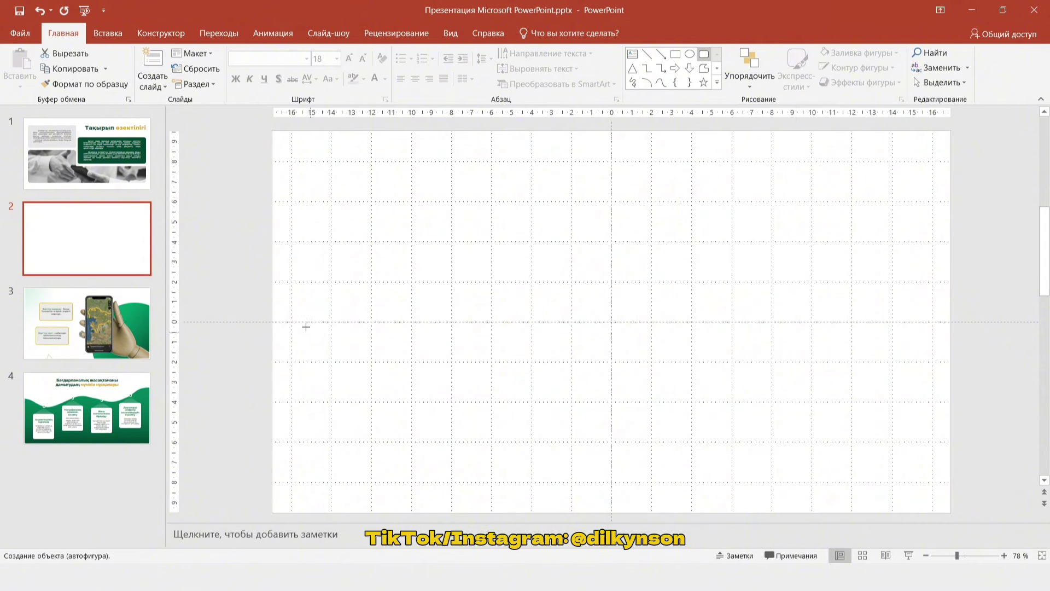
{"action": "mouse_move", "coordinate": [294, 282]}
{"action": "left_mouse_down"}
{"action": "mouse_move", "coordinate": [393, 363]}
{"action": "mouse_move", "coordinate": [586, 483]}
{"action": "left_mouse_up"}
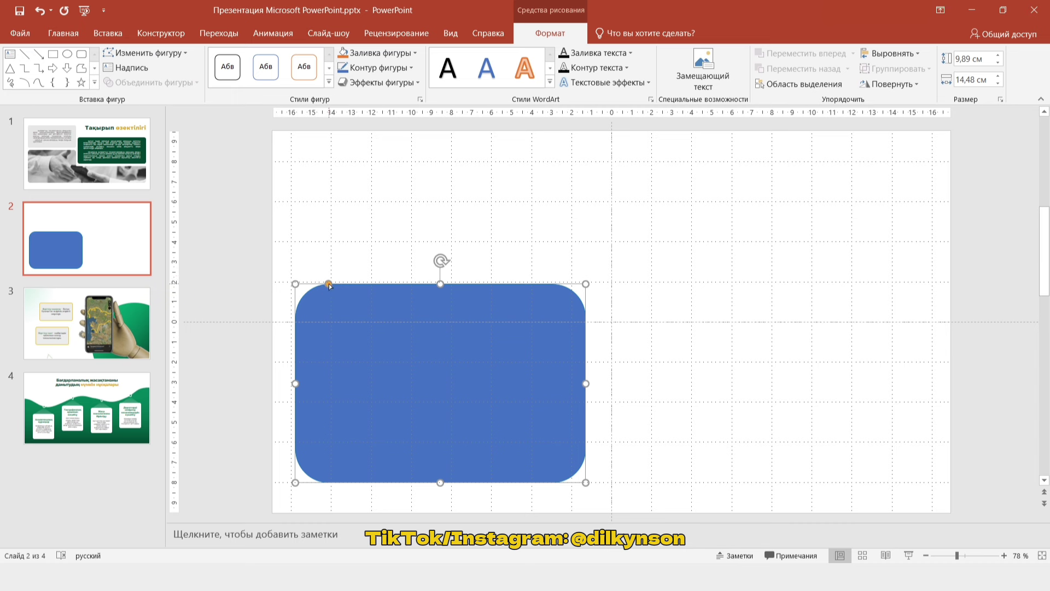
{"action": "left_click_drag", "start_coordinate": [329, 283], "coordinate": [312, 284]}
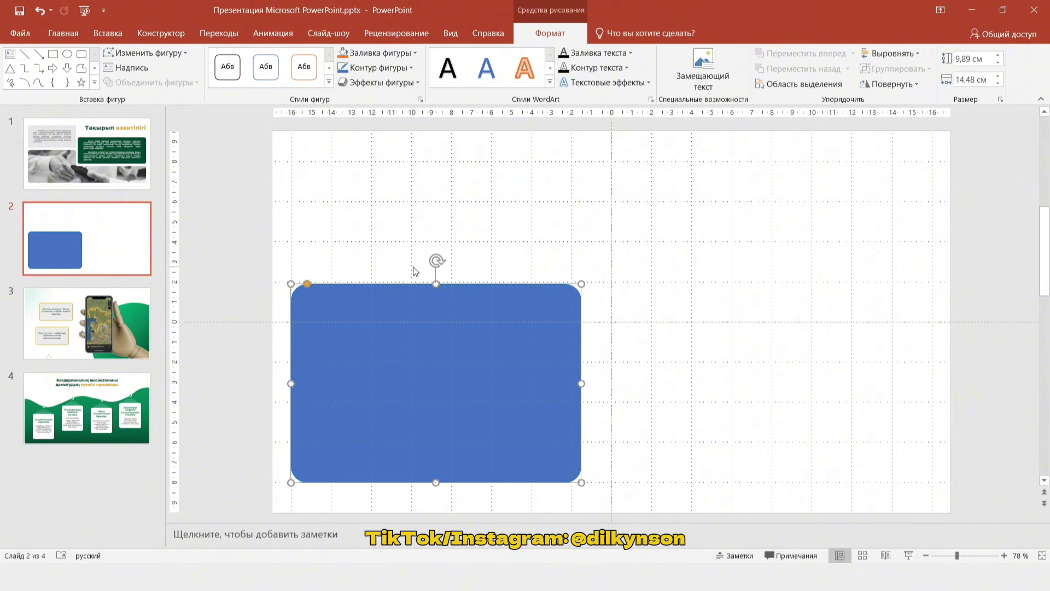
{"action": "left_click_drag", "start_coordinate": [436, 283], "coordinate": [439, 295]}
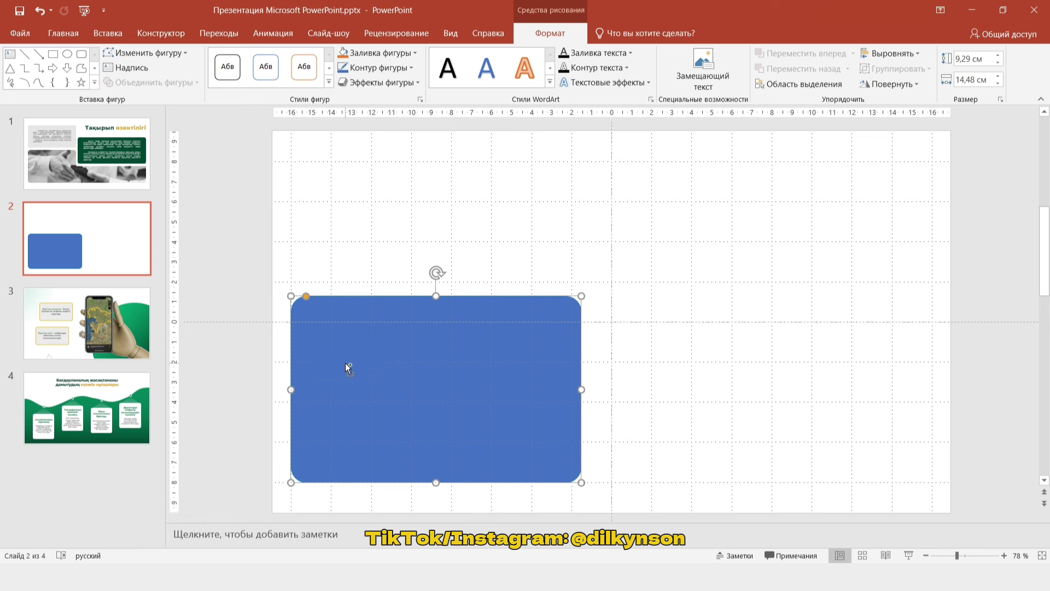
- Place a copy to the right, widened and with its top edge lowered
{"action": "left_click_drag", "start_coordinate": [345, 364], "coordinate": [655, 376]}
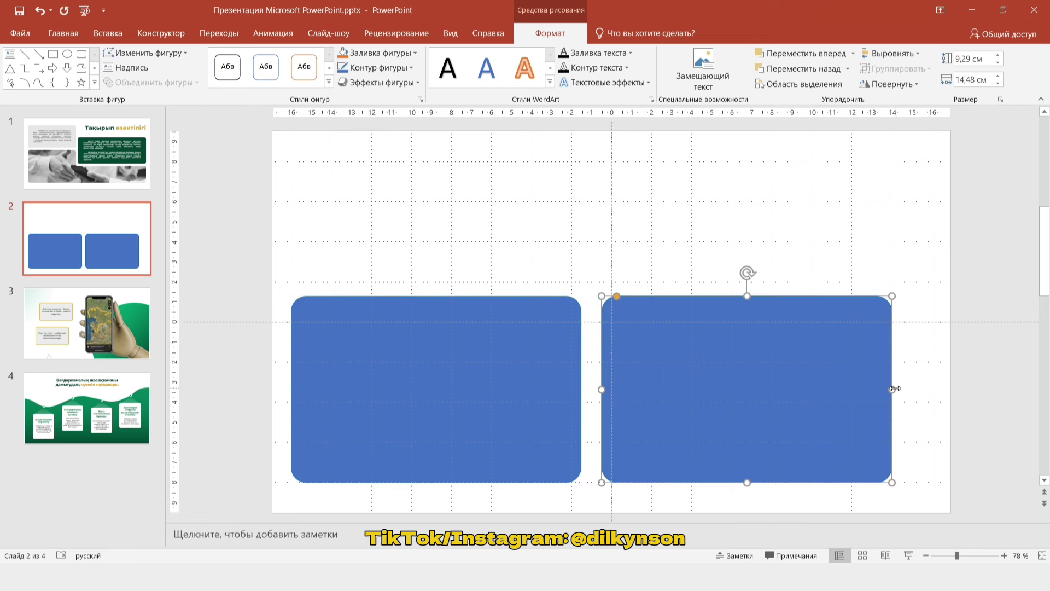
{"action": "left_click_drag", "start_coordinate": [892, 388], "coordinate": [933, 389]}
{"action": "left_click_drag", "start_coordinate": [602, 389], "coordinate": [581, 389]}
{"action": "left_click_drag", "start_coordinate": [756, 295], "coordinate": [760, 361]}
{"action": "left_click_drag", "start_coordinate": [582, 421], "coordinate": [546, 421]}
- Remove the outlines from both blue rectangles
{"action": "left_click", "coordinate": [604, 330]}
{"action": "left_click_drag", "start_coordinate": [990, 497], "coordinate": [192, 212]}
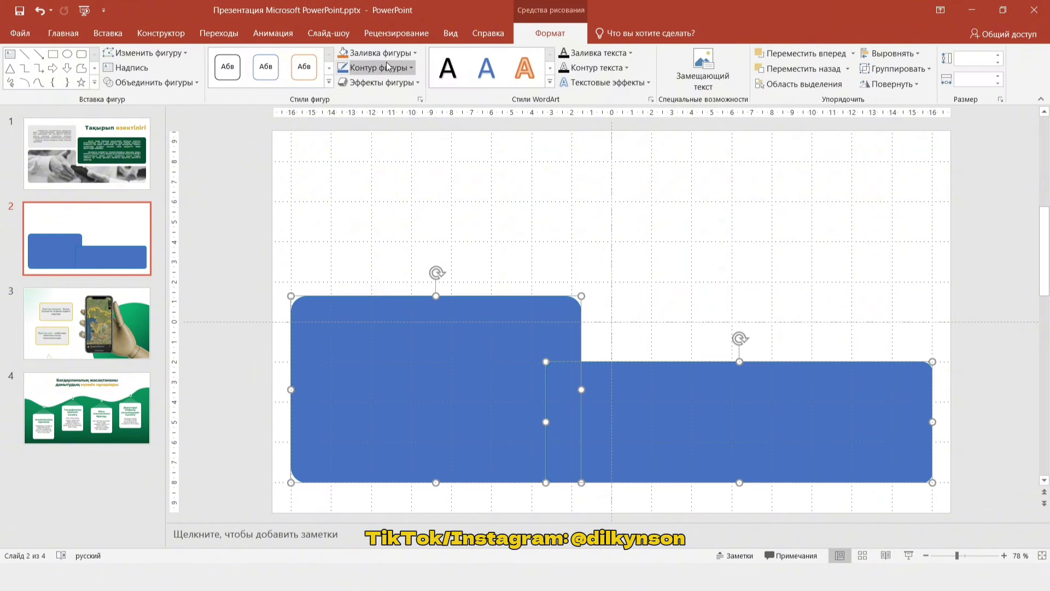
{"action": "left_click", "coordinate": [355, 69]}
{"action": "left_click", "coordinate": [375, 211]}
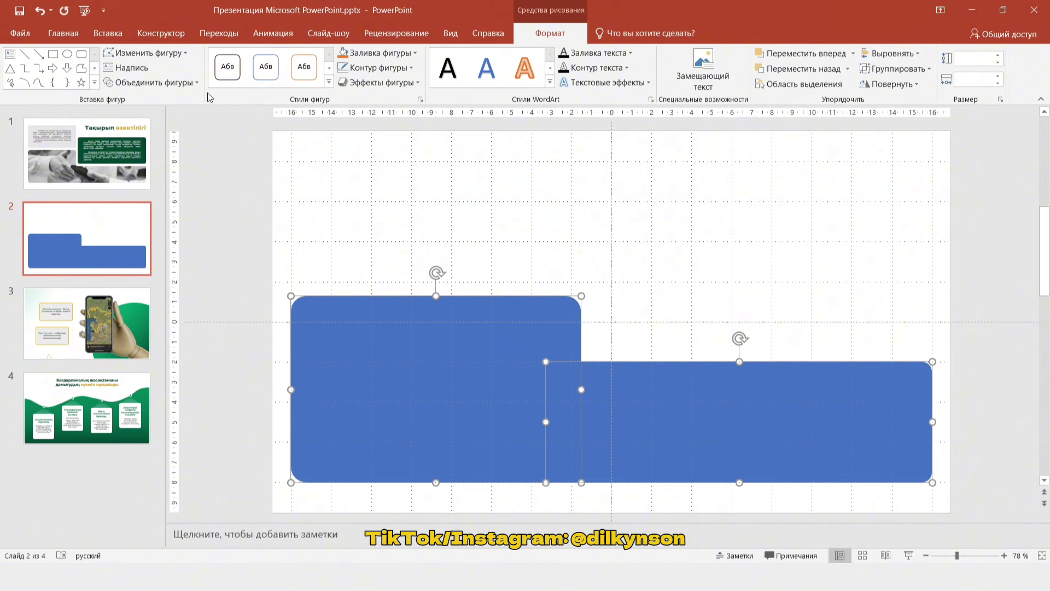
- Union the two blue rectangles into one stepped shape of 9.29 × 32.01 cm
{"action": "left_click", "coordinate": [192, 84]}
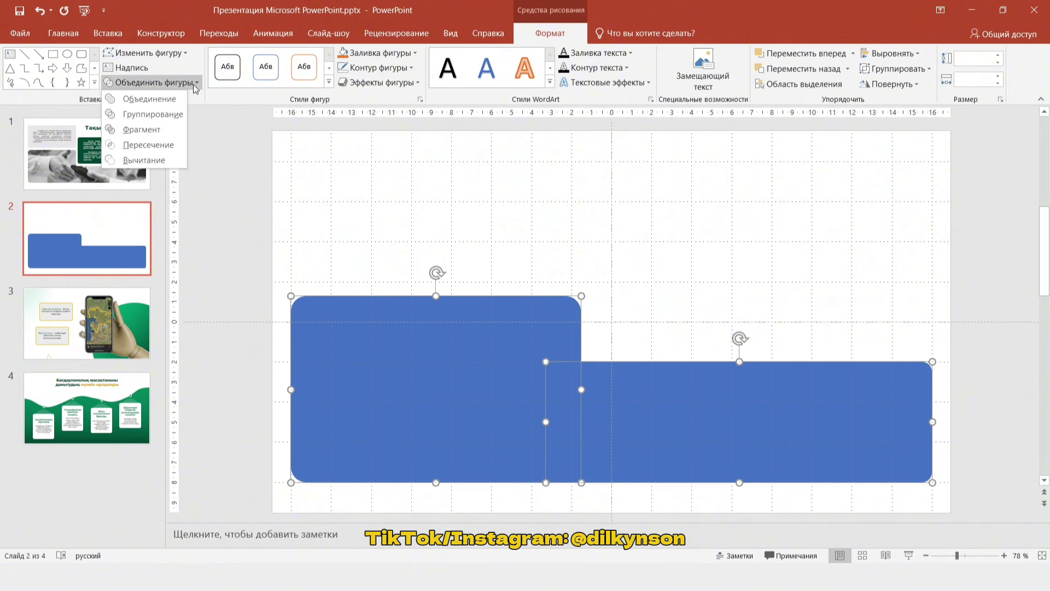
{"action": "left_click", "coordinate": [164, 99]}
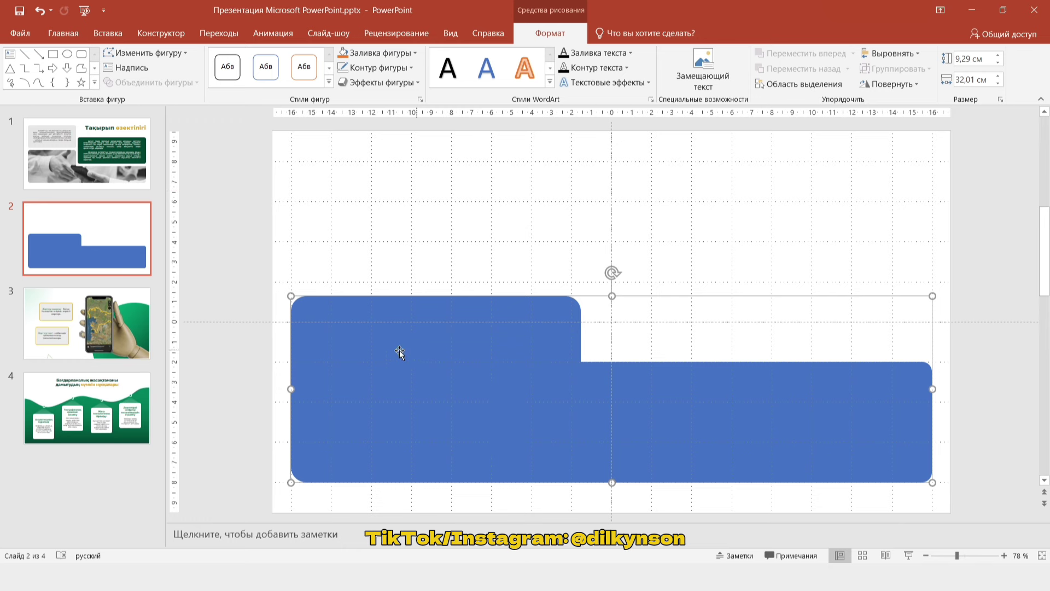
{"action": "left_click", "coordinate": [420, 230]}
{"action": "left_click", "coordinate": [70, 167]}
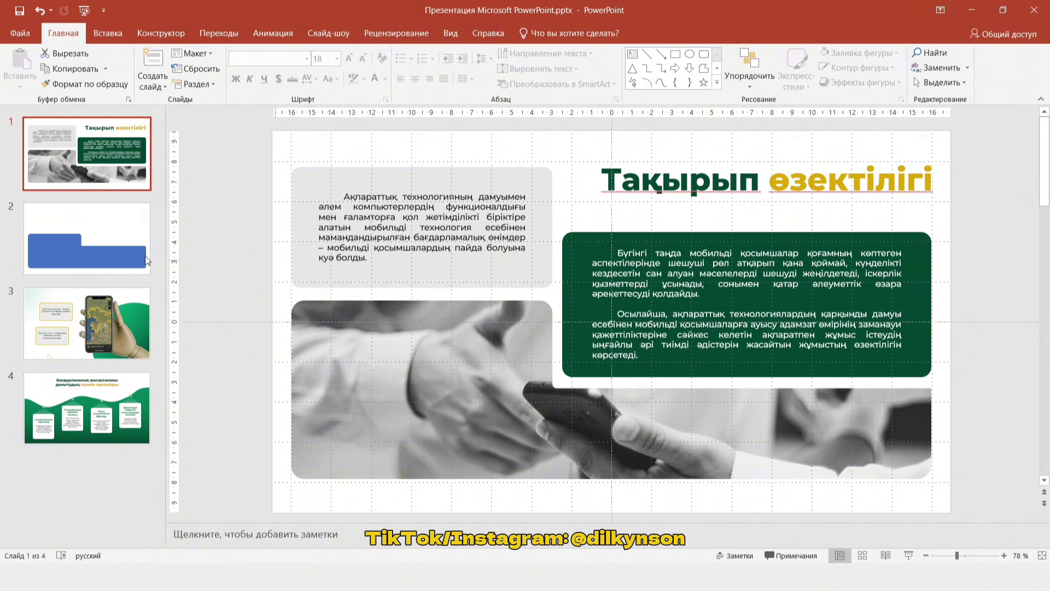
{"action": "left_click", "coordinate": [87, 239]}
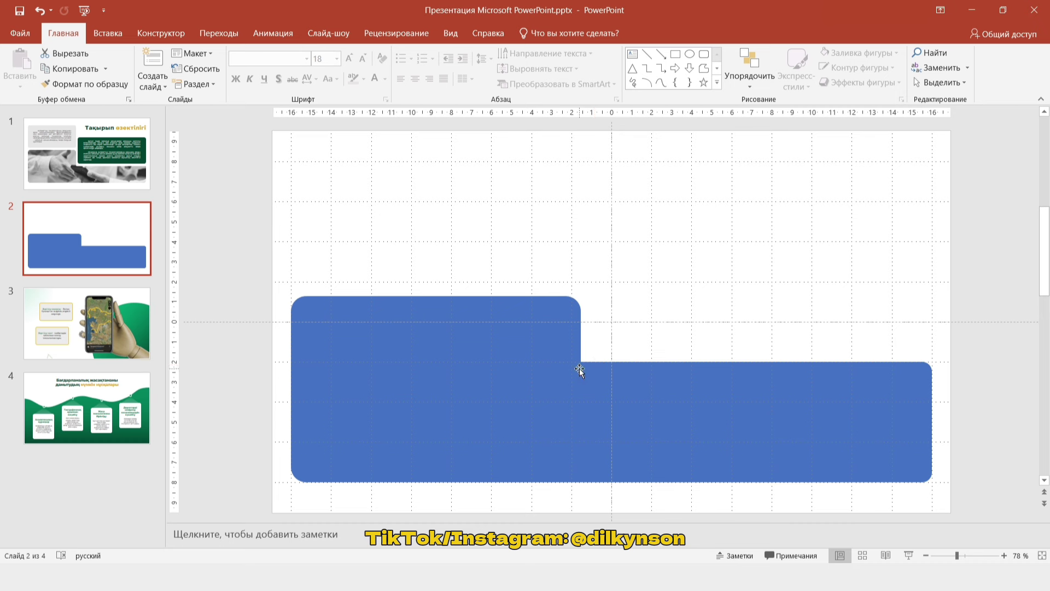
- Add a top-rounded rectangle rotated 90° left, stretched across the blue shape's step to its right edge
{"action": "left_click", "coordinate": [717, 83]}
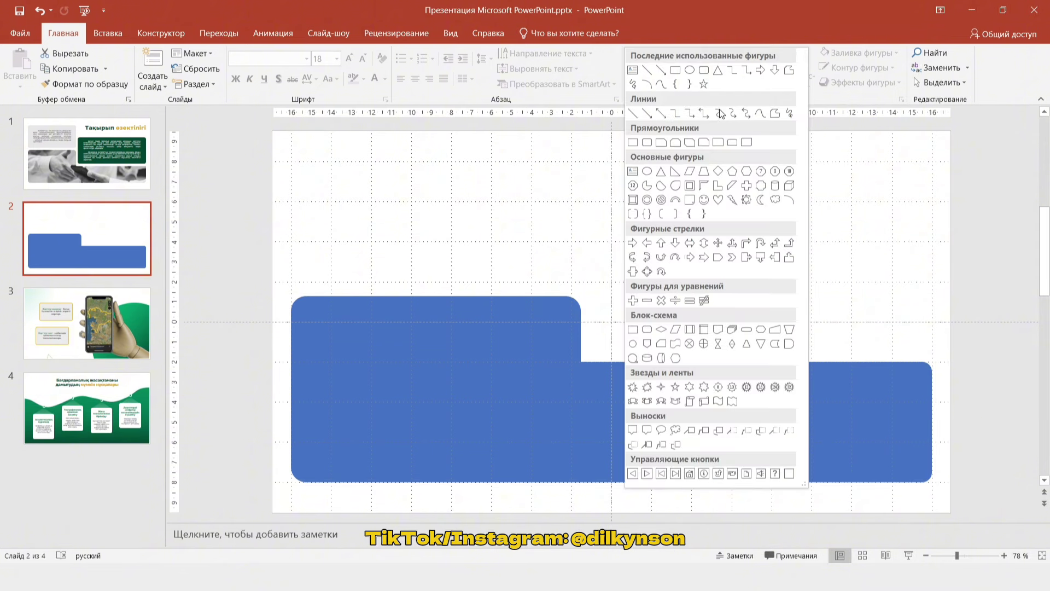
{"action": "left_click", "coordinate": [733, 143]}
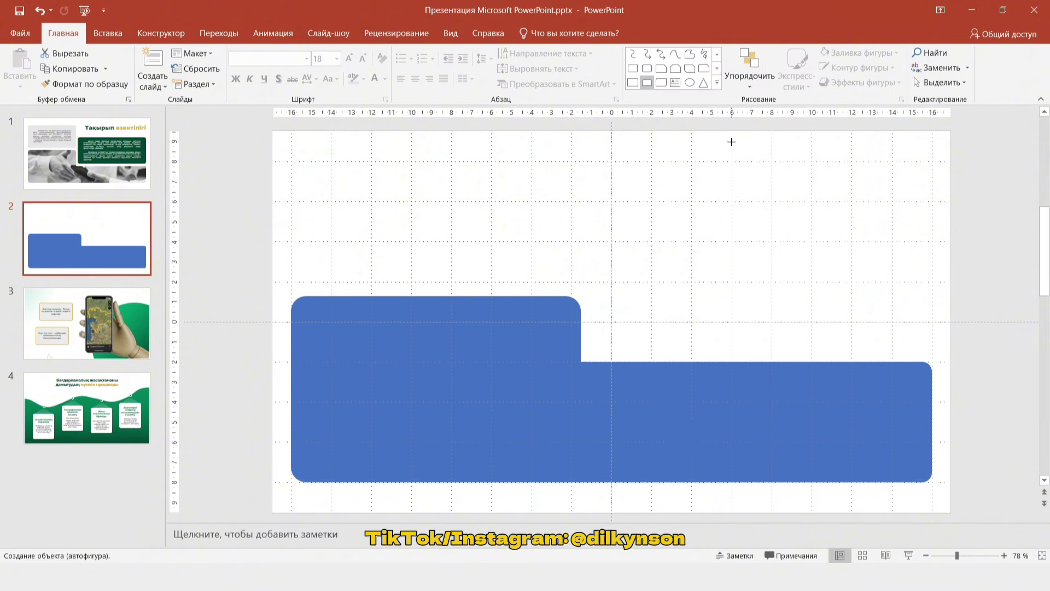
{"action": "left_click_drag", "start_coordinate": [619, 195], "coordinate": [733, 308]}
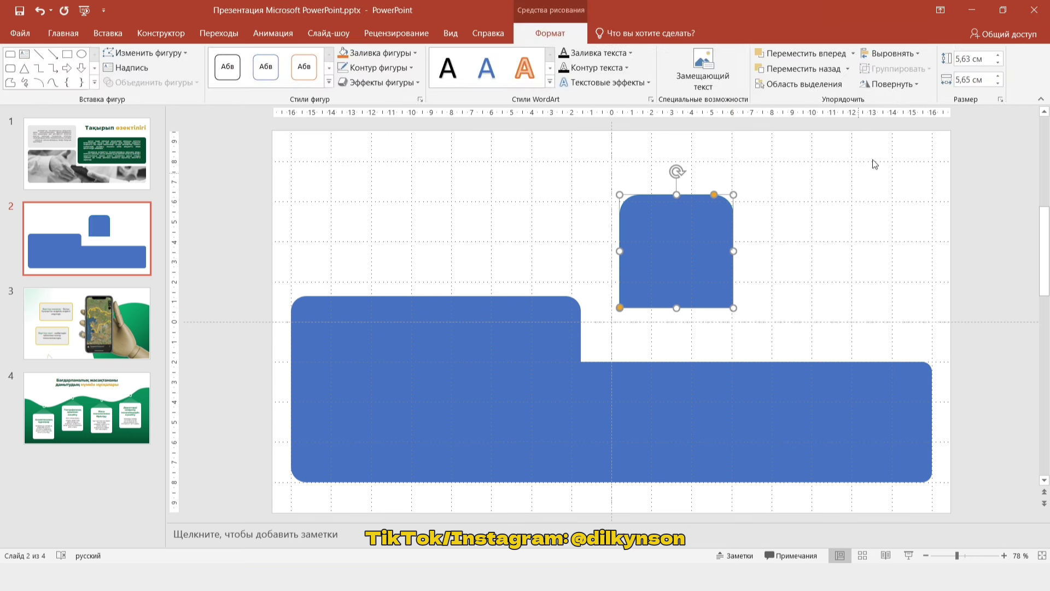
{"action": "left_click", "coordinate": [894, 87]}
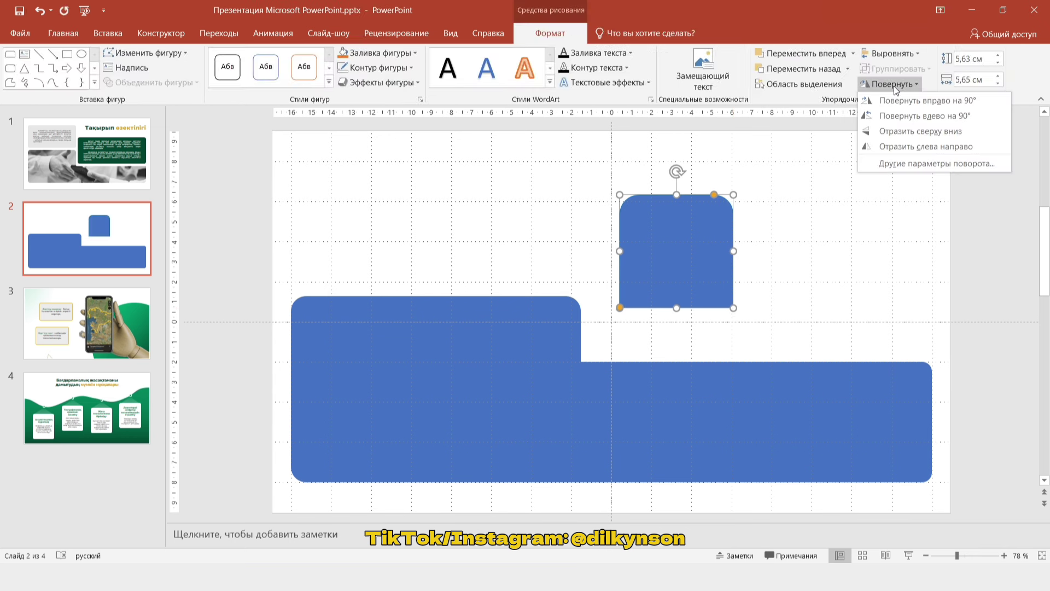
{"action": "left_click", "coordinate": [901, 116]}
{"action": "left_click_drag", "start_coordinate": [665, 300], "coordinate": [618, 322]}
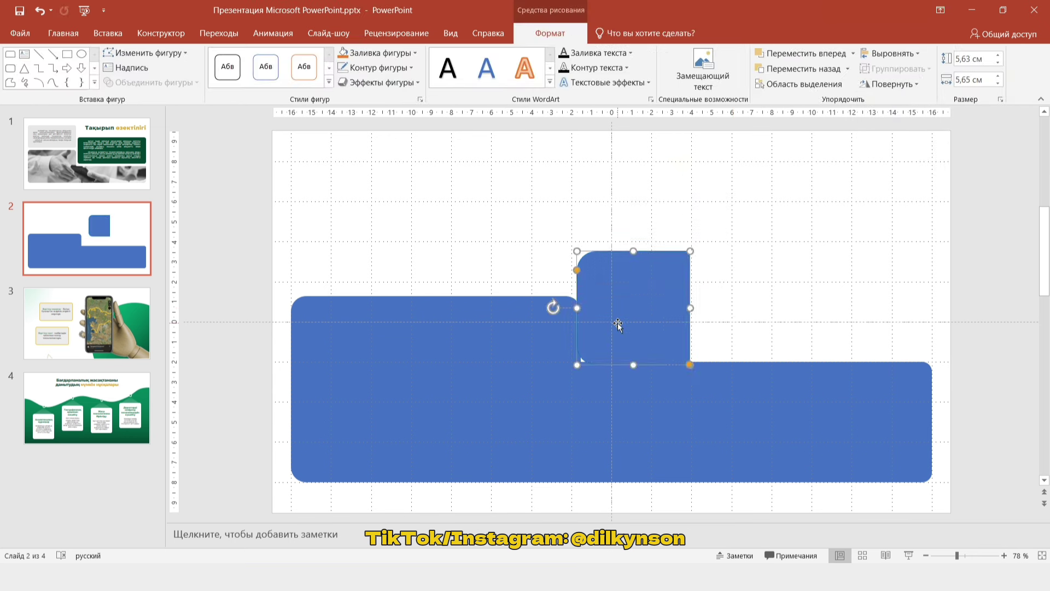
{"action": "left_click_drag", "start_coordinate": [690, 308], "coordinate": [932, 321]}
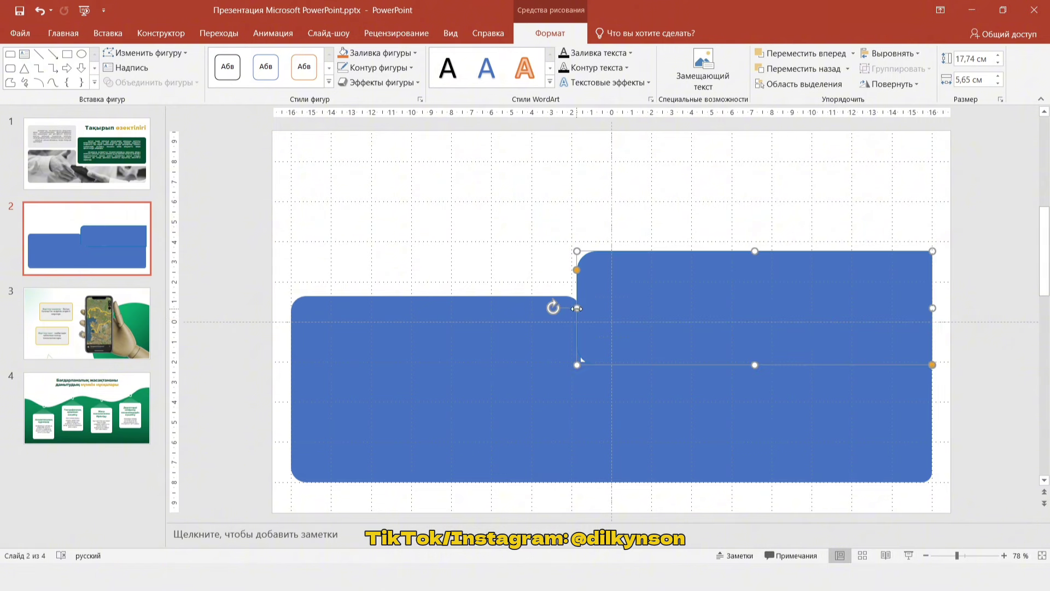
{"action": "left_click_drag", "start_coordinate": [577, 308], "coordinate": [581, 314]}
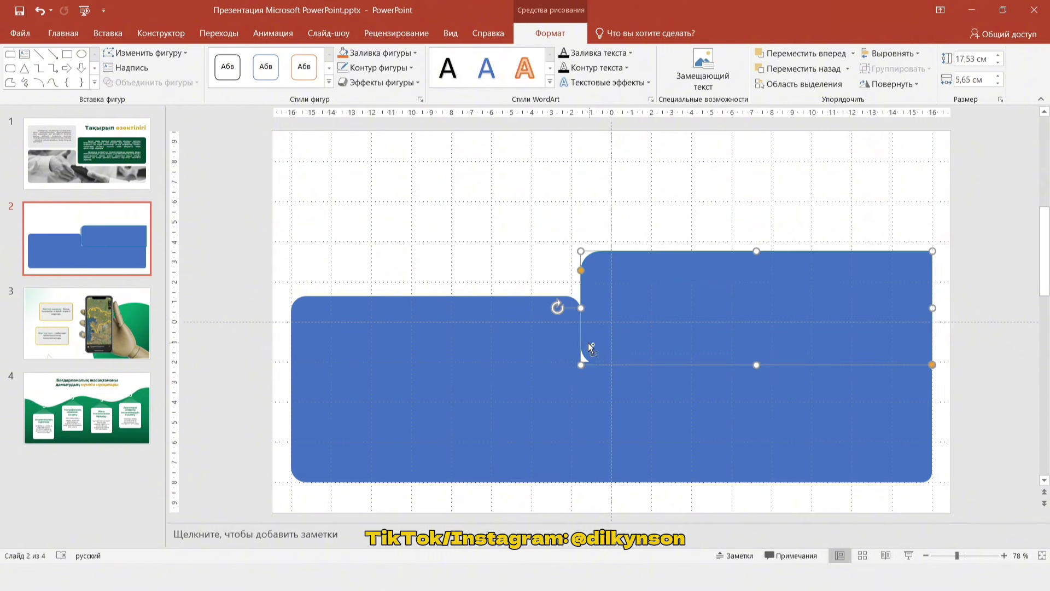
{"action": "scroll", "coordinate": [585, 345], "scroll_direction": "up", "scroll_amount": 5}
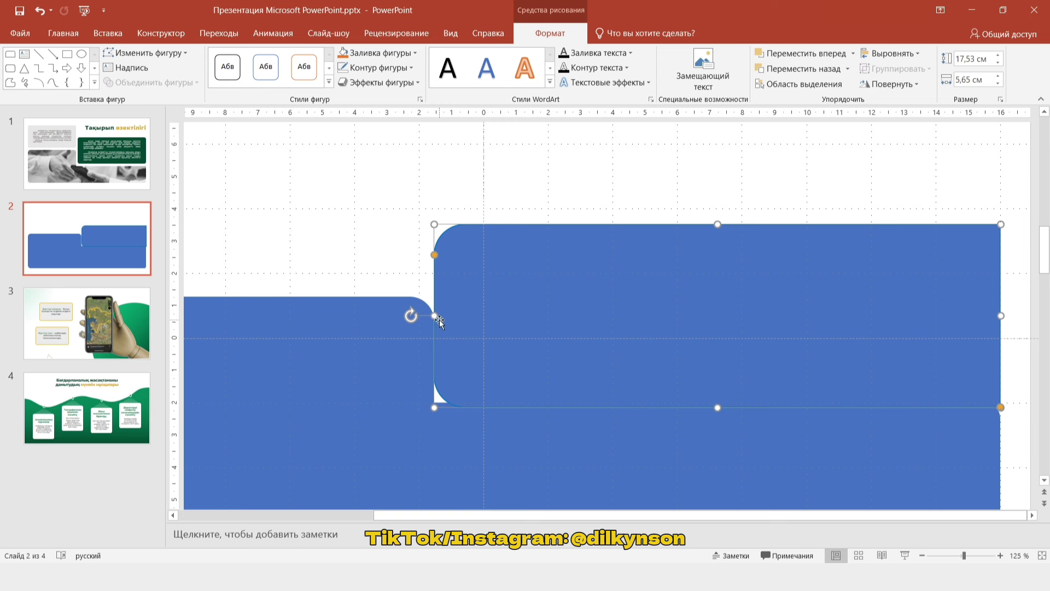
{"action": "left_click_drag", "start_coordinate": [434, 315], "coordinate": [434, 316]}
- Make the bar orange with no outline, aligning its left edge and adjusting its corner rounding
{"action": "left_click", "coordinate": [343, 52]}
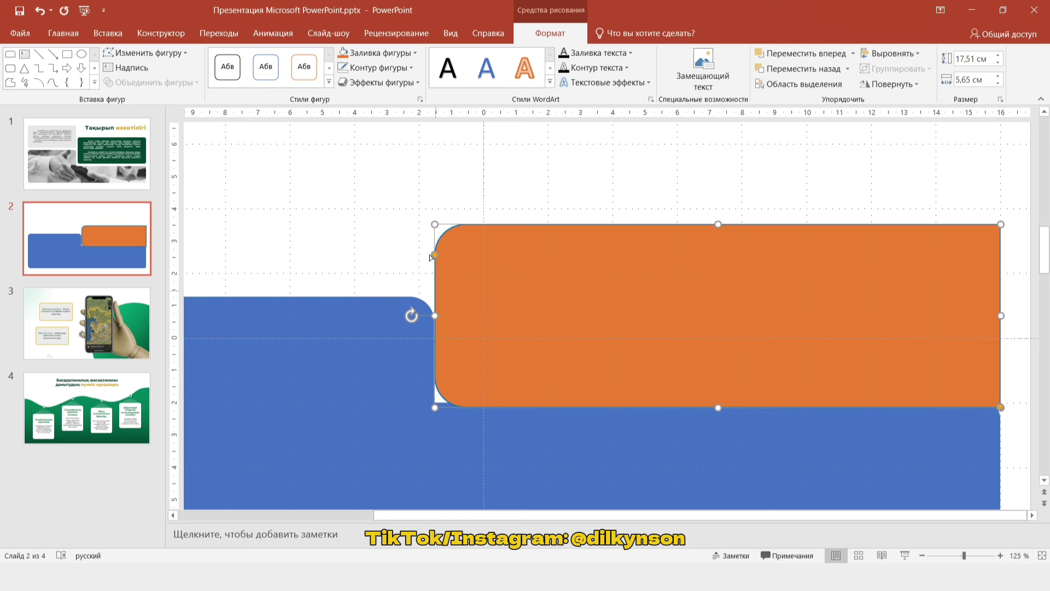
{"action": "left_click", "coordinate": [377, 67]}
{"action": "left_click", "coordinate": [359, 210]}
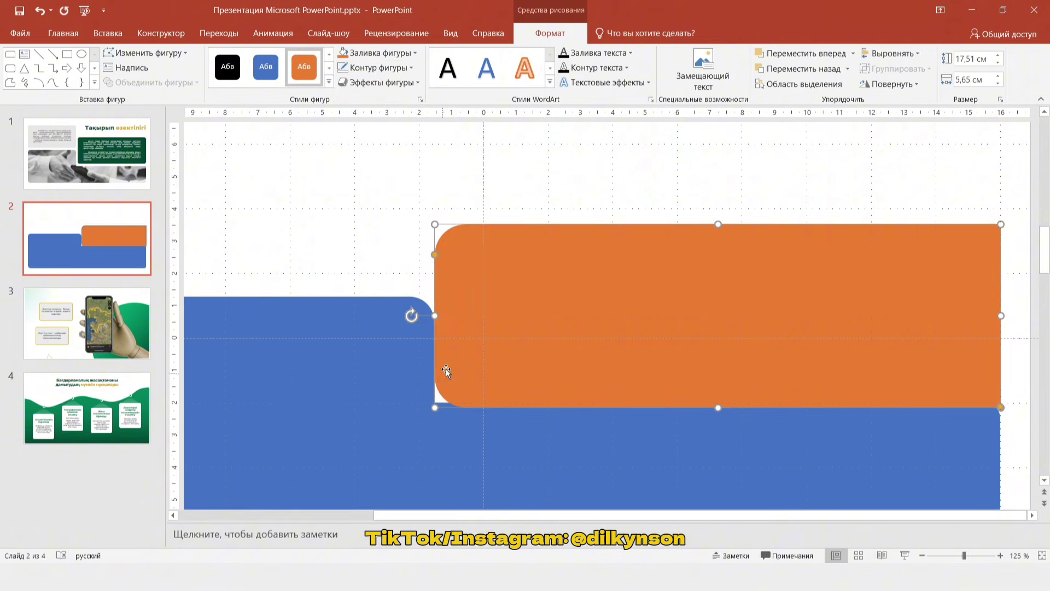
{"action": "left_click_drag", "start_coordinate": [434, 315], "coordinate": [435, 313]}
{"action": "scroll", "coordinate": [590, 214], "scroll_direction": "down", "scroll_amount": 3, "text": "ctrl"}
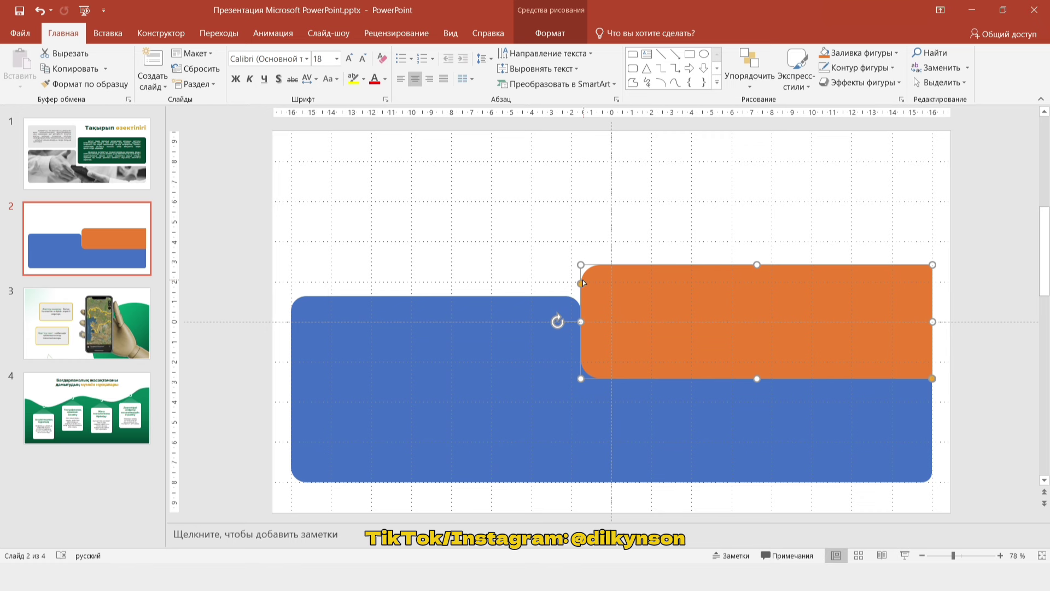
{"action": "left_click_drag", "start_coordinate": [580, 285], "coordinate": [580, 274]}
- Select the blue shape and orange bar together
{"action": "left_click", "coordinate": [402, 336]}
{"action": "key", "text": "shift"}
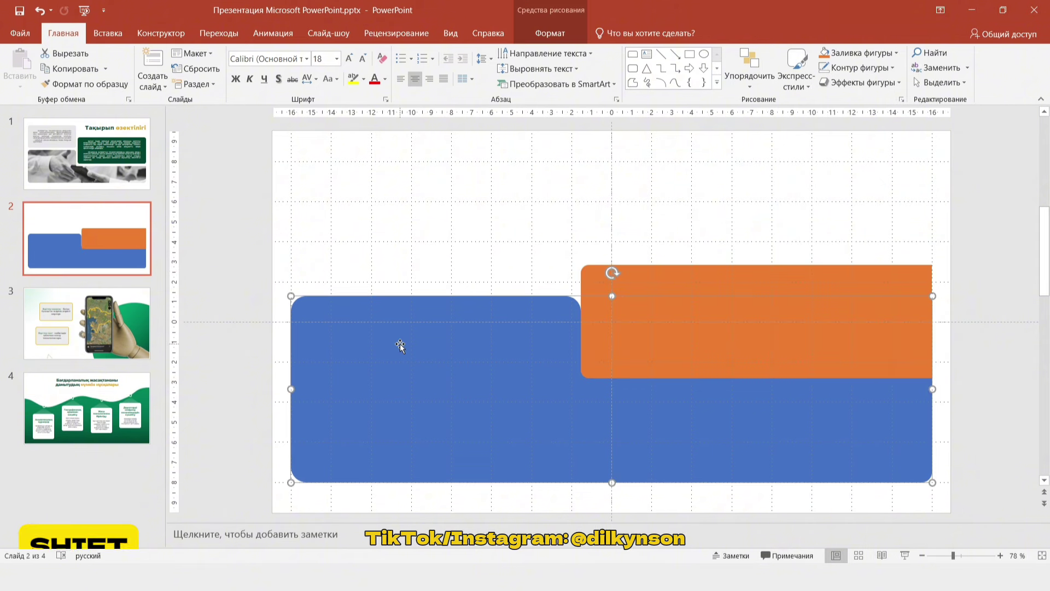
{"action": "left_click", "coordinate": [661, 280], "text": "shift"}
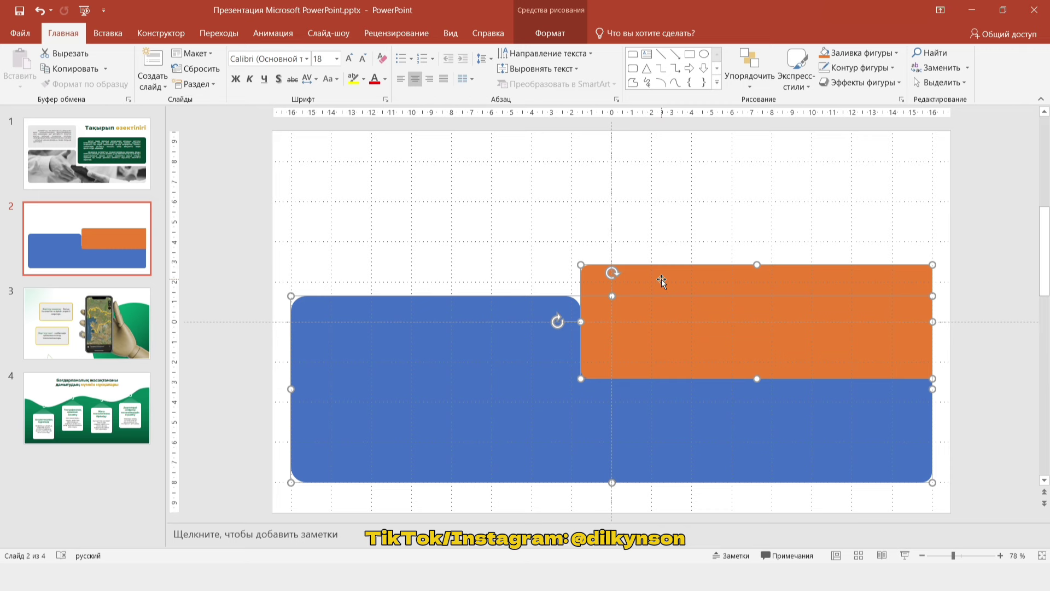
{"action": "left_click", "coordinate": [564, 35]}
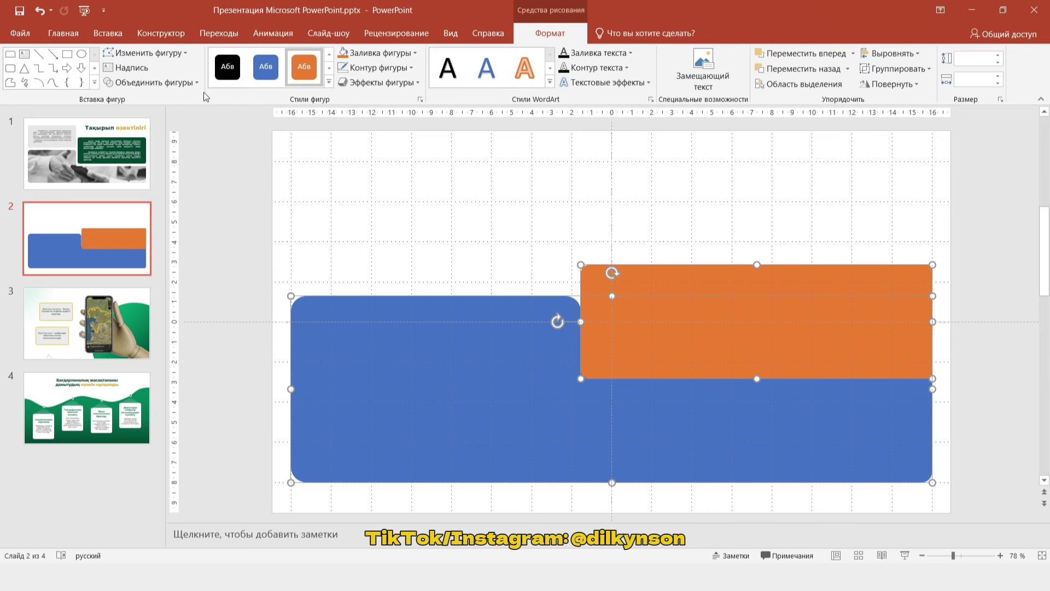
- Subtract the orange bar from the blue shape, undoing an accidental move afterwards
{"action": "left_click", "coordinate": [189, 82]}
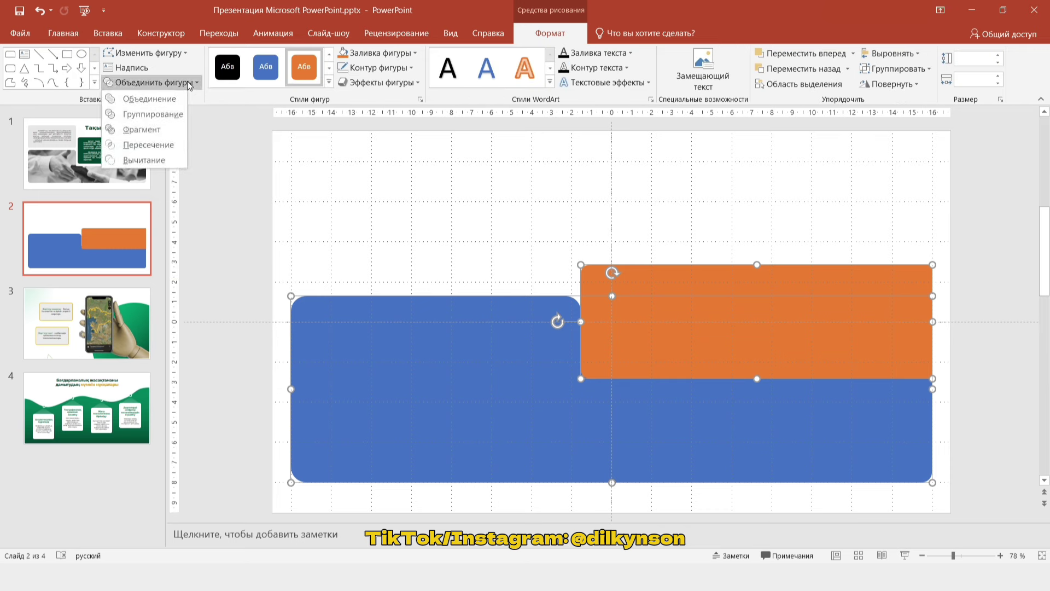
{"action": "left_click", "coordinate": [146, 161]}
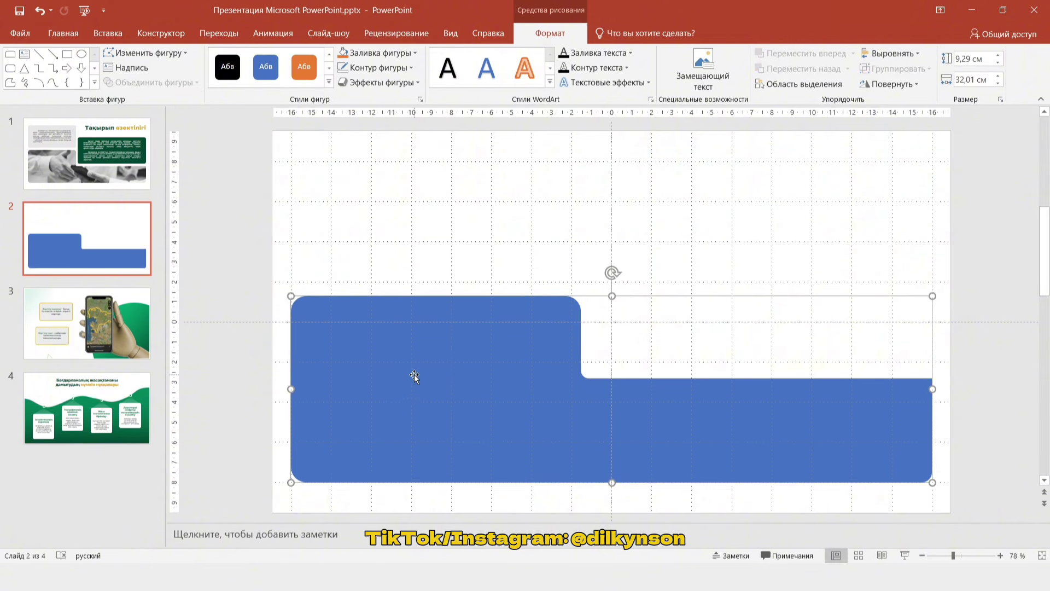
{"action": "left_click_drag", "start_coordinate": [414, 374], "coordinate": [446, 336]}
{"action": "key", "text": "ctrl+z"}
- Switch the notched shape to Picture or texture fill in Format Shape, giving a beige woven texture
{"action": "right_click", "coordinate": [398, 330]}
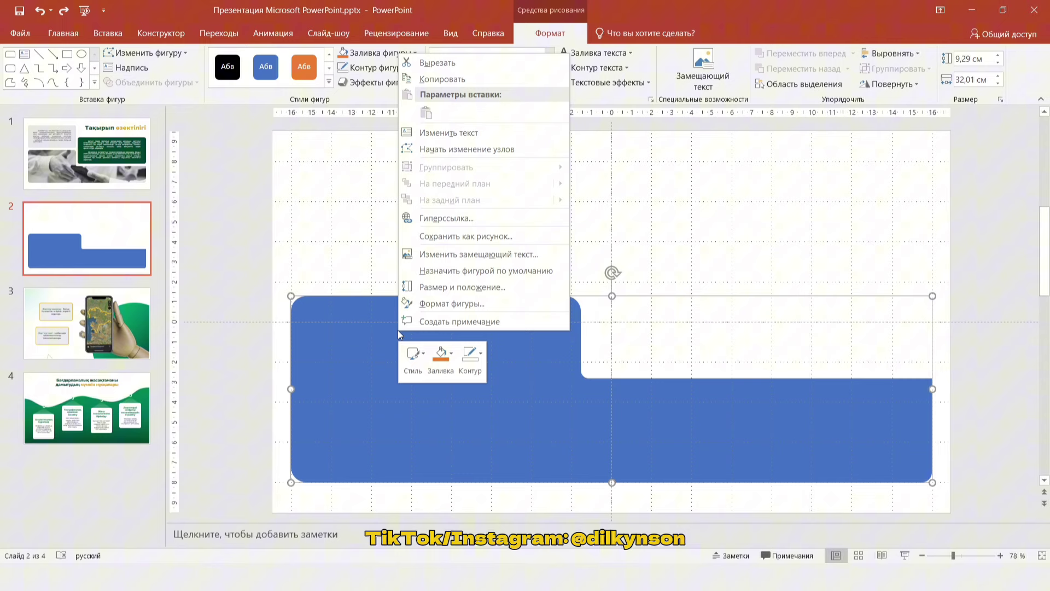
{"action": "left_click", "coordinate": [426, 304]}
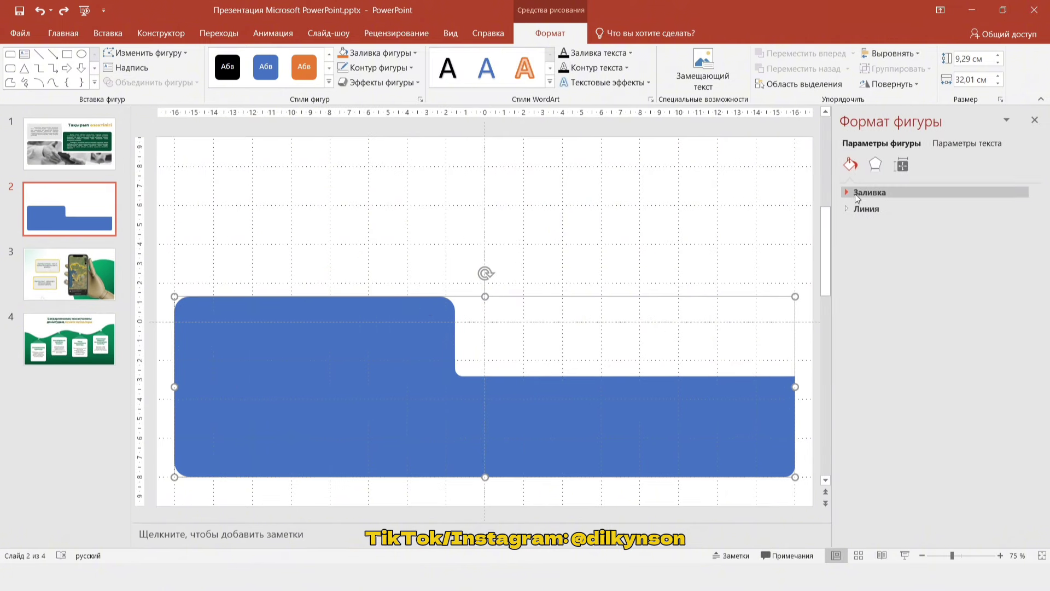
{"action": "left_click", "coordinate": [859, 193]}
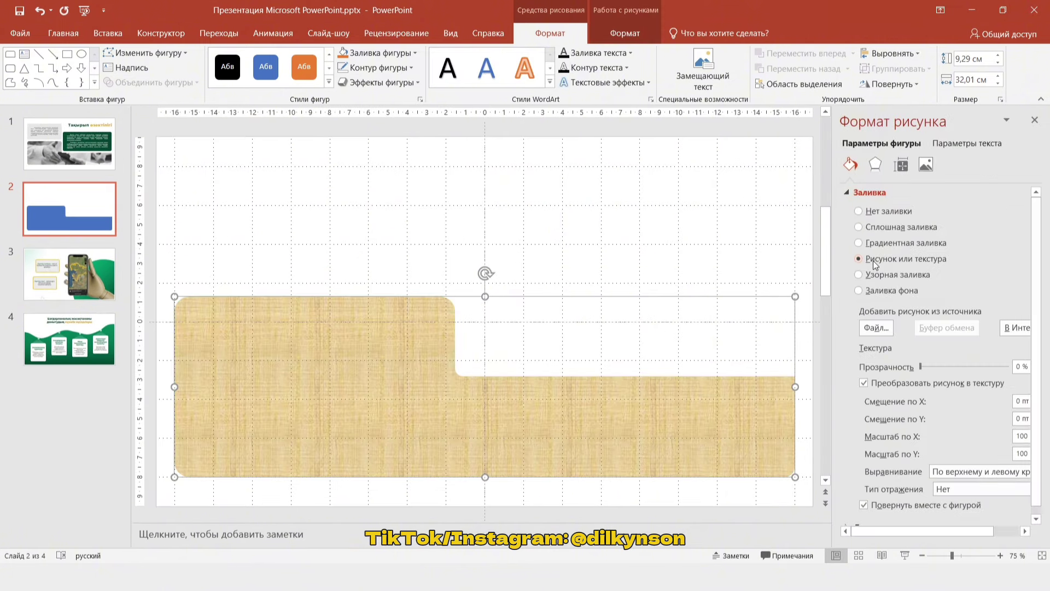
{"action": "left_click", "coordinate": [875, 259]}
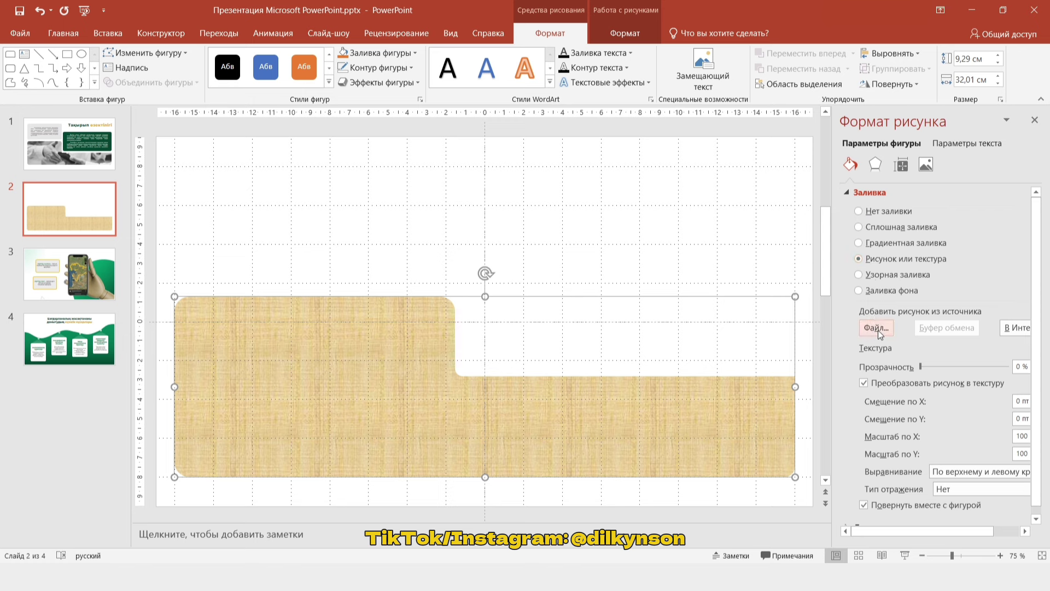
{"action": "left_click_drag", "start_coordinate": [829, 280], "coordinate": [763, 280]}
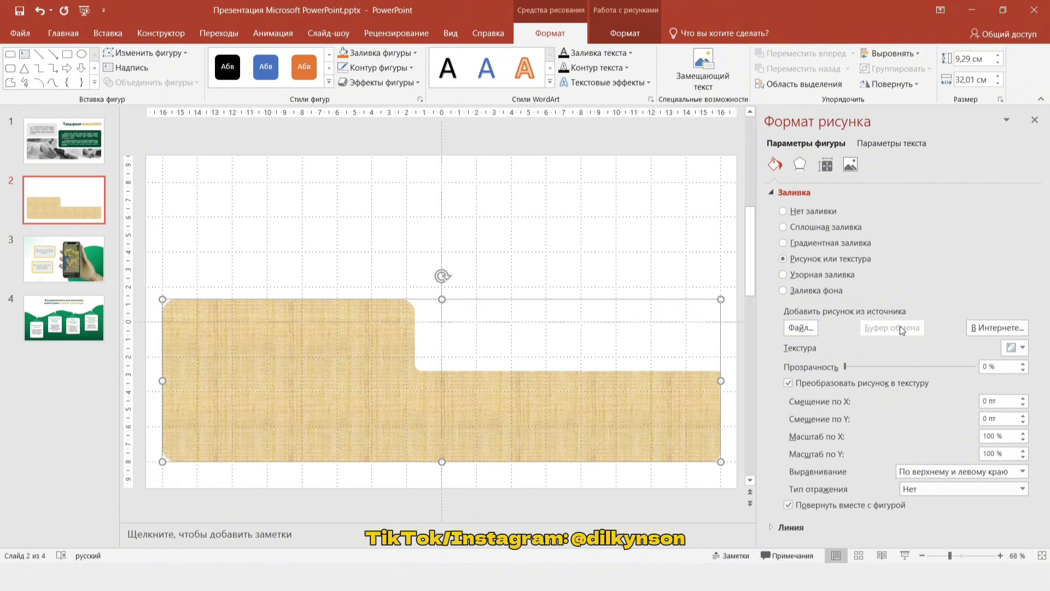
- Fill the notched shape with an online Bing photo of an airplane in a blue sky
{"action": "left_click", "coordinate": [976, 327]}
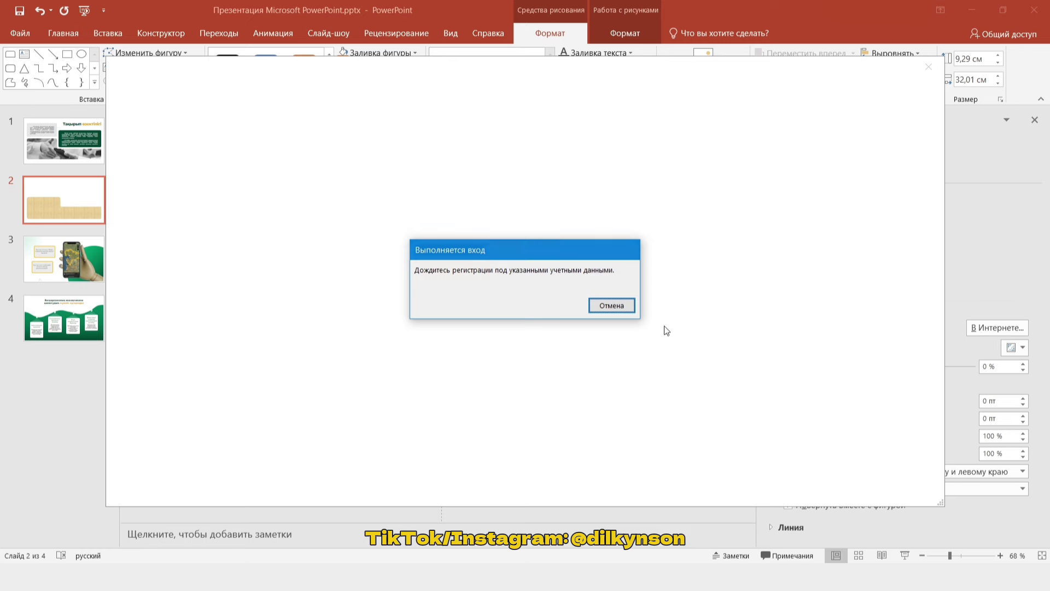
{"action": "left_click", "coordinate": [629, 309]}
{"action": "left_click", "coordinate": [203, 257]}
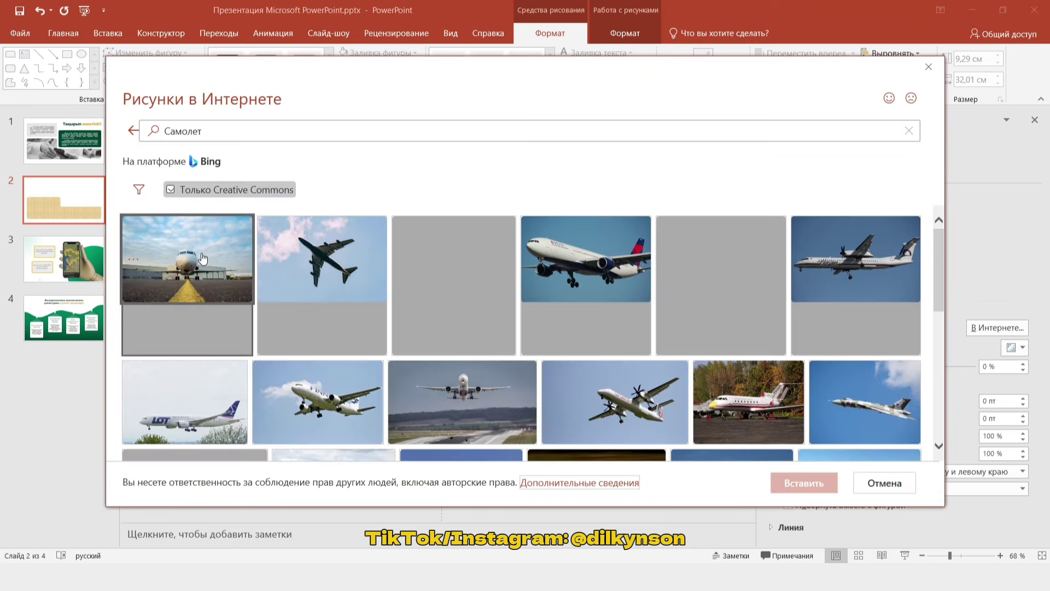
{"action": "left_click", "coordinate": [317, 256]}
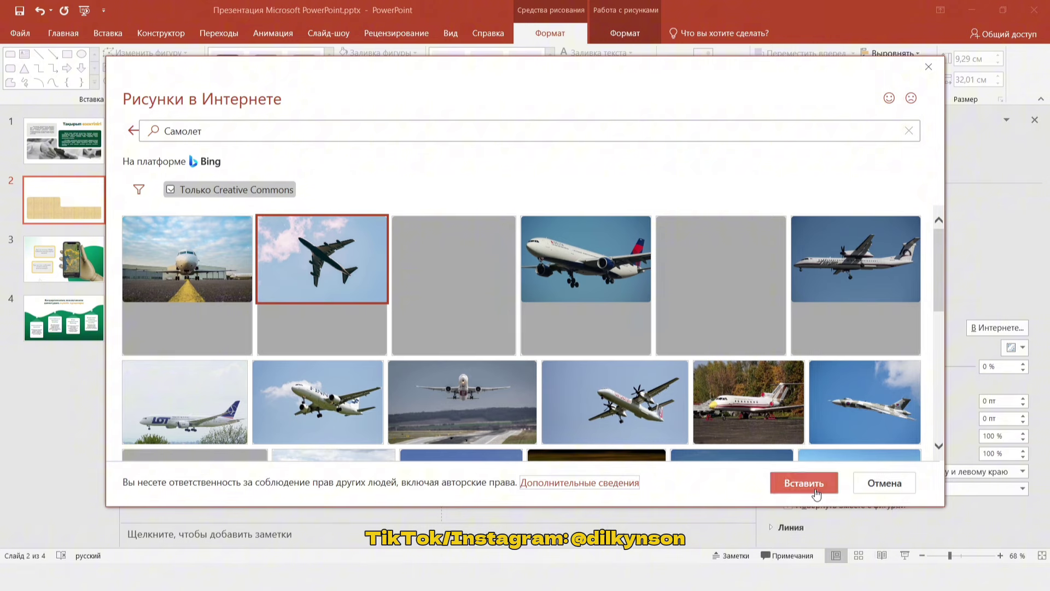
{"action": "left_click", "coordinate": [808, 484]}
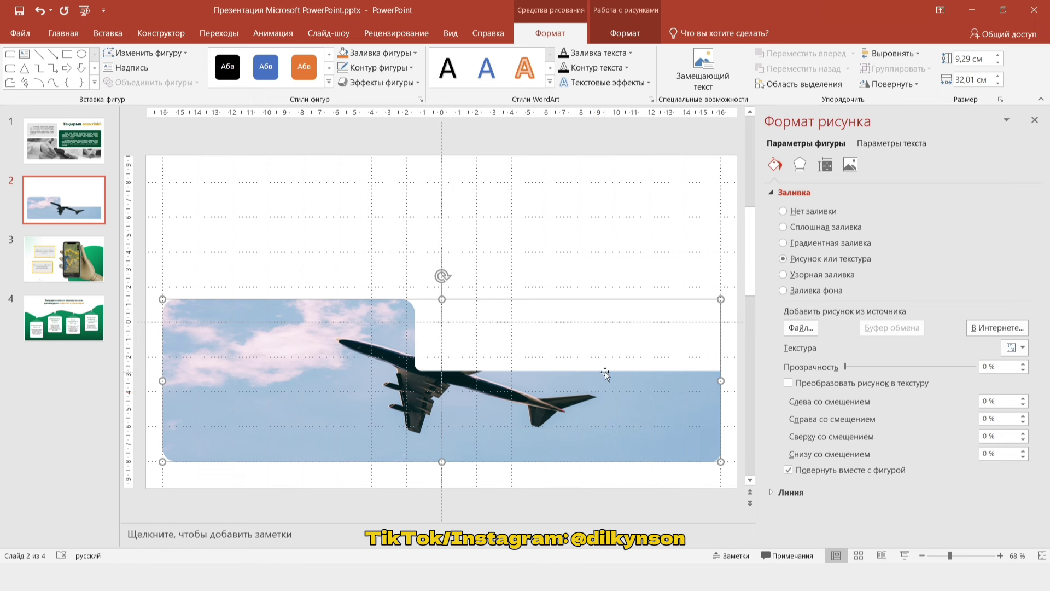
- Reposition the airplane fill picture with Crop so the plane sits lower in the shape
{"action": "left_click", "coordinate": [627, 36]}
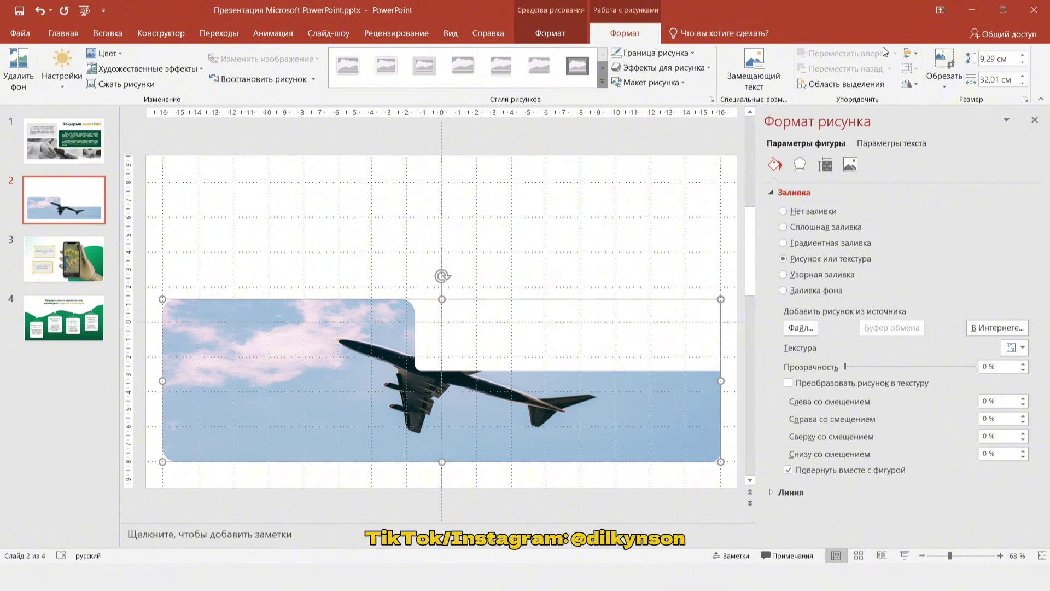
{"action": "left_click", "coordinate": [944, 82]}
{"action": "left_click", "coordinate": [958, 154]}
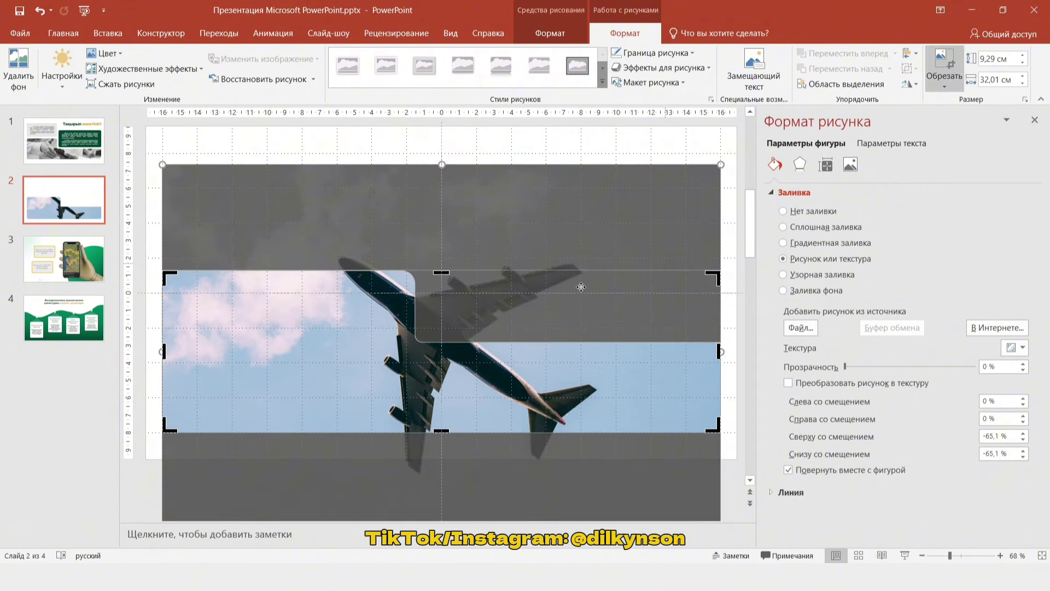
{"action": "key", "text": "shift"}
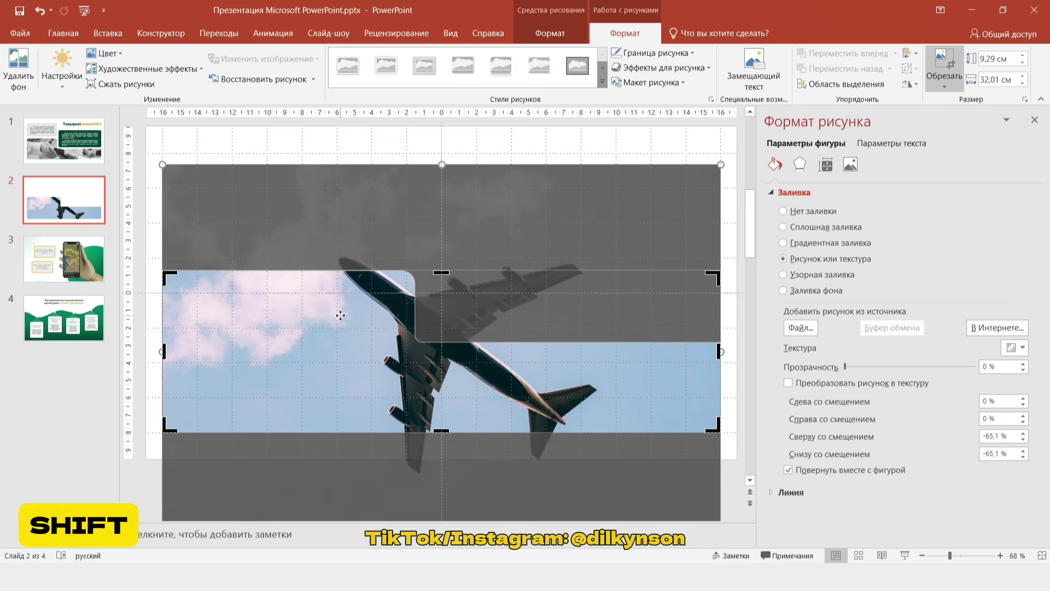
{"action": "left_click_drag", "start_coordinate": [340, 316], "coordinate": [346, 430]}
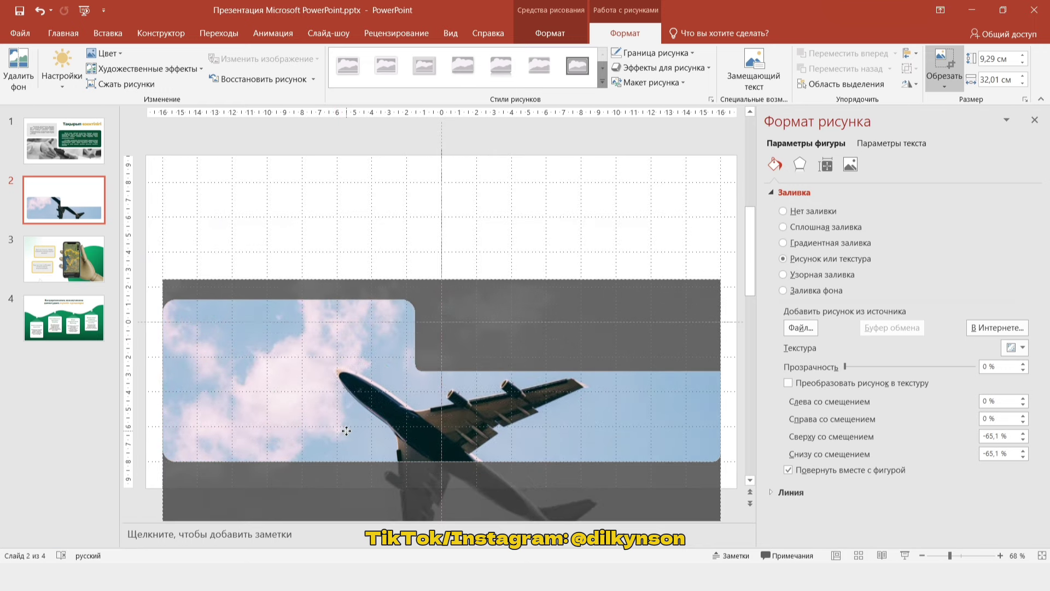
{"action": "left_click", "coordinate": [526, 179]}
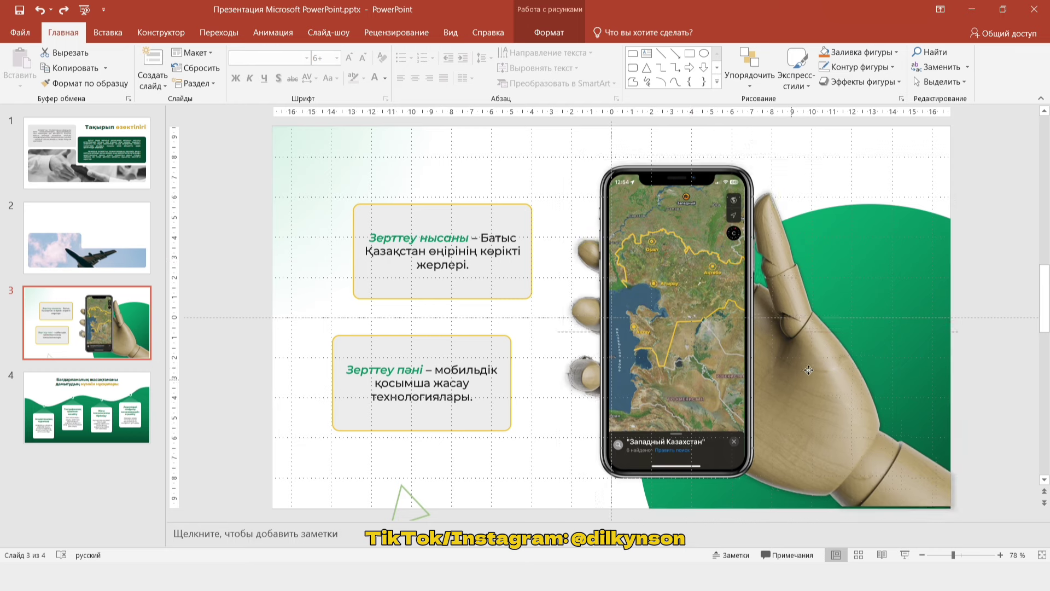
{"action": "left_click_drag", "start_coordinate": [795, 302], "coordinate": [965, 353]}
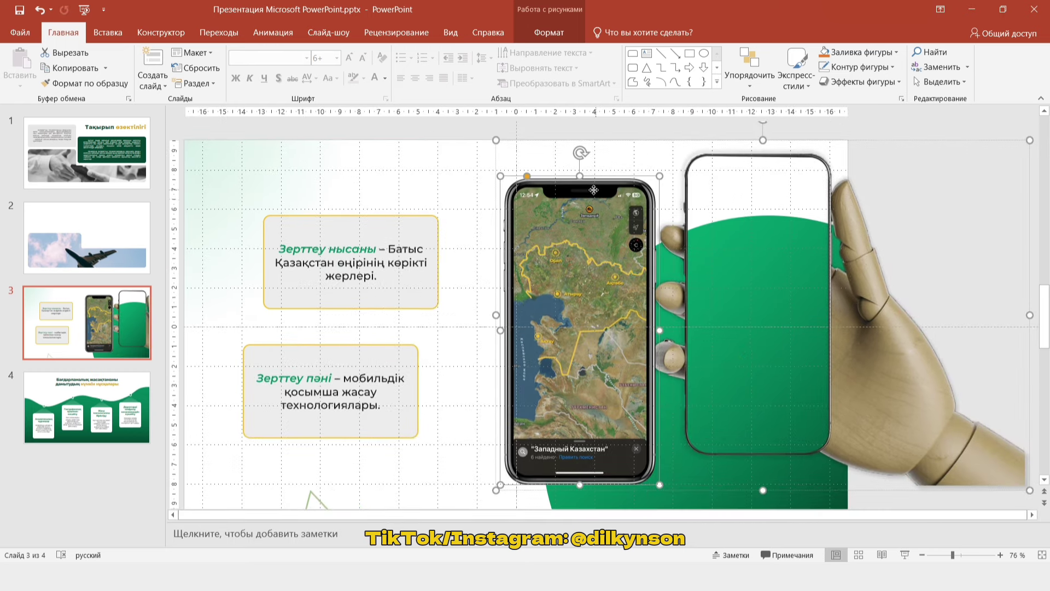
{"action": "left_click_drag", "start_coordinate": [594, 191], "coordinate": [353, 161]}
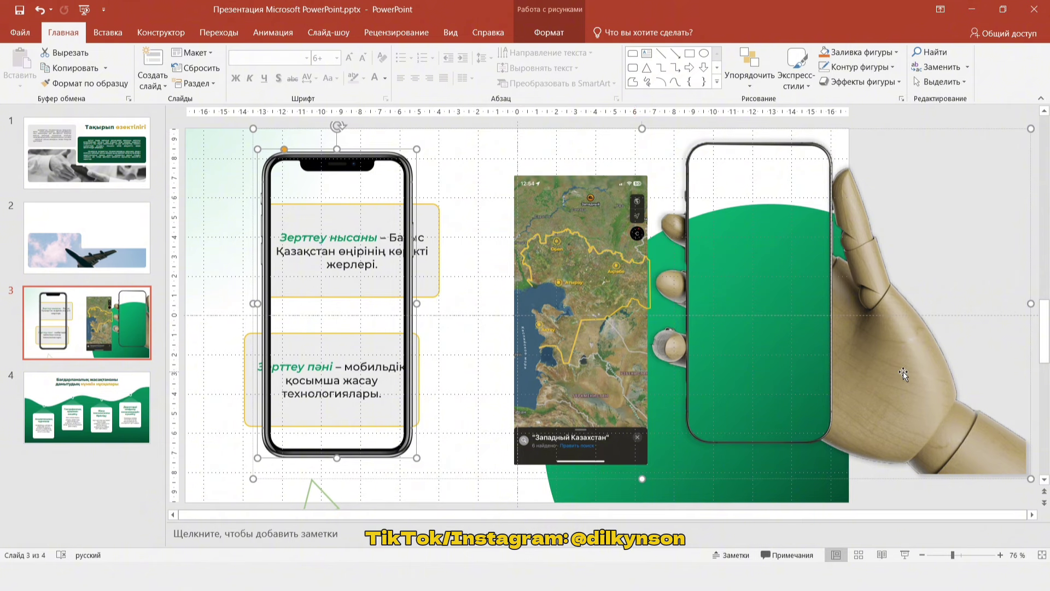
{"action": "key", "text": "ctrl+z"}
{"action": "key", "text": "ctrl+z"}
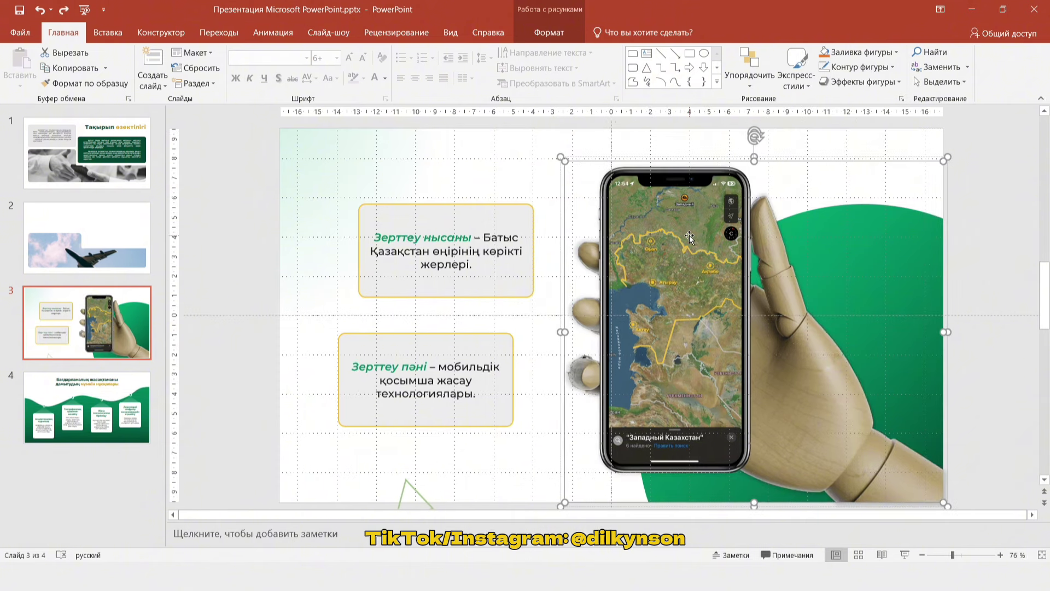
{"action": "scroll", "coordinate": [689, 235], "scroll_direction": "up", "scroll_amount": 3}
{"action": "left_click", "coordinate": [687, 209]}
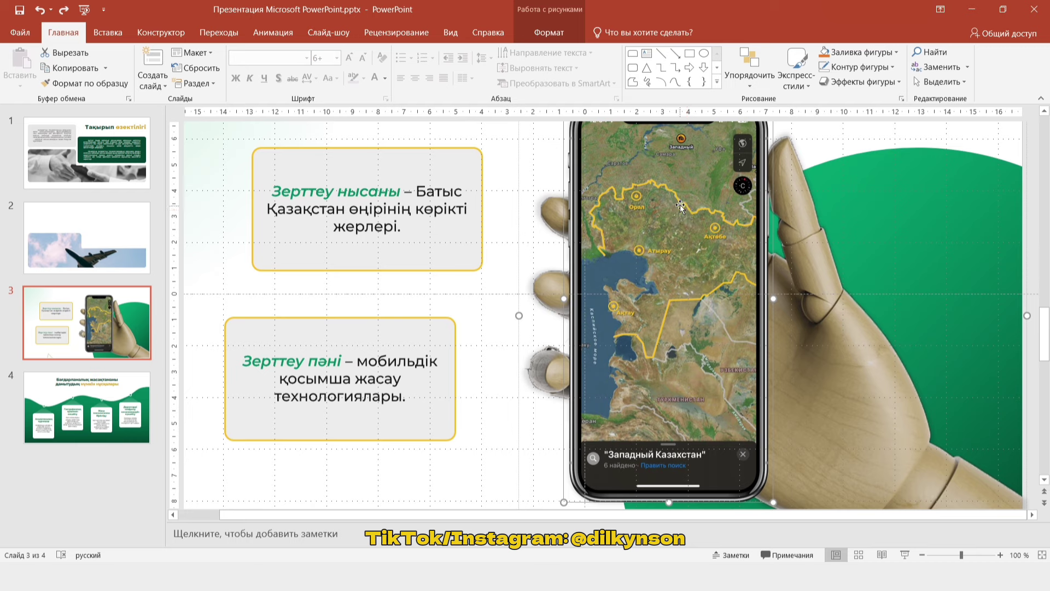
{"action": "double_click", "coordinate": [678, 201]}
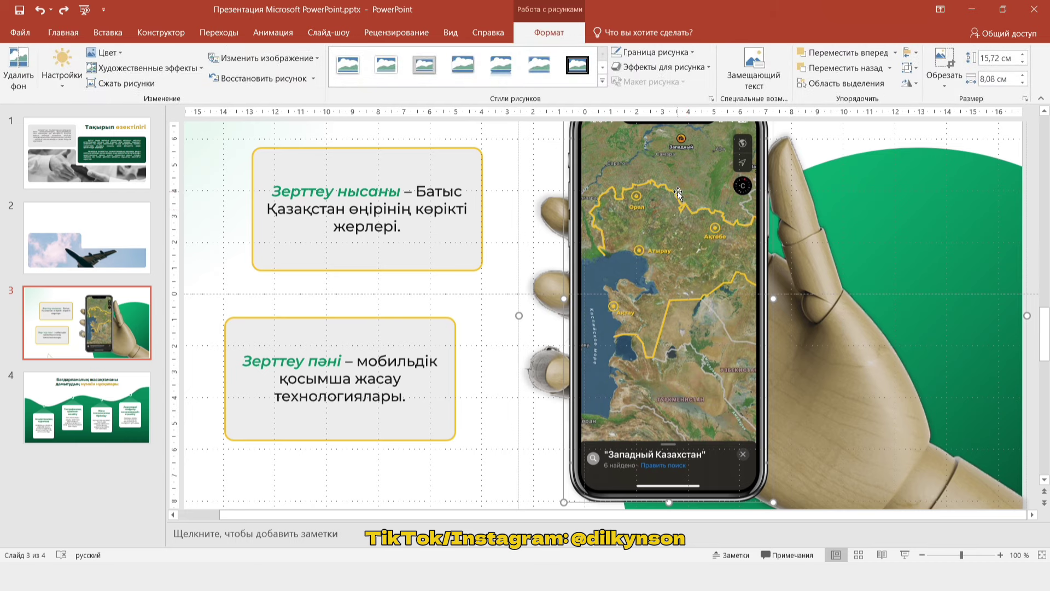
{"action": "left_click_drag", "start_coordinate": [679, 197], "coordinate": [450, 197]}
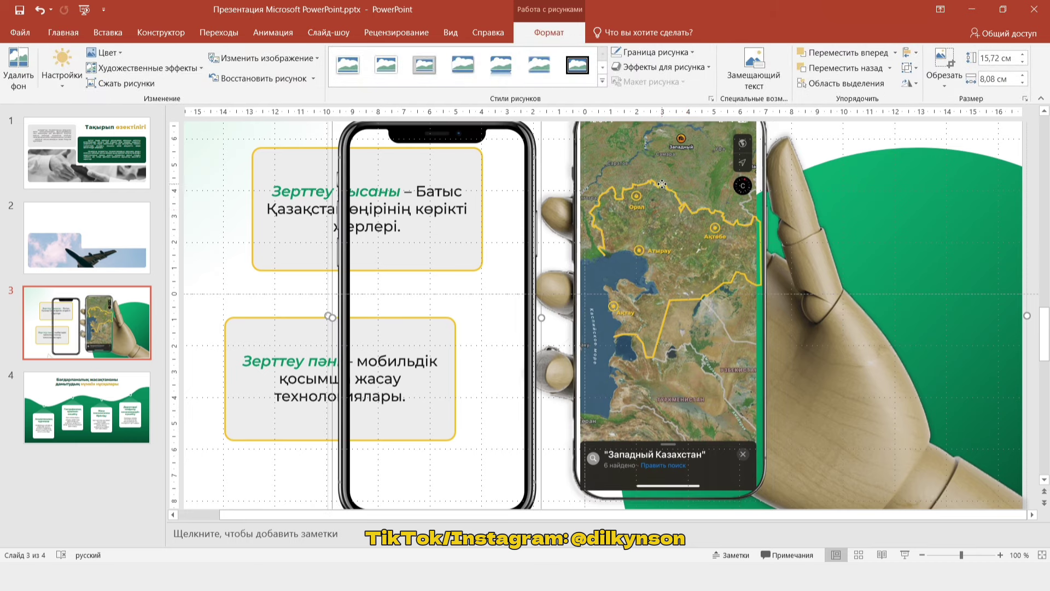
{"action": "left_click", "coordinate": [662, 186]}
{"action": "key", "text": "ctrl+z"}
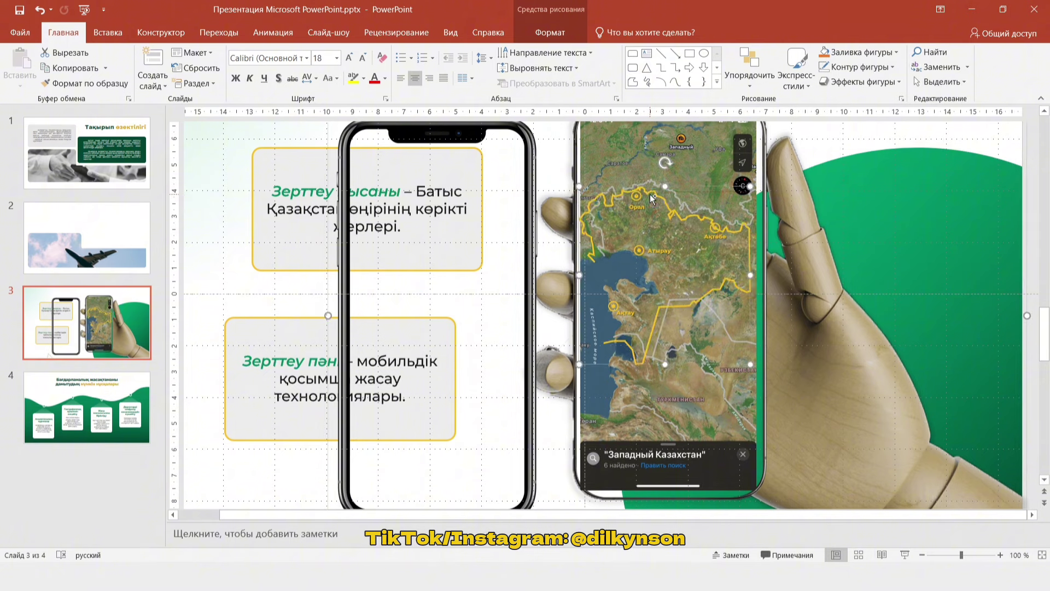
{"action": "key", "text": "ctrl+z"}
{"action": "scroll", "coordinate": [861, 309], "scroll_direction": "down", "scroll_amount": 3, "text": "ctrl"}
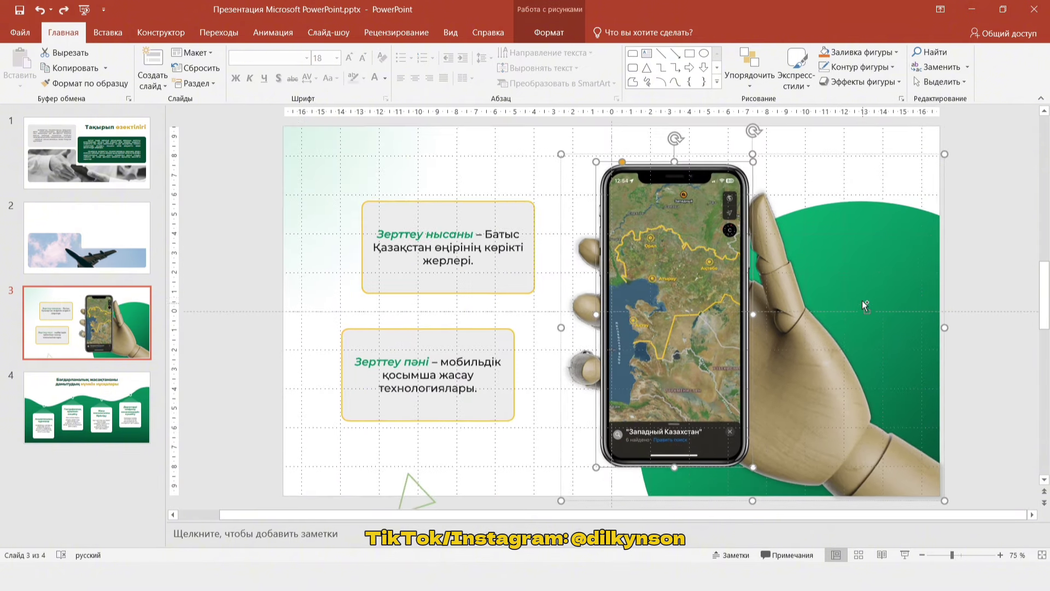
{"action": "left_click", "coordinate": [990, 270]}
{"action": "scroll", "coordinate": [937, 328], "scroll_direction": "down", "scroll_amount": 1, "text": "ctrl"}
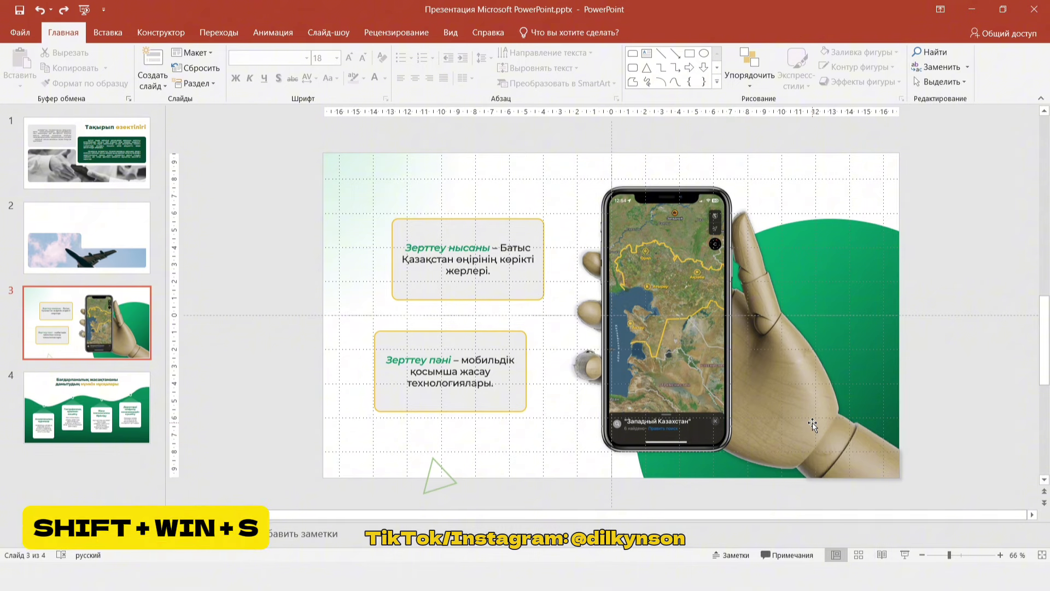
- Capture slide 3's hand-and-phone picture with Shift+Win+S
{"action": "key", "text": "shift+super+s"}
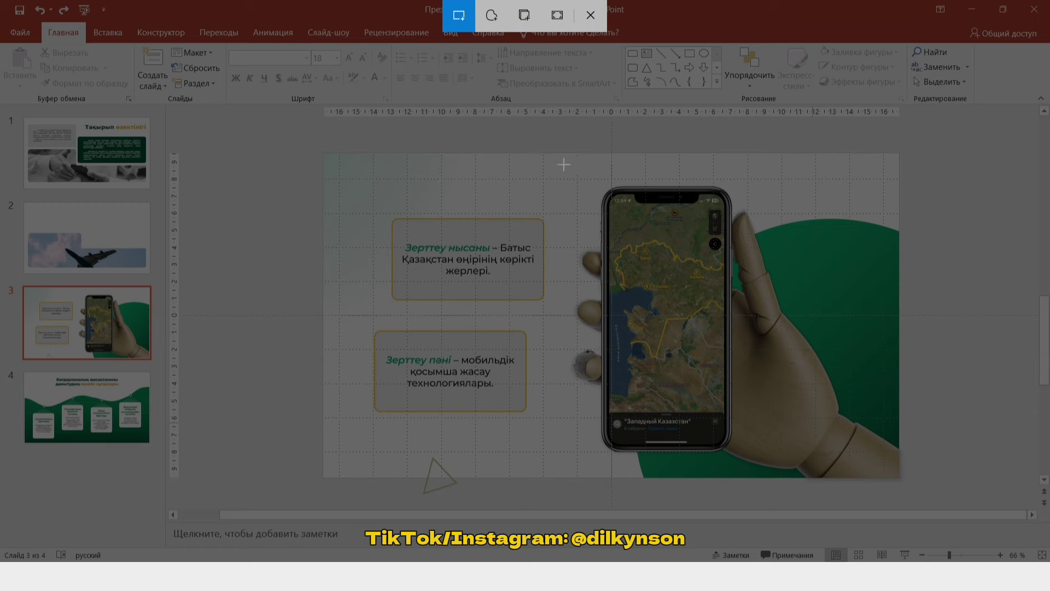
{"action": "left_click_drag", "start_coordinate": [557, 155], "coordinate": [909, 487]}
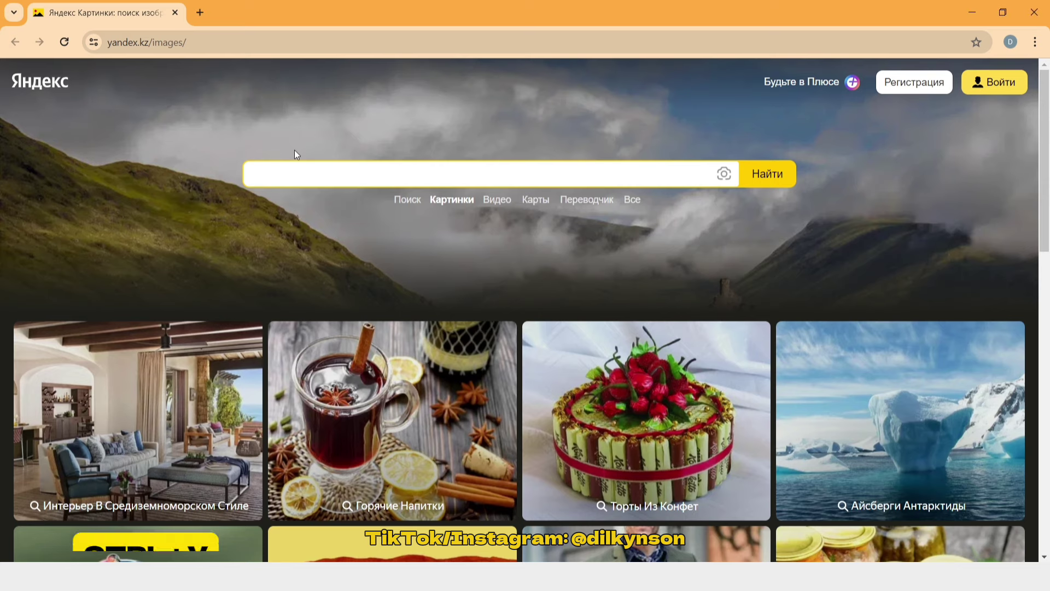
- Search Yandex Images by the pasted capture and open a wooden hand holding a blank phone
{"action": "left_click", "coordinate": [300, 165]}
{"action": "key", "text": "ctrl+v"}
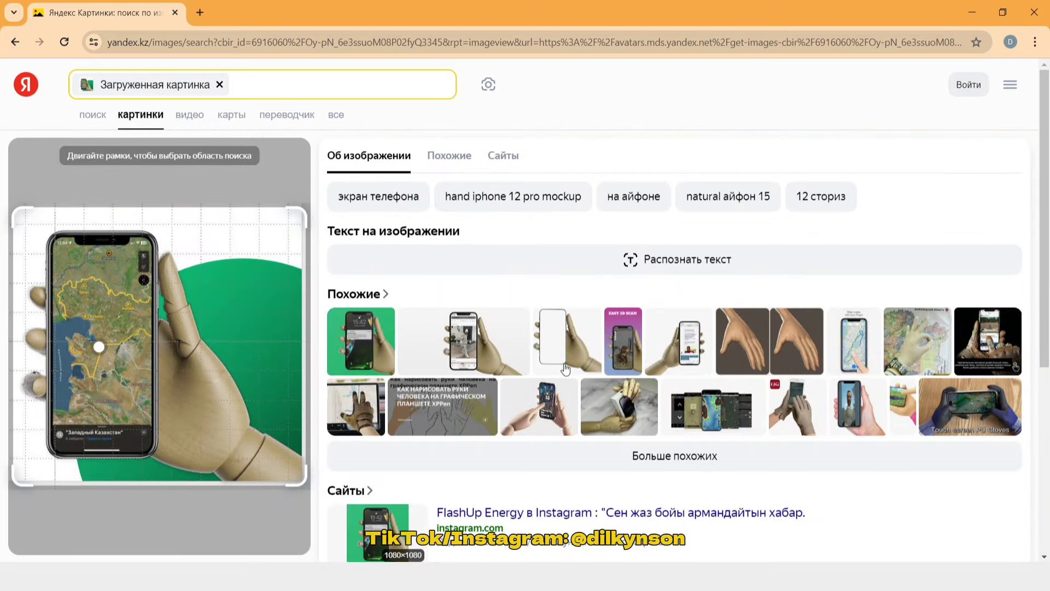
{"action": "left_click", "coordinate": [563, 331]}
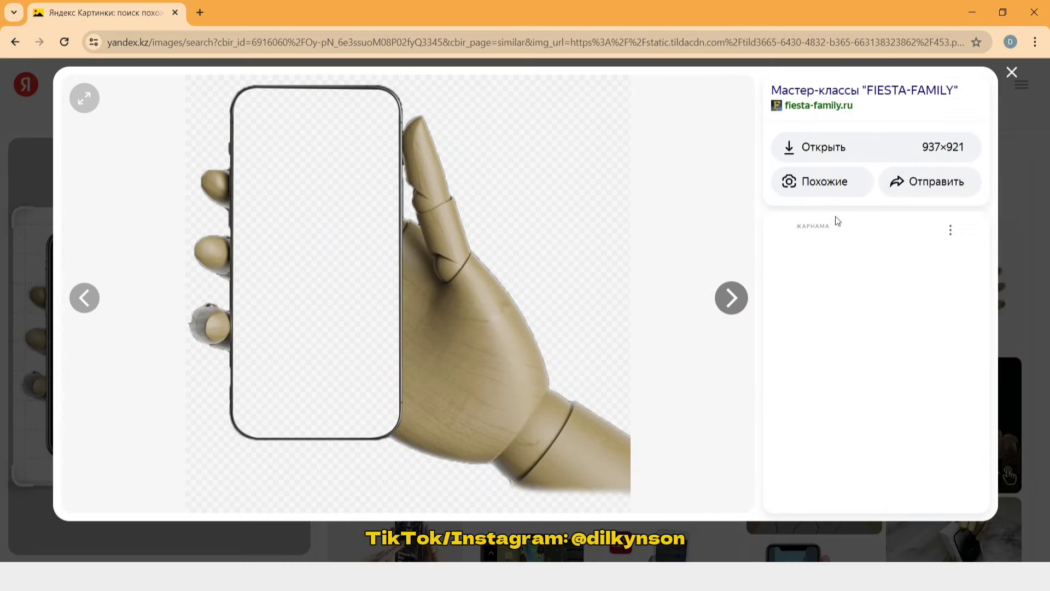
- Copy the wooden hand image and return to PowerPoint
{"action": "right_click", "coordinate": [297, 161]}
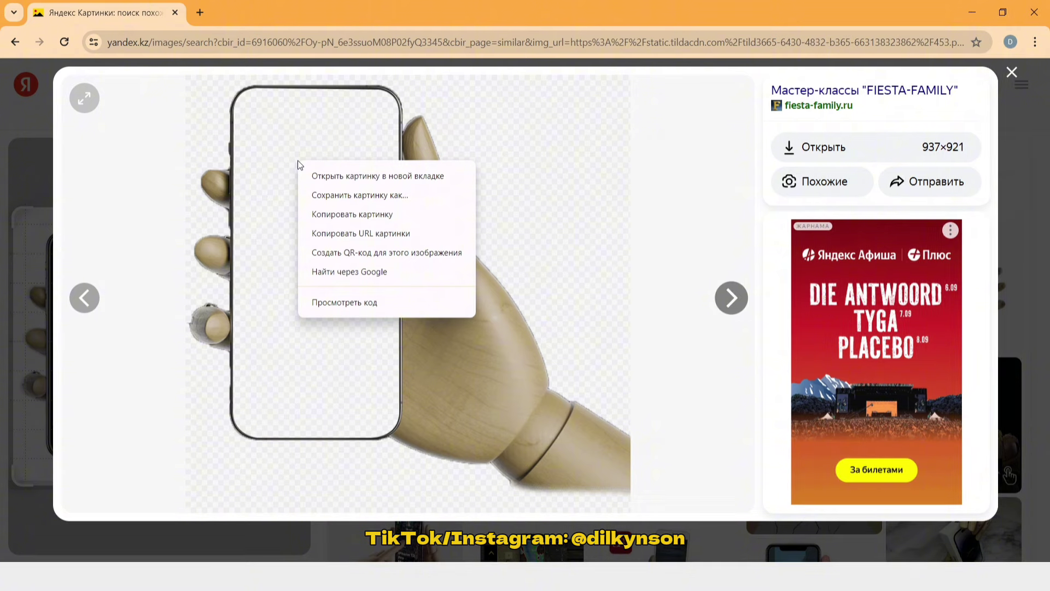
{"action": "left_click", "coordinate": [328, 214]}
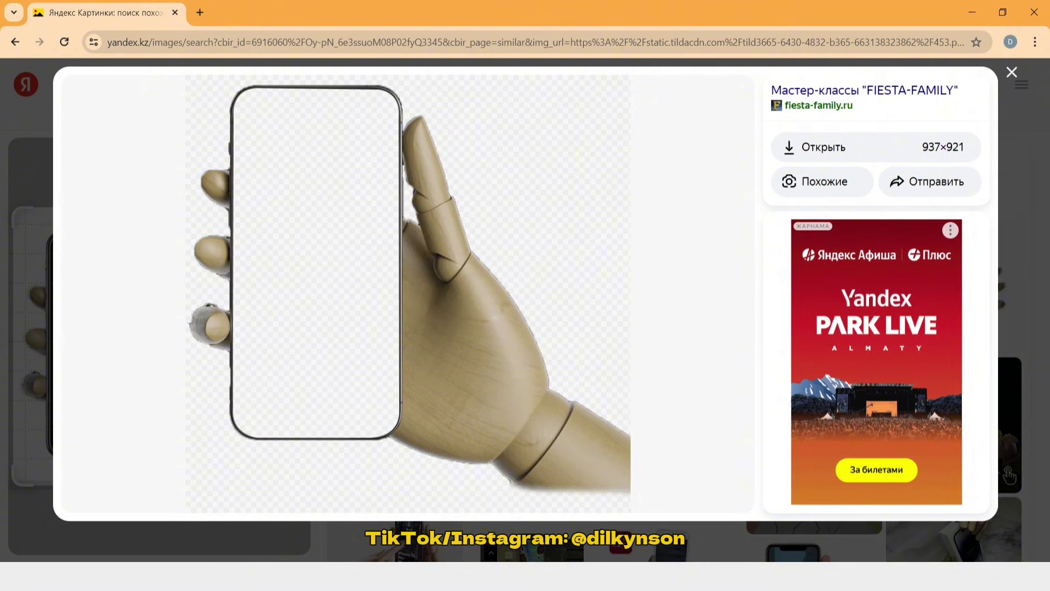
{"action": "key", "text": "alt+Tab"}
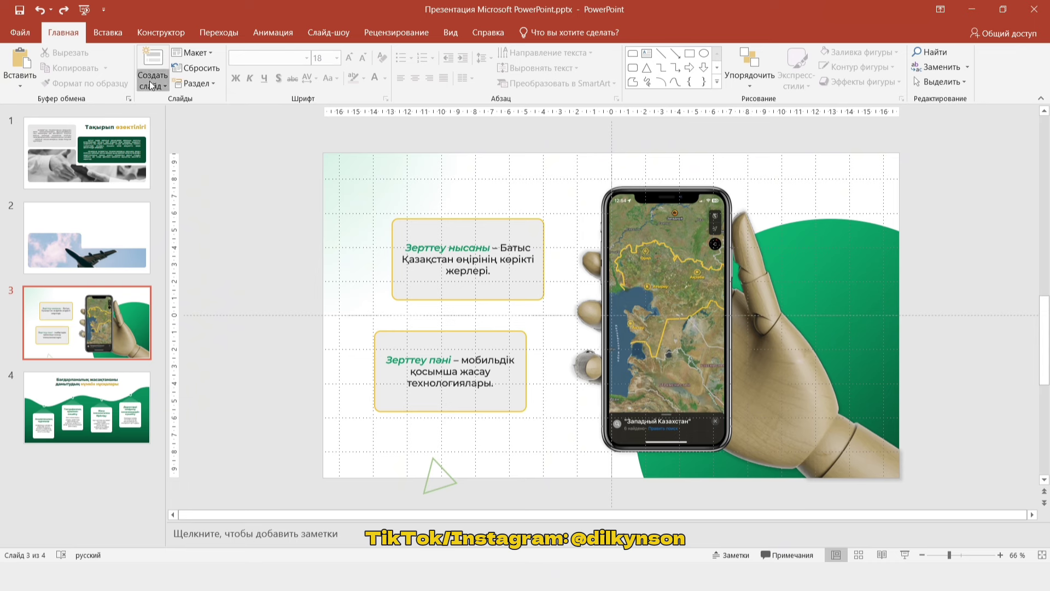
- Add a new slide 4 and paste the wooden hand picture onto it
{"action": "left_click", "coordinate": [155, 65]}
{"action": "key", "text": "ctrl+v"}
{"action": "left_click_drag", "start_coordinate": [566, 306], "coordinate": [417, 320]}
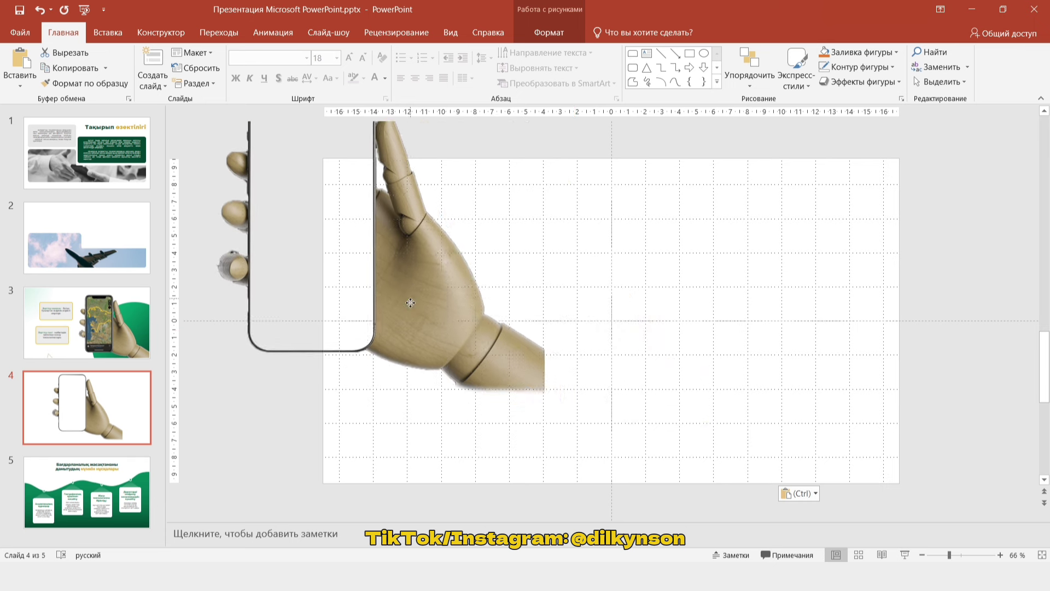
{"action": "key", "text": "ctrl+z"}
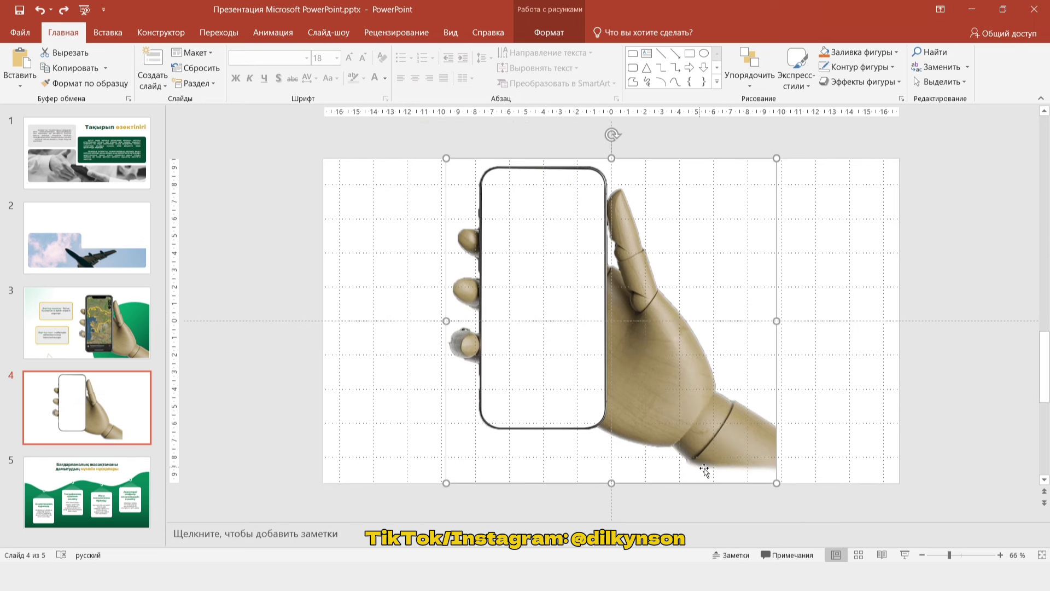
- Move the wooden hand picture against the slide's right edge
{"action": "right_click", "coordinate": [524, 252]}
{"action": "left_click", "coordinate": [574, 225]}
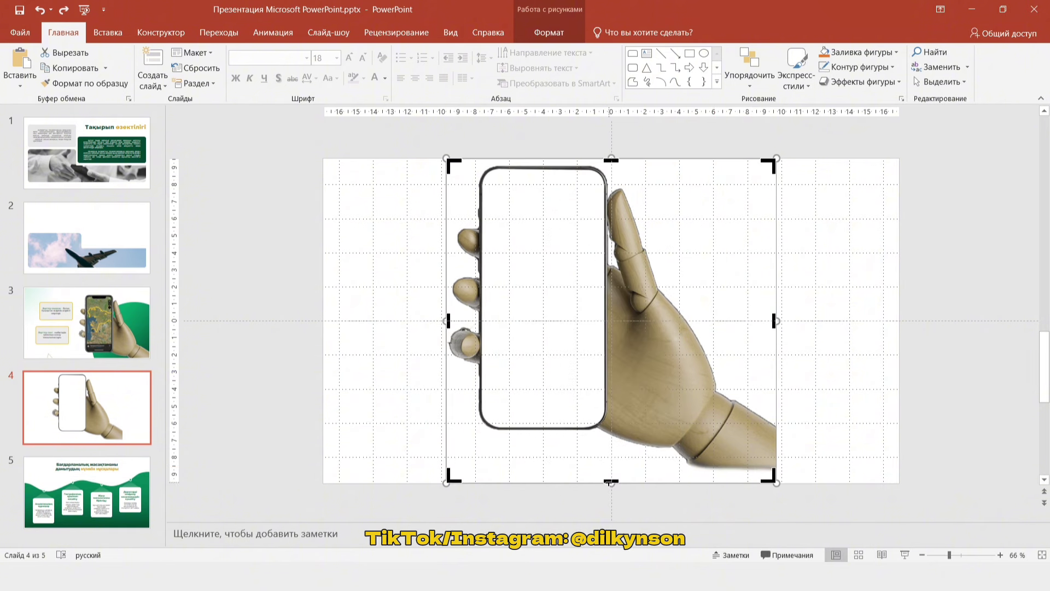
{"action": "left_click_drag", "start_coordinate": [591, 375], "coordinate": [715, 361]}
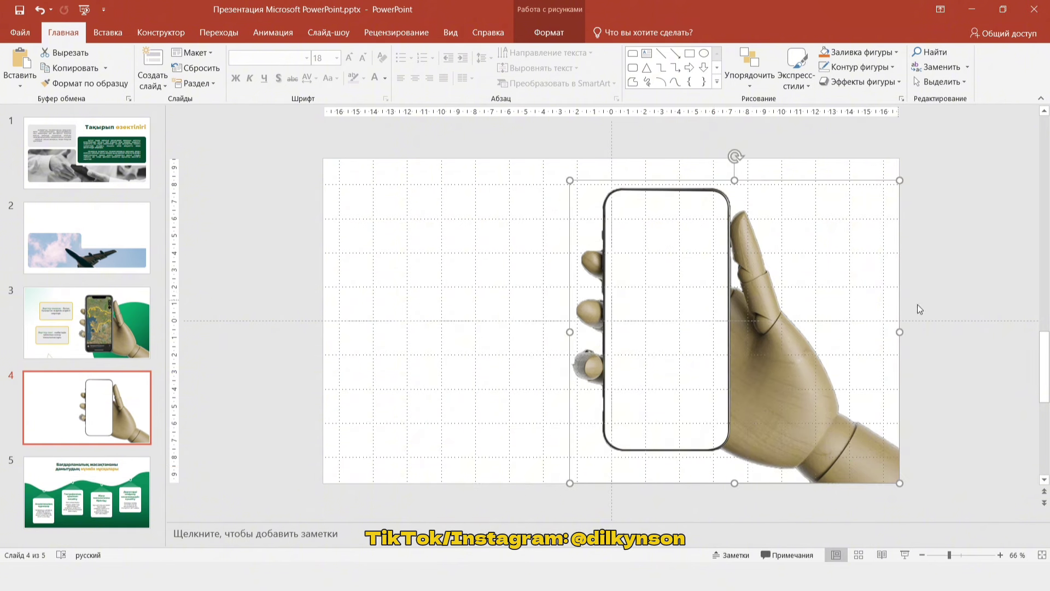
{"action": "left_click", "coordinate": [952, 280]}
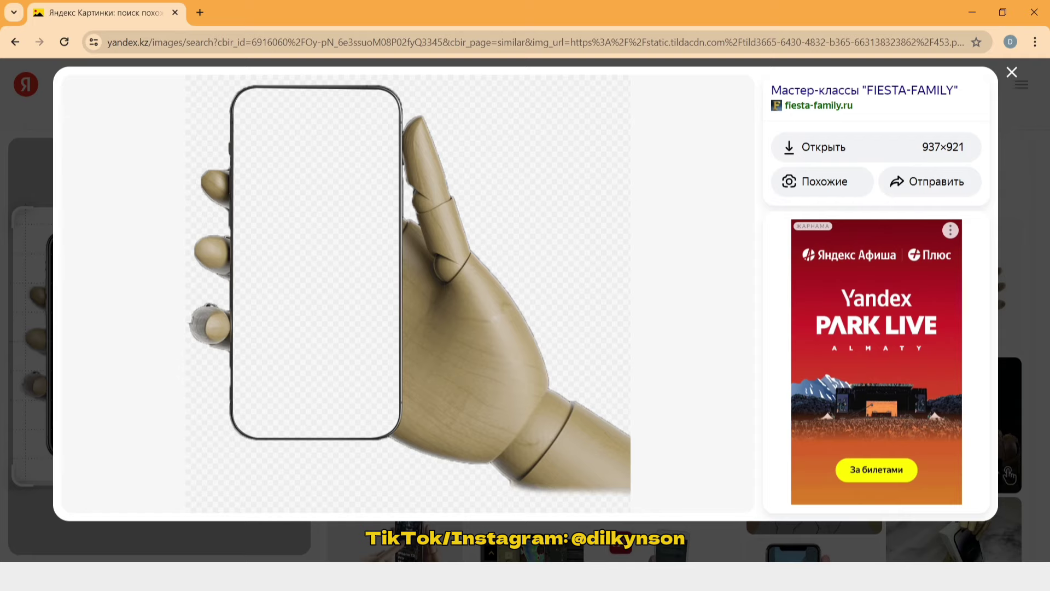
- Replace the uploaded-image search with a Yandex Images search for 'iphone png'
{"action": "left_click", "coordinate": [1011, 72]}
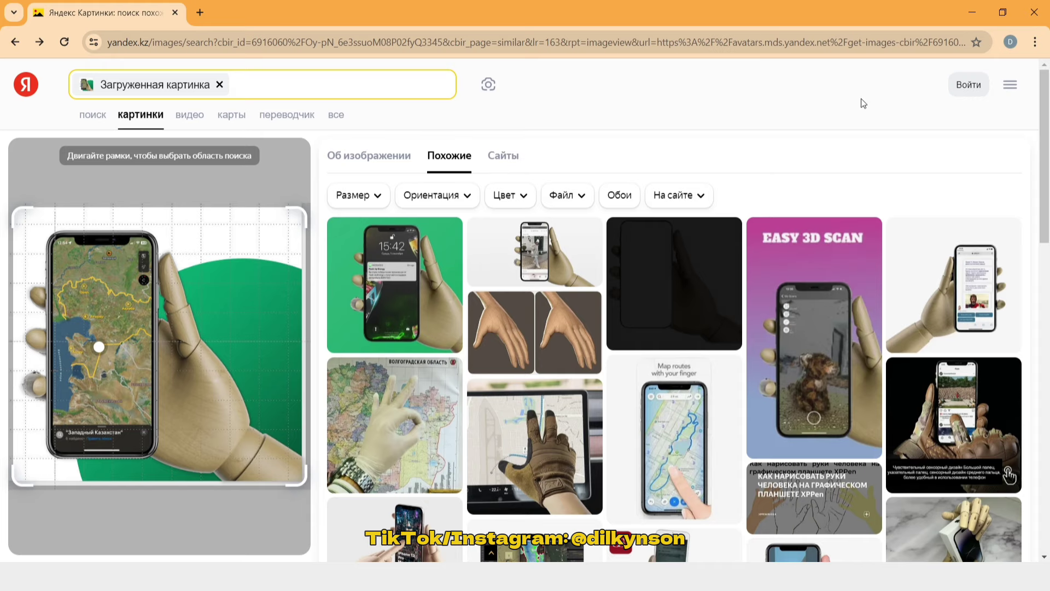
{"action": "left_click", "coordinate": [215, 81]}
{"action": "type", "text": "ip"}
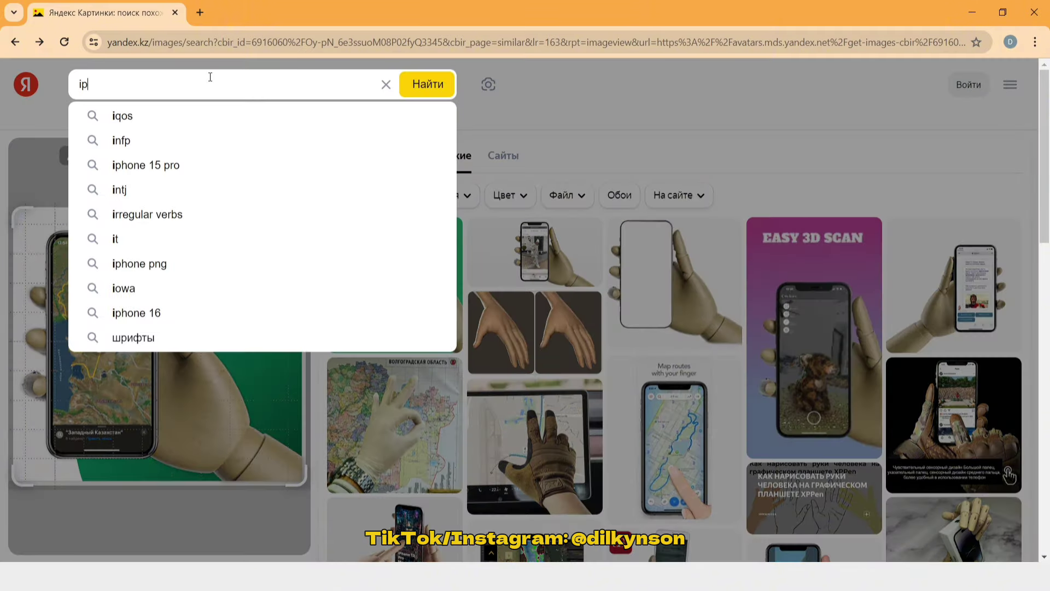
{"action": "type", "text": "hone png"}
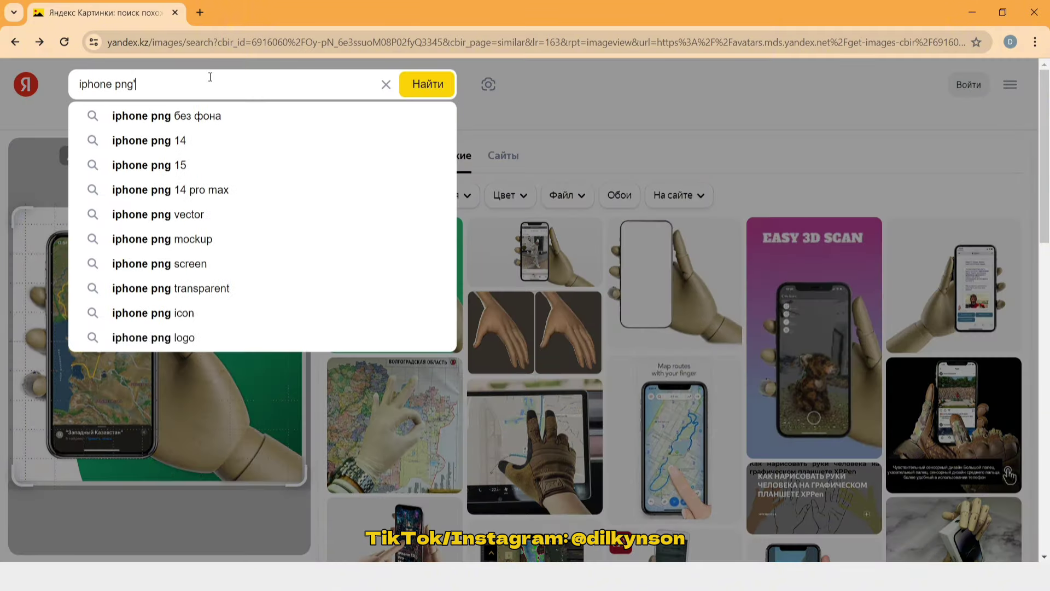
{"action": "key", "text": "Return"}
- Copy the first blank transparent phone-frame result
{"action": "left_click", "coordinate": [38, 228]}
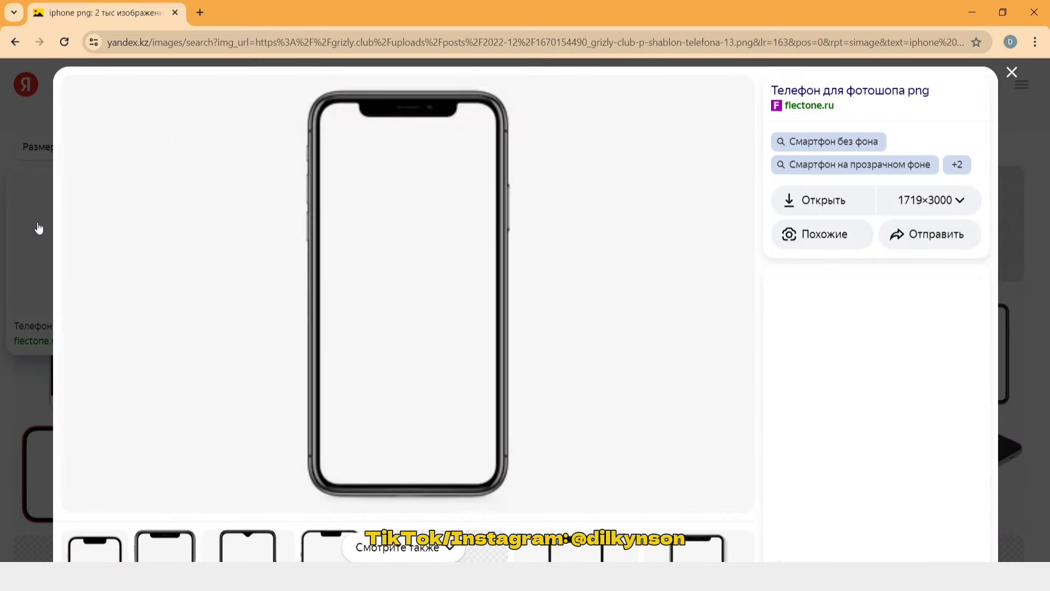
{"action": "right_click", "coordinate": [408, 184]}
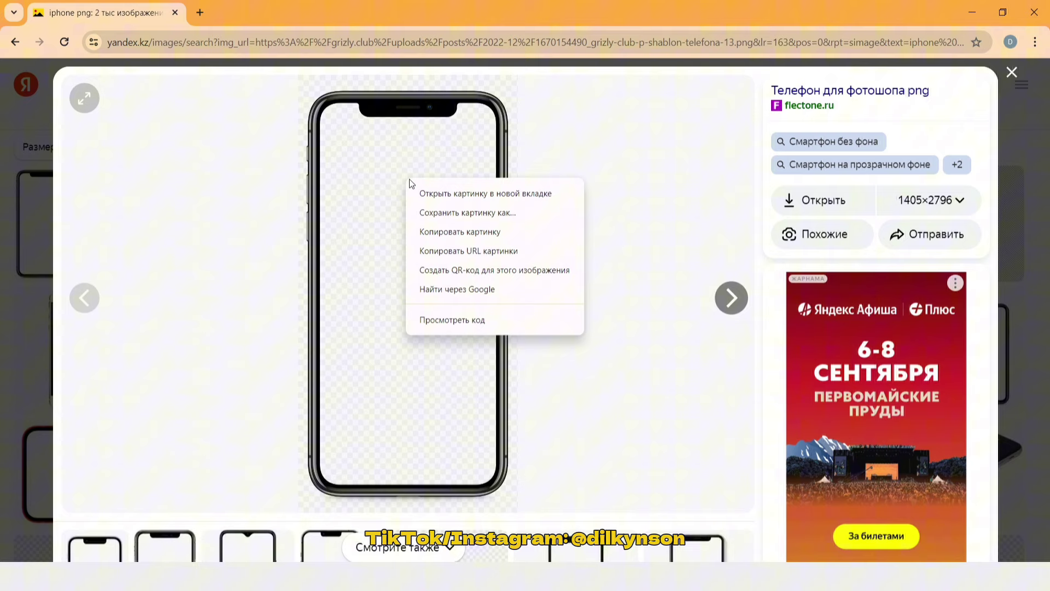
{"action": "left_click", "coordinate": [440, 231]}
- Paste the iPhone frame and move and shrink it to sit over the hand's phone
{"action": "key", "text": "ctrl+v"}
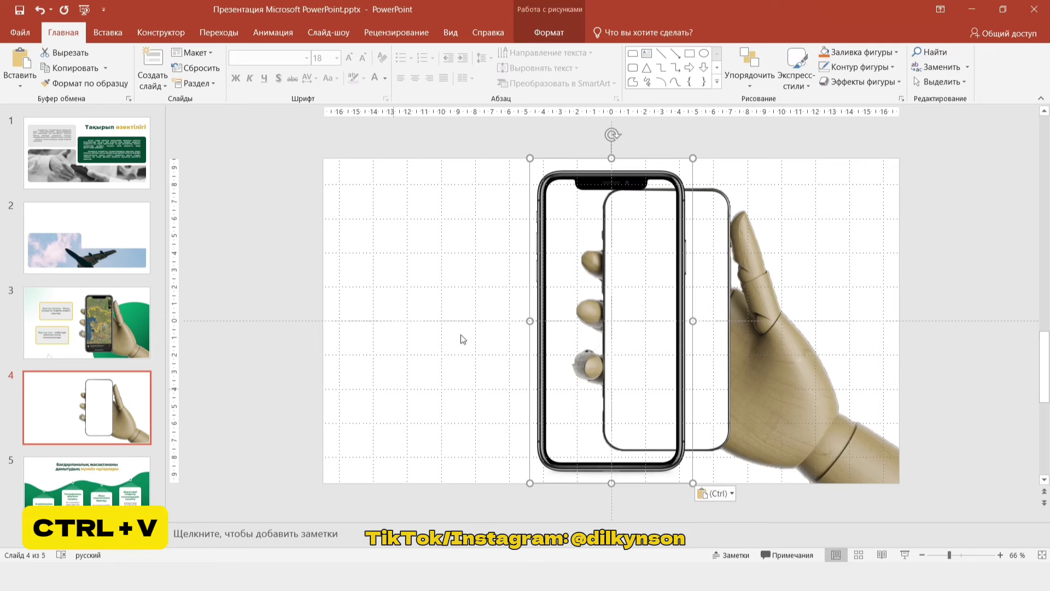
{"action": "left_click_drag", "start_coordinate": [594, 184], "coordinate": [657, 200]}
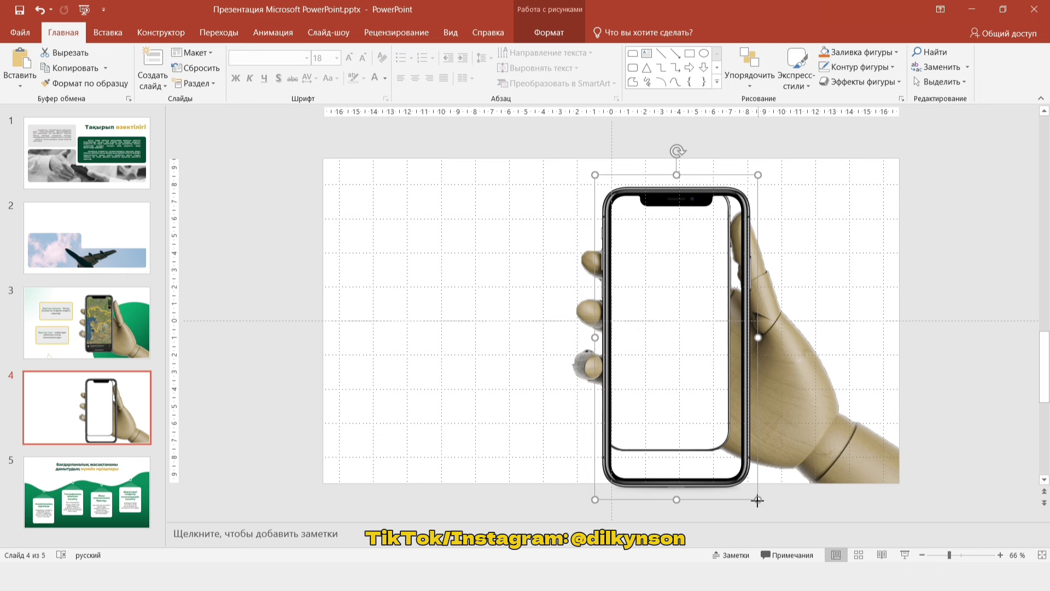
{"action": "left_click_drag", "start_coordinate": [758, 499], "coordinate": [739, 462]}
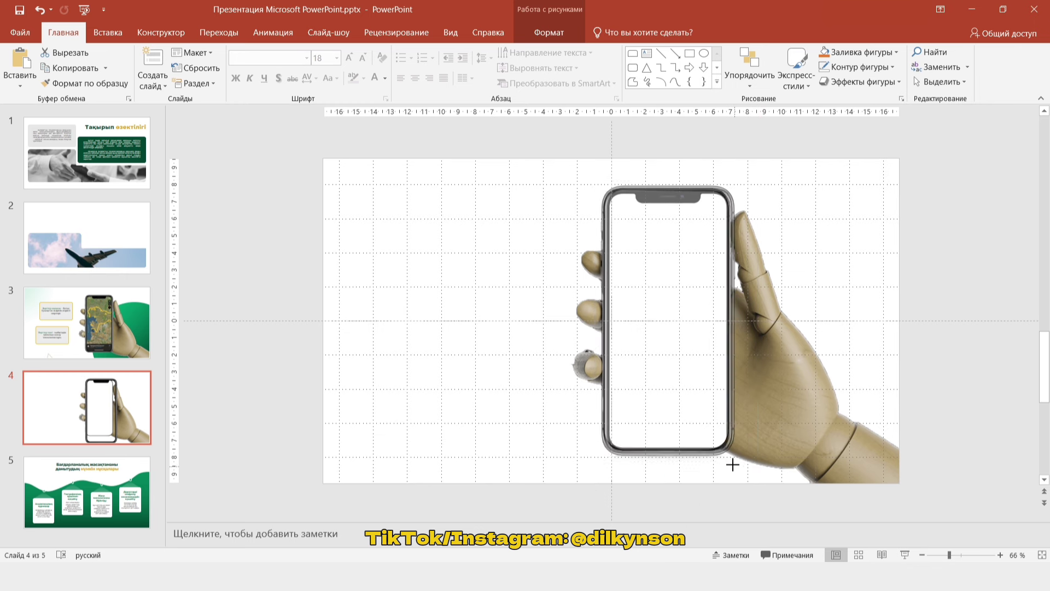
{"action": "left_click", "coordinate": [910, 251]}
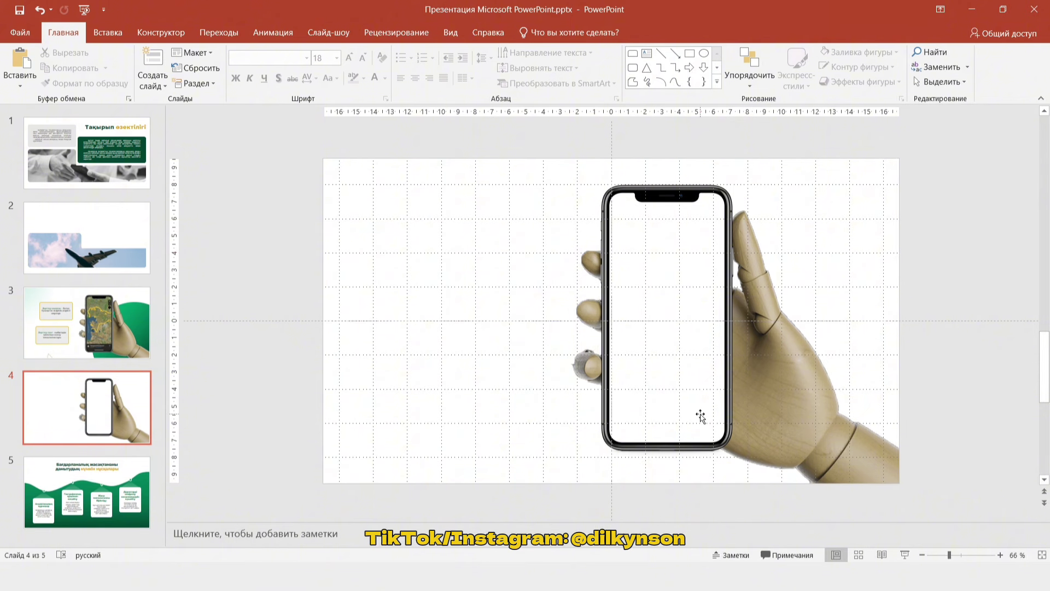
- Copy the map phone picture from slide 3 and paste it onto slide 4
{"action": "left_click", "coordinate": [96, 334]}
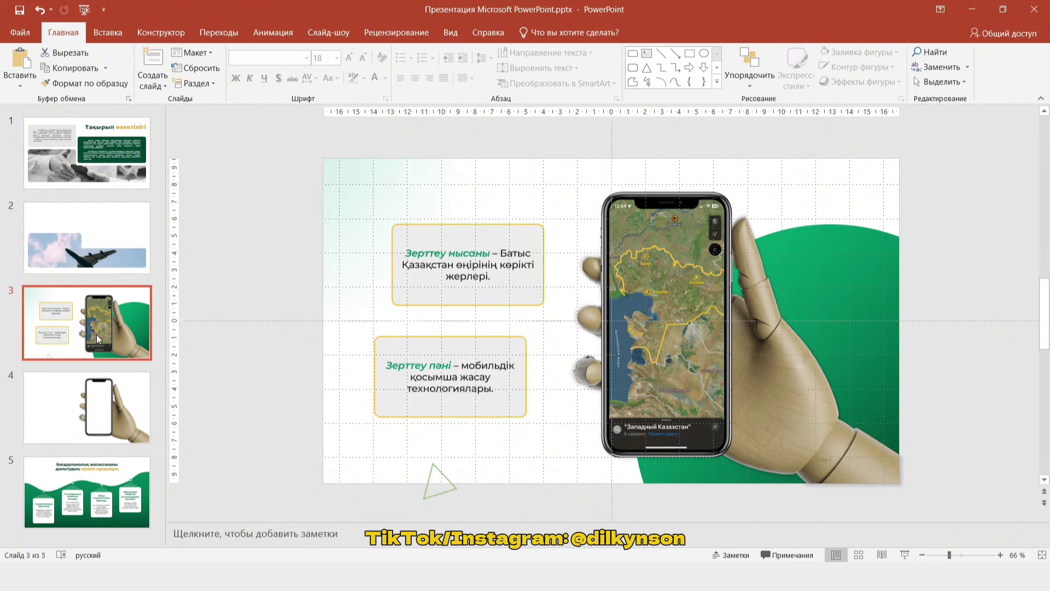
{"action": "left_click", "coordinate": [665, 198]}
{"action": "key", "text": "ctrl+v"}
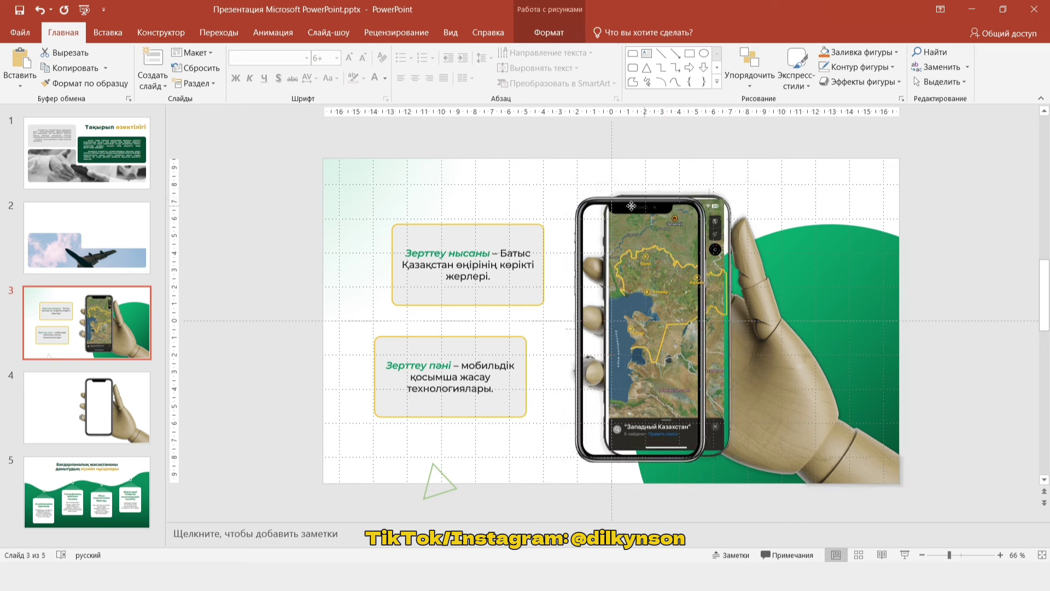
{"action": "left_click", "coordinate": [670, 222]}
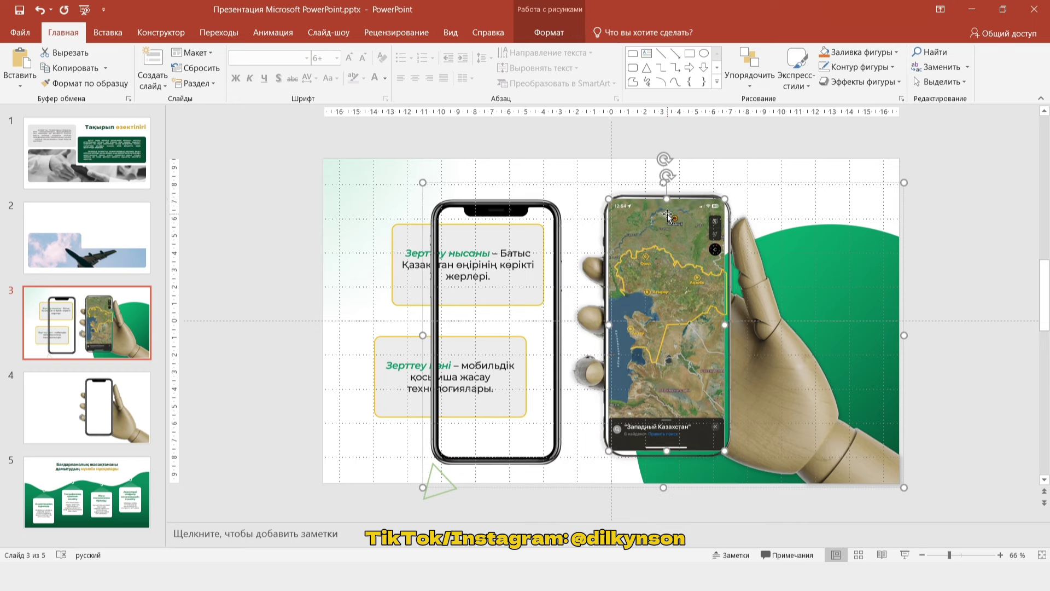
{"action": "left_click", "coordinate": [111, 402]}
{"action": "key", "text": "ctrl+v"}
- Nudge the map screenshot into the phone's screen and send it behind the frame
{"action": "scroll", "coordinate": [668, 254], "scroll_direction": "up", "scroll_amount": 1}
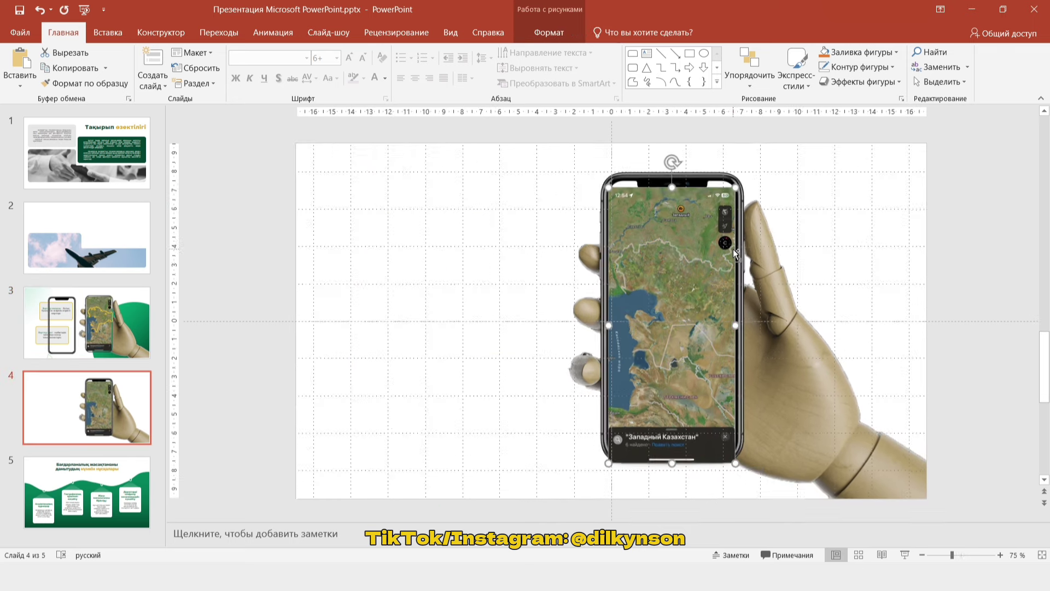
{"action": "scroll", "coordinate": [666, 253], "scroll_direction": "up", "scroll_amount": 1}
{"action": "left_click", "coordinate": [662, 261]}
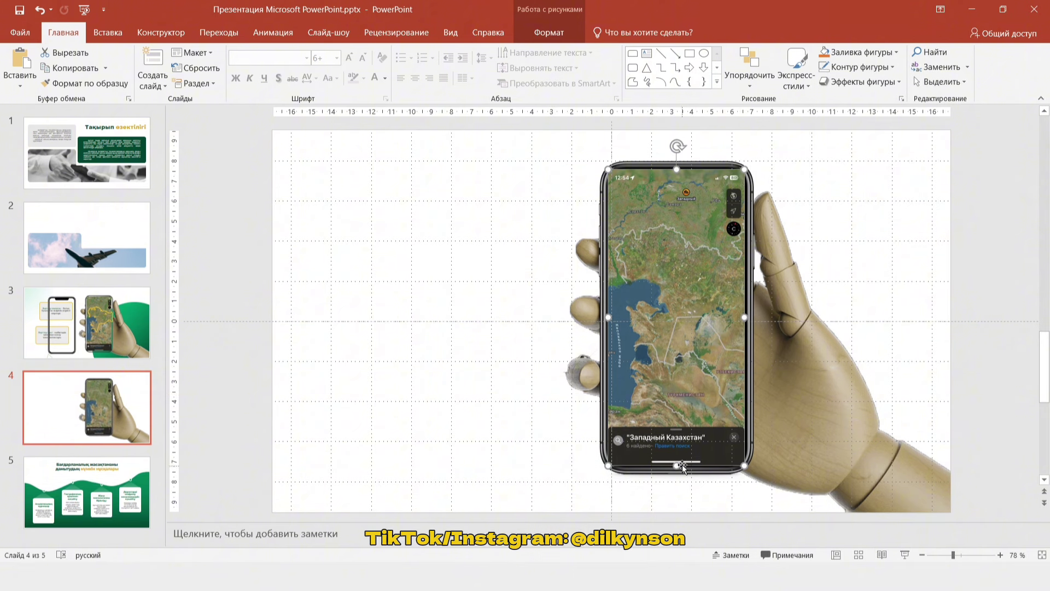
{"action": "key", "text": "ctrl+Right"}
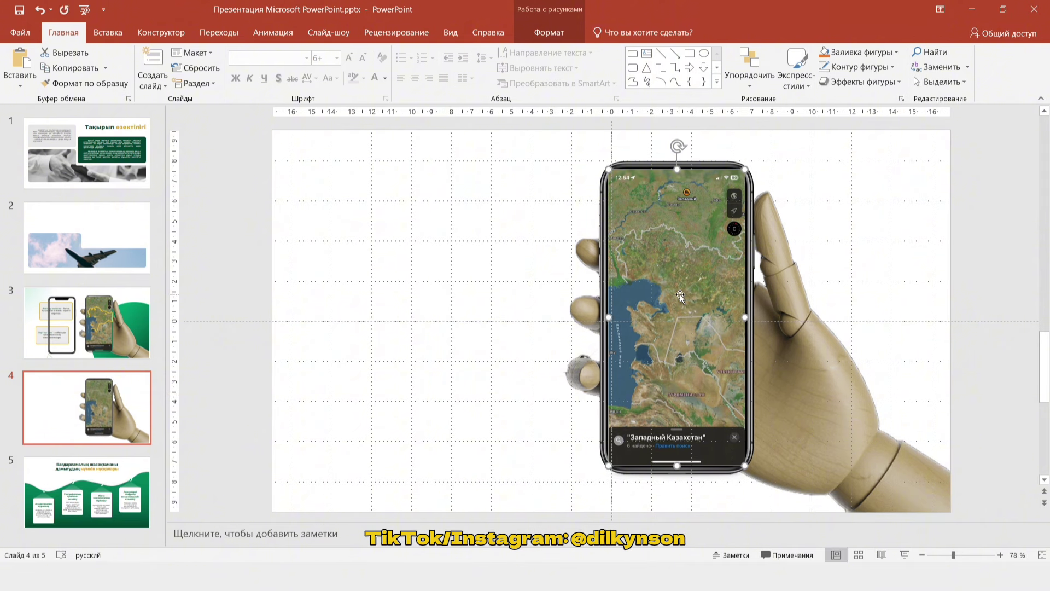
{"action": "right_click", "coordinate": [661, 208]}
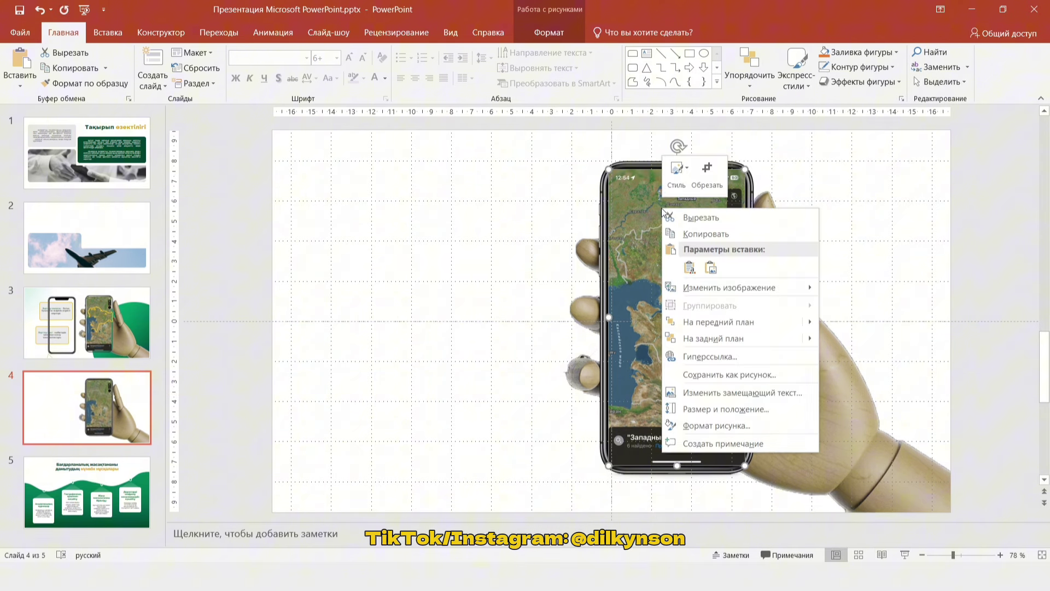
{"action": "left_click", "coordinate": [702, 336]}
{"action": "left_click", "coordinate": [983, 246]}
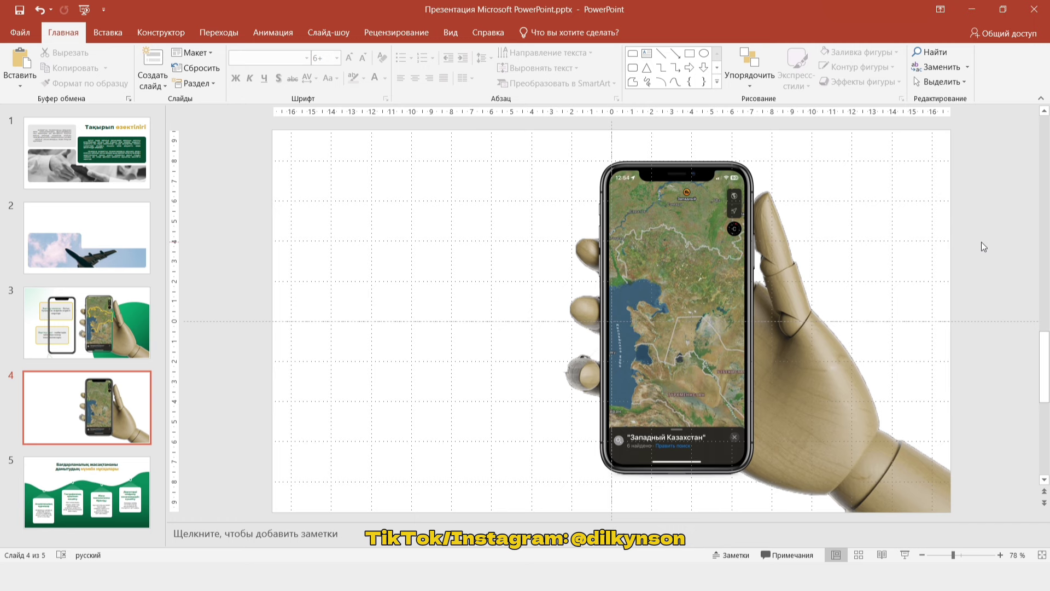
- Compare with the yellow region outline on slide 3, then return to slide 4
{"action": "scroll", "coordinate": [981, 241], "scroll_direction": "down", "scroll_amount": 1}
{"action": "scroll", "coordinate": [981, 242], "scroll_direction": "down", "scroll_amount": 1}
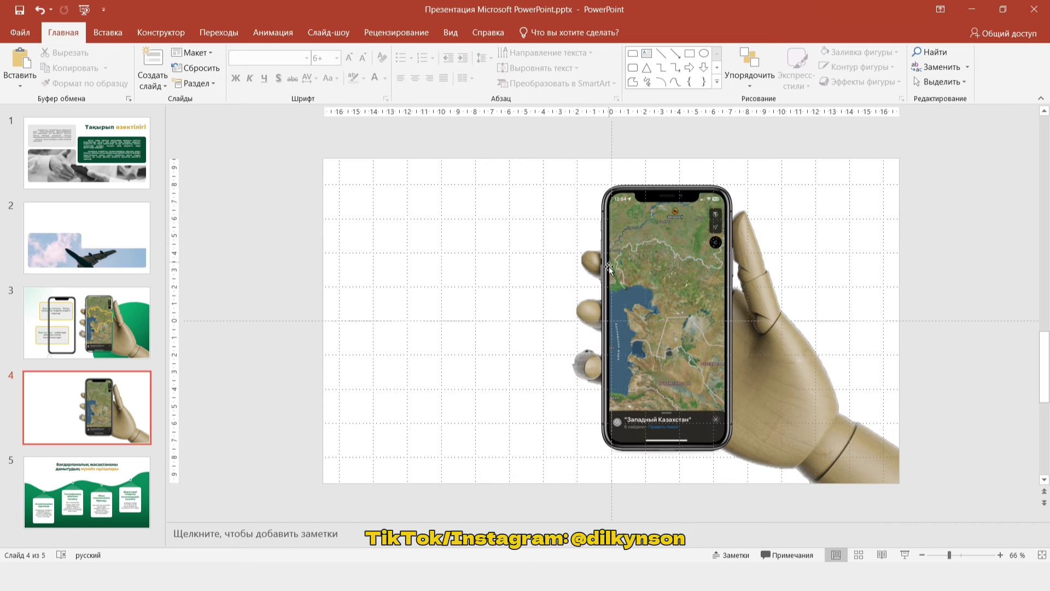
{"action": "left_click", "coordinate": [8, 342]}
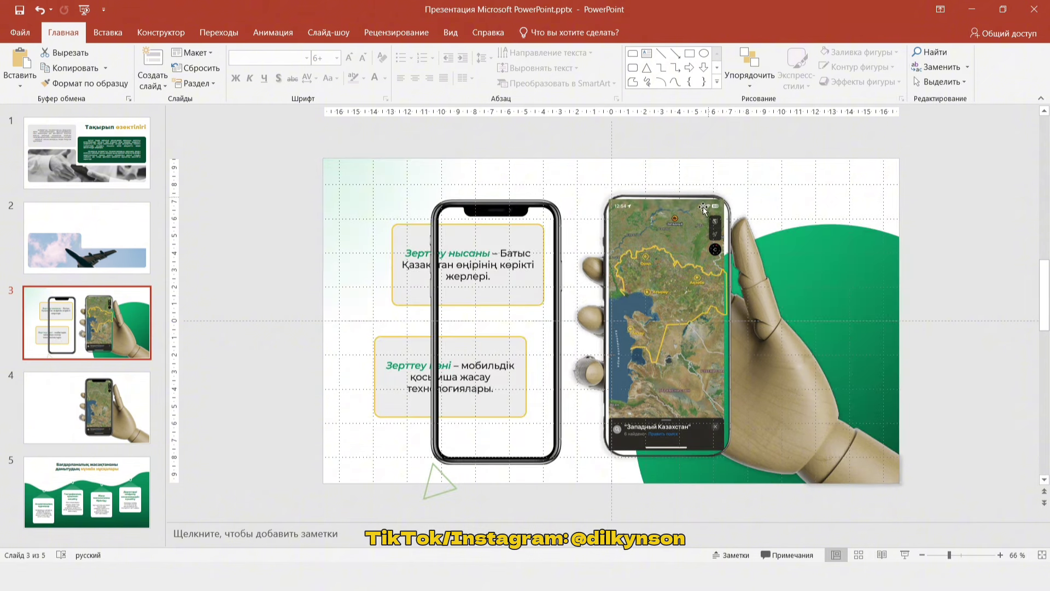
{"action": "left_click", "coordinate": [669, 257]}
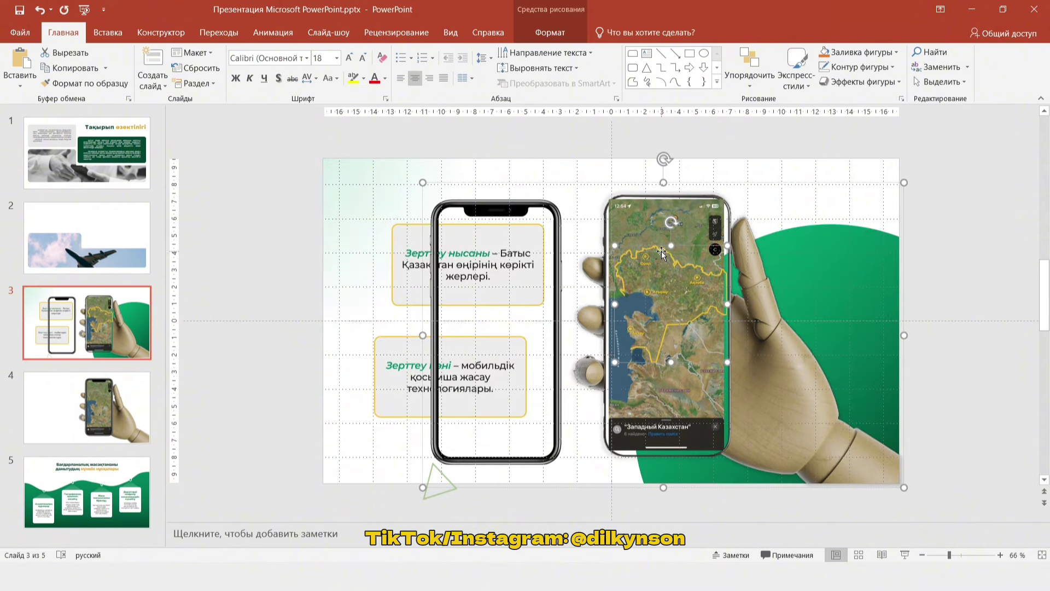
{"action": "left_click", "coordinate": [118, 402]}
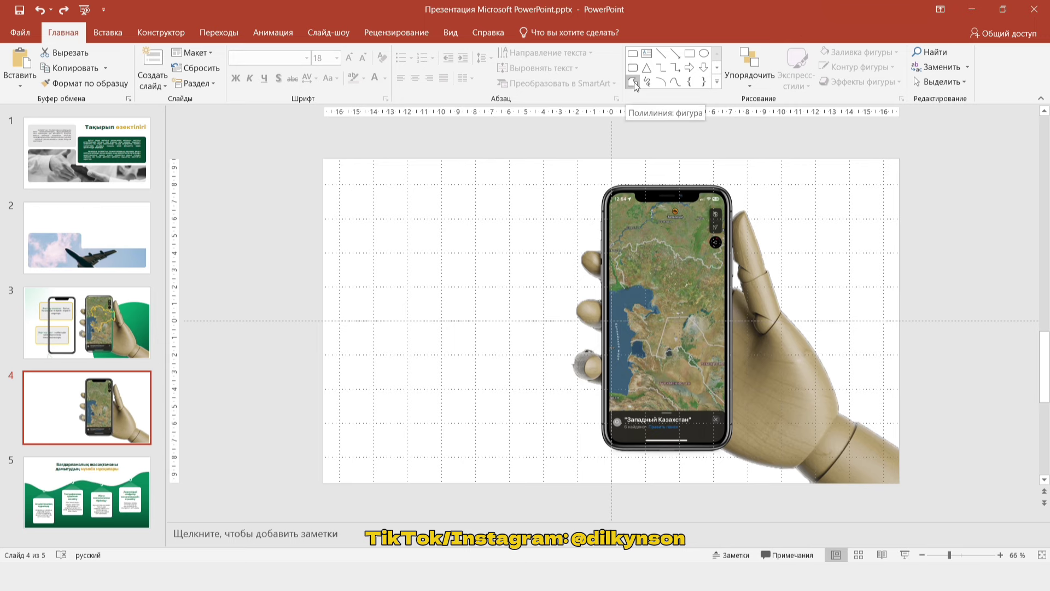
- Trace the Western Kazakhstan region border on the phone's map with a Freeform shape
{"action": "left_click", "coordinate": [635, 82]}
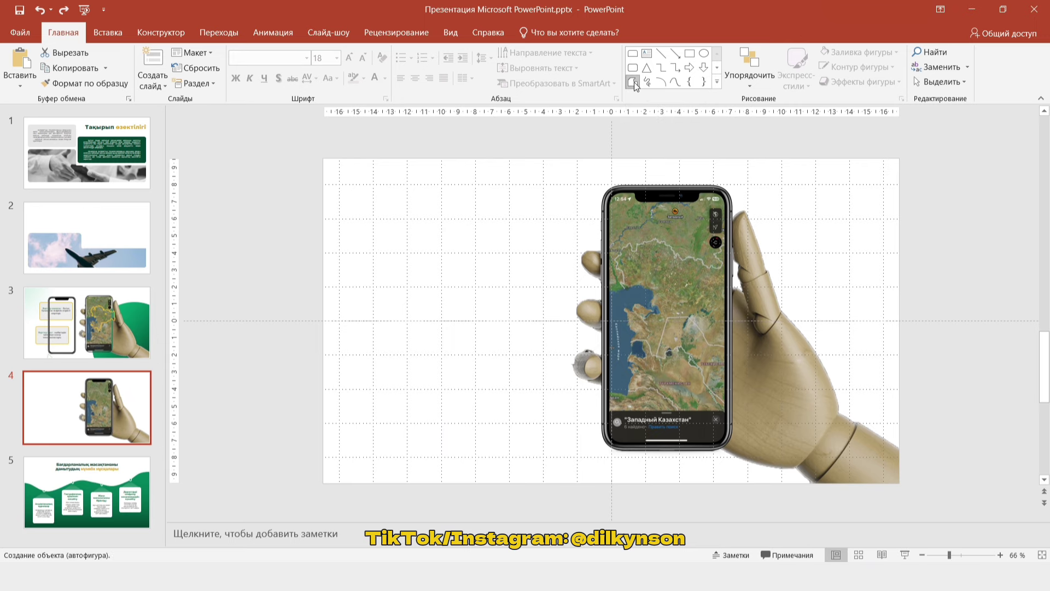
{"action": "scroll", "coordinate": [686, 314], "scroll_direction": "up", "scroll_amount": 2}
{"action": "scroll", "coordinate": [672, 307], "scroll_direction": "up", "scroll_amount": 5}
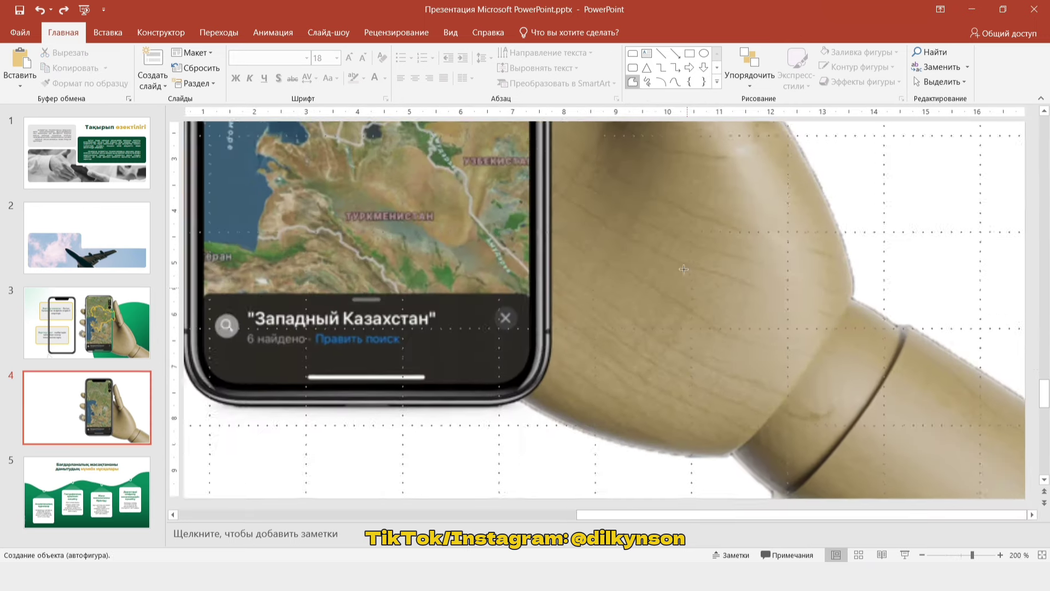
{"action": "scroll", "coordinate": [645, 284], "scroll_direction": "up", "scroll_amount": 3}
{"action": "key", "text": "super"}
{"action": "key", "text": "super"}
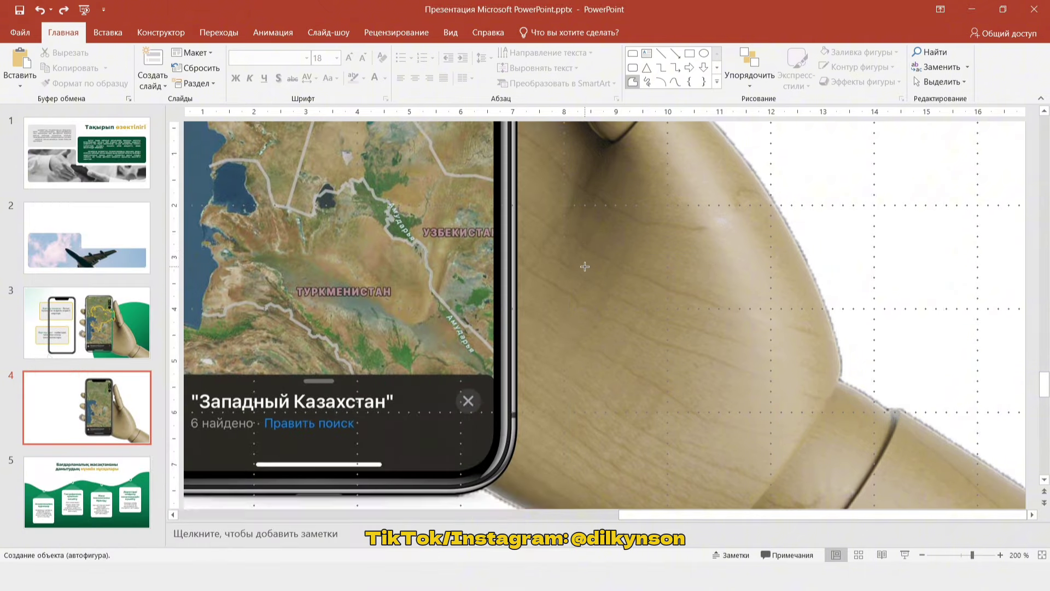
{"action": "scroll", "coordinate": [684, 262], "scroll_direction": "up", "scroll_amount": 3}
{"action": "scroll", "coordinate": [591, 268], "scroll_direction": "up", "scroll_amount": 3}
{"action": "scroll", "coordinate": [585, 267], "scroll_direction": "left", "scroll_amount": 3}
{"action": "scroll", "coordinate": [584, 267], "scroll_direction": "up", "scroll_amount": 2}
{"action": "scroll", "coordinate": [584, 267], "scroll_direction": "up", "scroll_amount": 2}
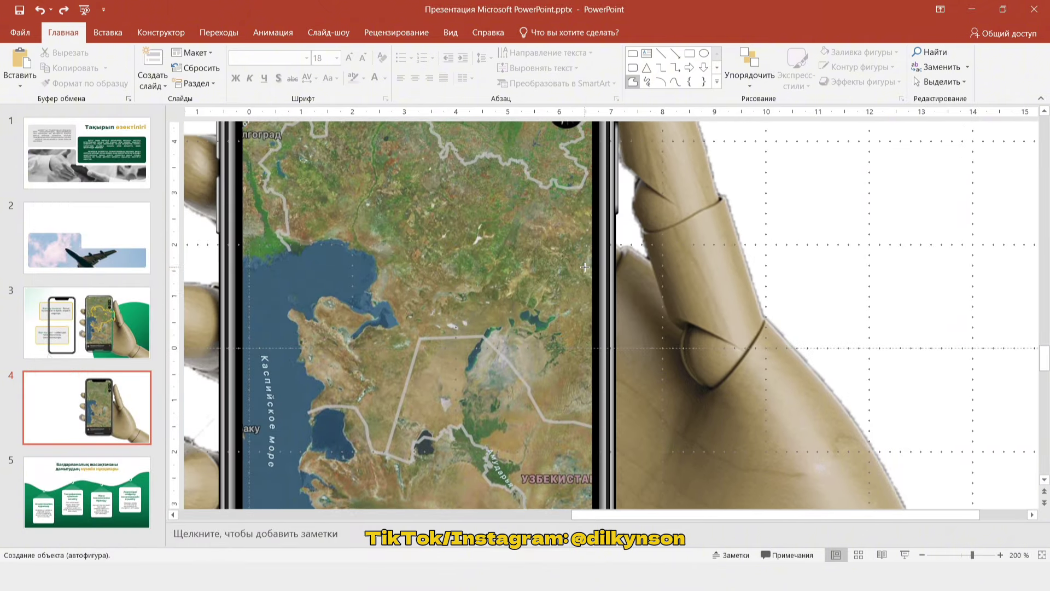
{"action": "scroll", "coordinate": [585, 267], "scroll_direction": "up", "scroll_amount": 2}
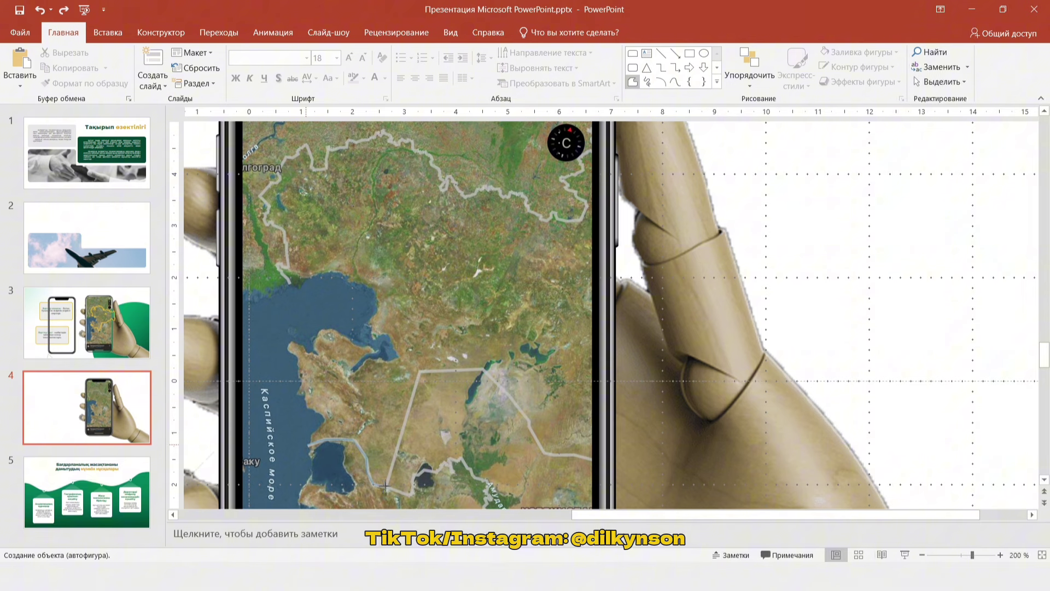
{"action": "left_click", "coordinate": [418, 371]}
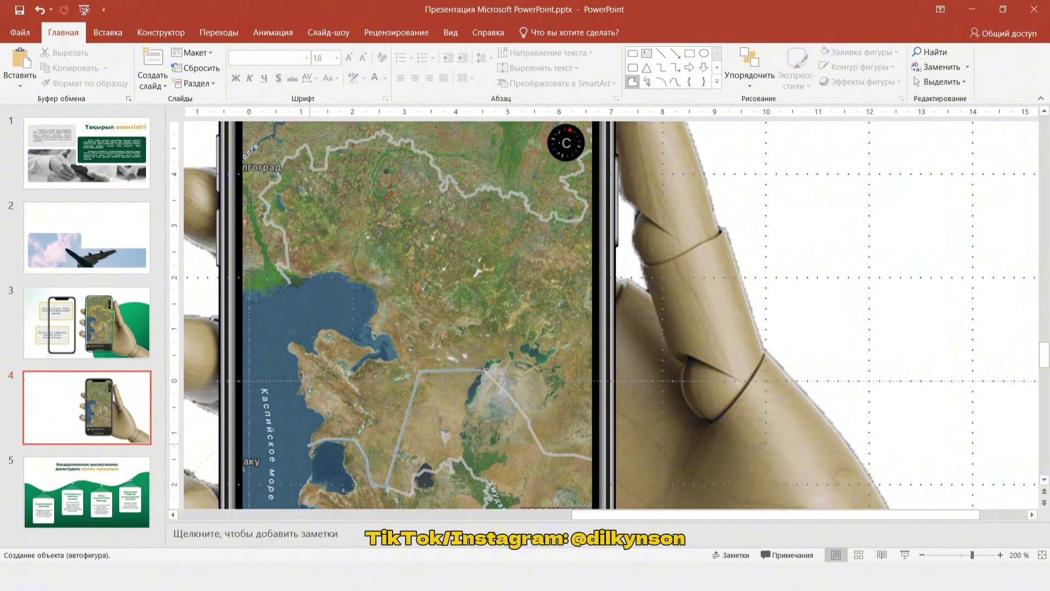
{"action": "left_click", "coordinate": [597, 198]}
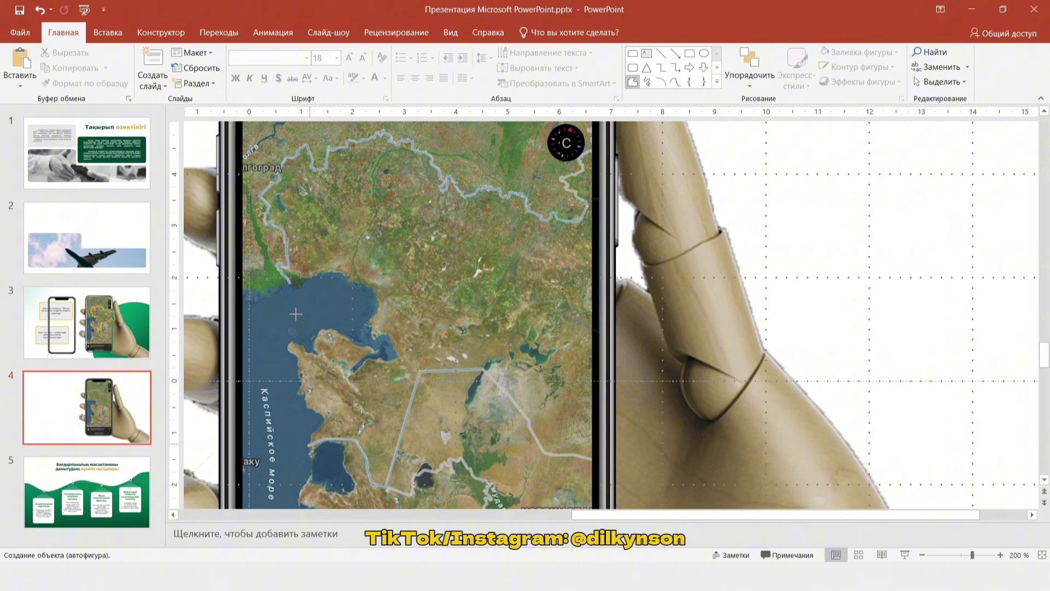
{"action": "key", "text": "Return"}
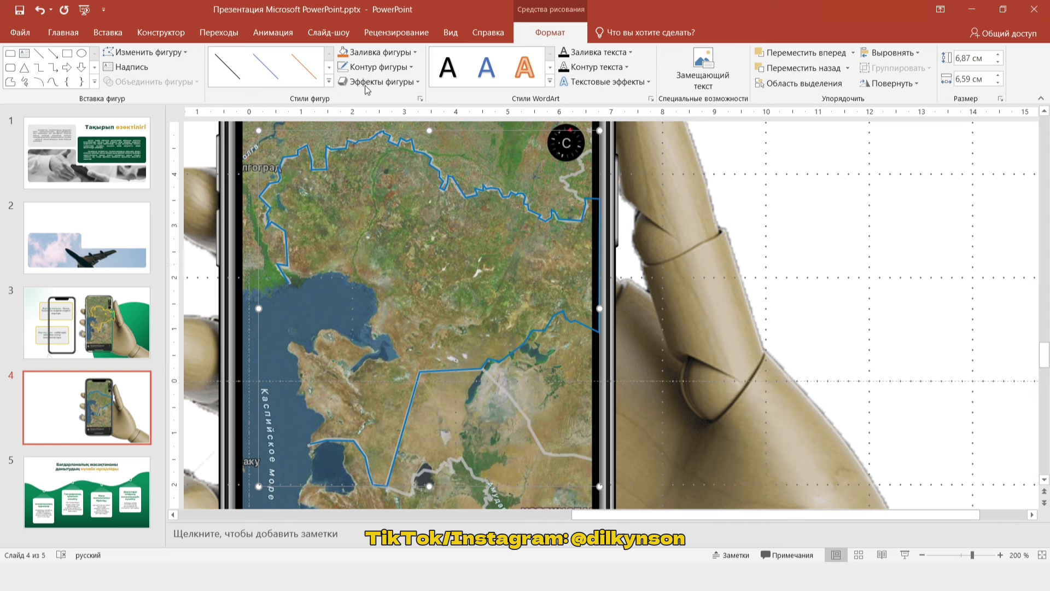
- Set the traced border's outline to gold-yellow with a heavier line weight
{"action": "left_click", "coordinate": [370, 66]}
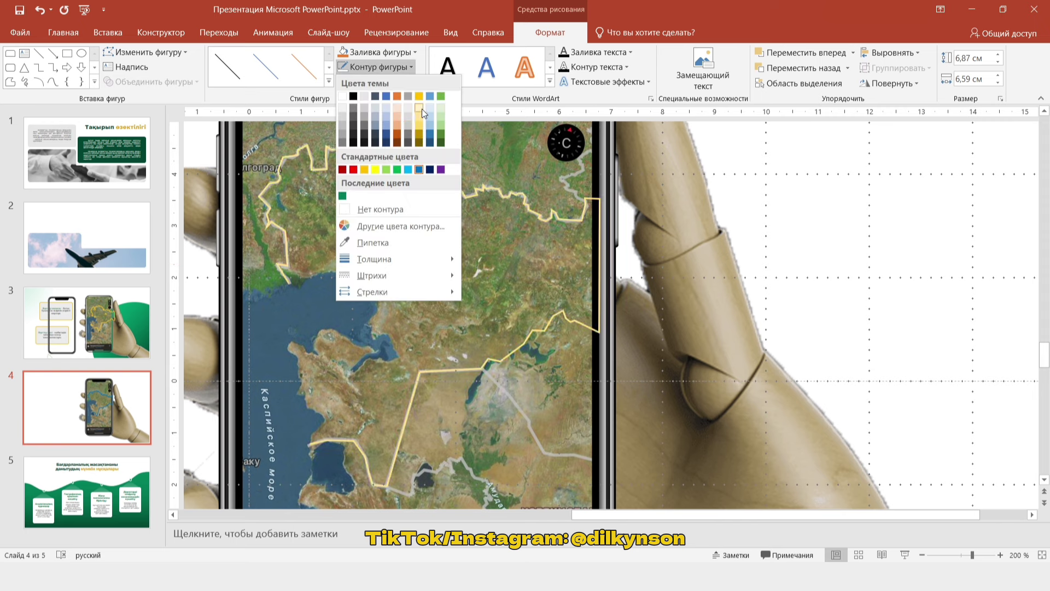
{"action": "left_click", "coordinate": [422, 94]}
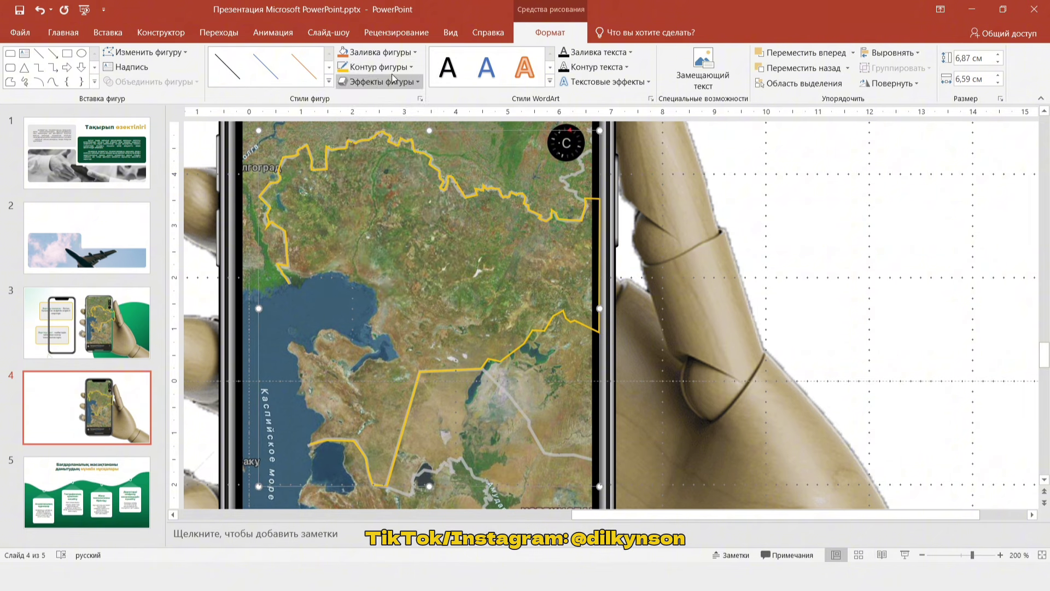
{"action": "left_click", "coordinate": [394, 68]}
{"action": "mouse_move", "coordinate": [374, 258]}
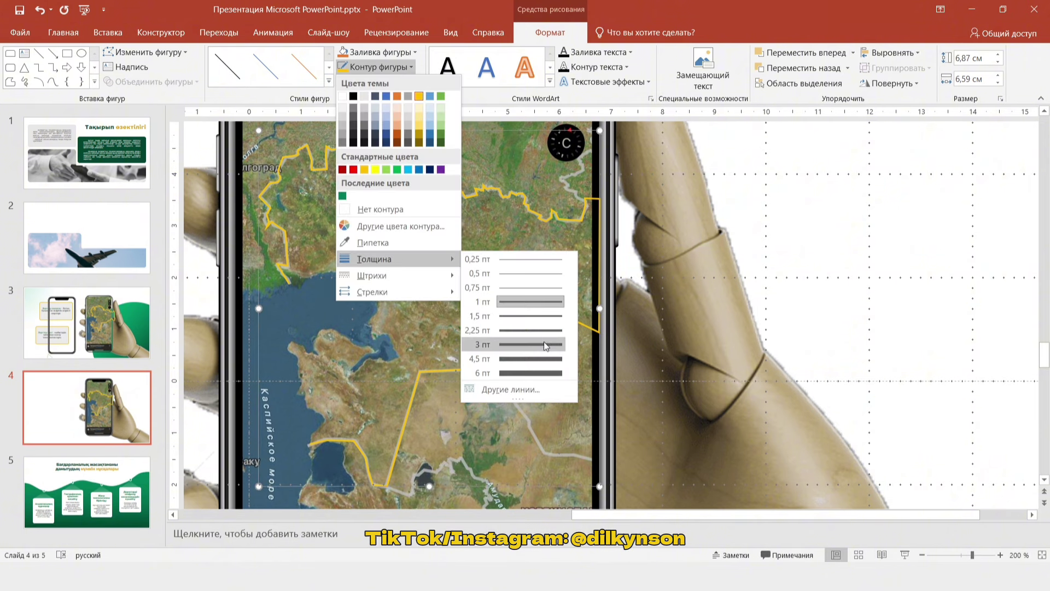
{"action": "left_click", "coordinate": [531, 316]}
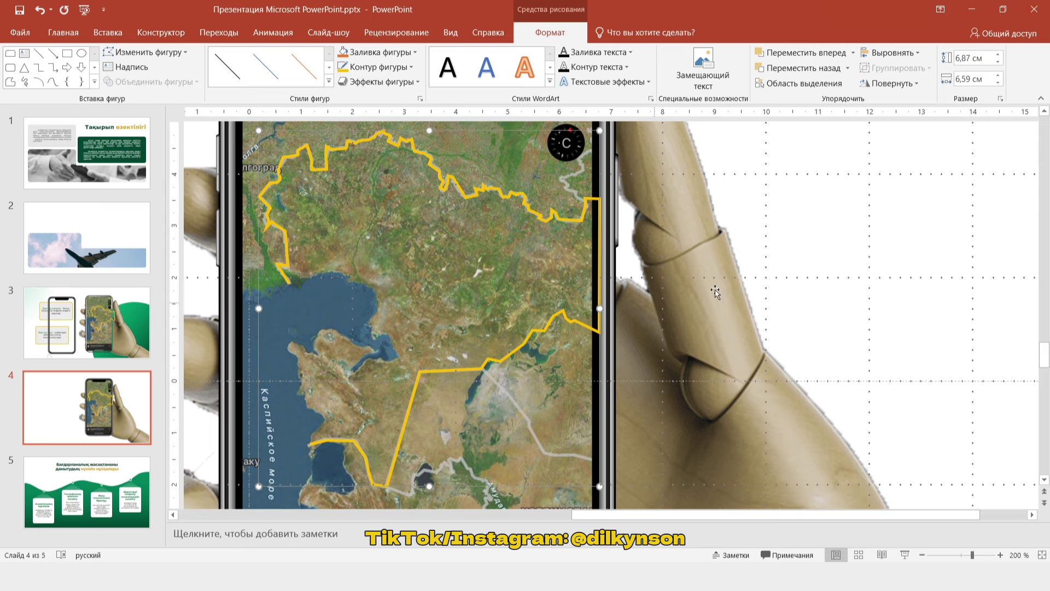
{"action": "scroll", "coordinate": [677, 278], "scroll_direction": "down", "scroll_amount": 5}
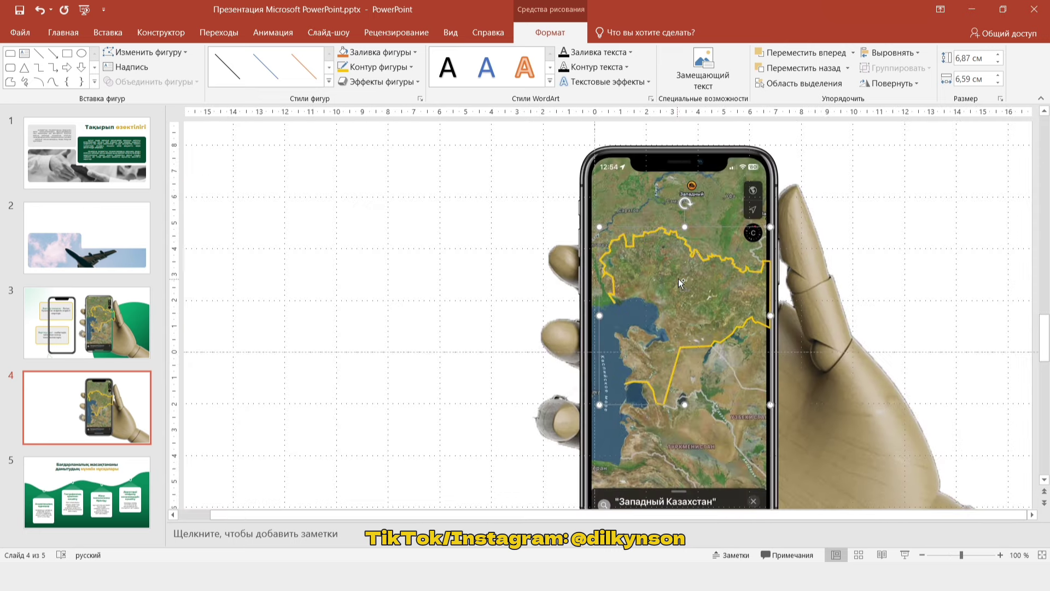
- Bring the phone and hand picture forward above the map outline
{"action": "scroll", "coordinate": [689, 244], "scroll_direction": "up", "scroll_amount": 2}
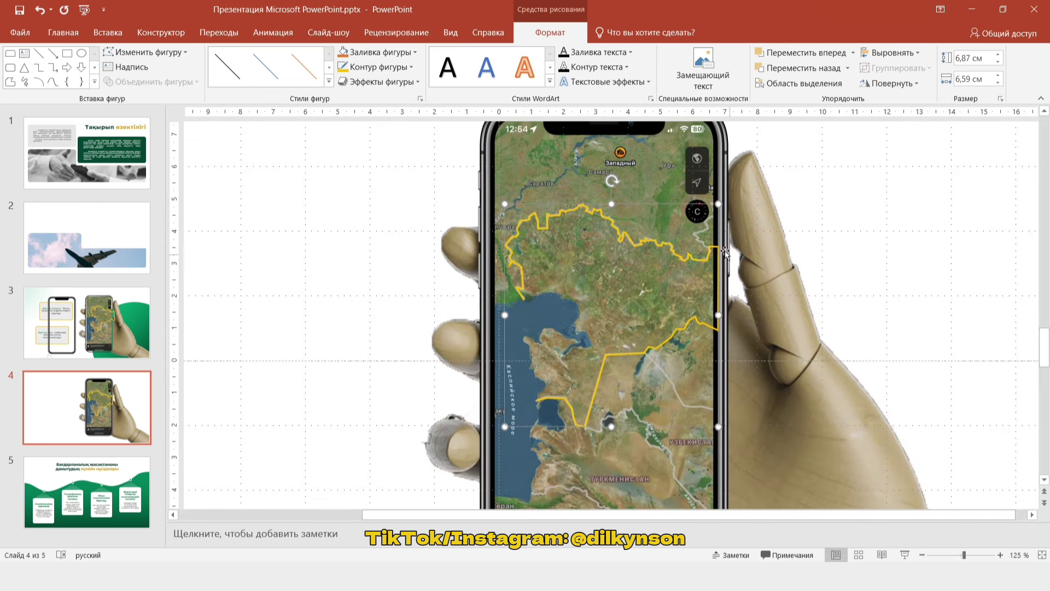
{"action": "scroll", "coordinate": [648, 229], "scroll_direction": "down", "scroll_amount": 2}
{"action": "left_click", "coordinate": [651, 158]}
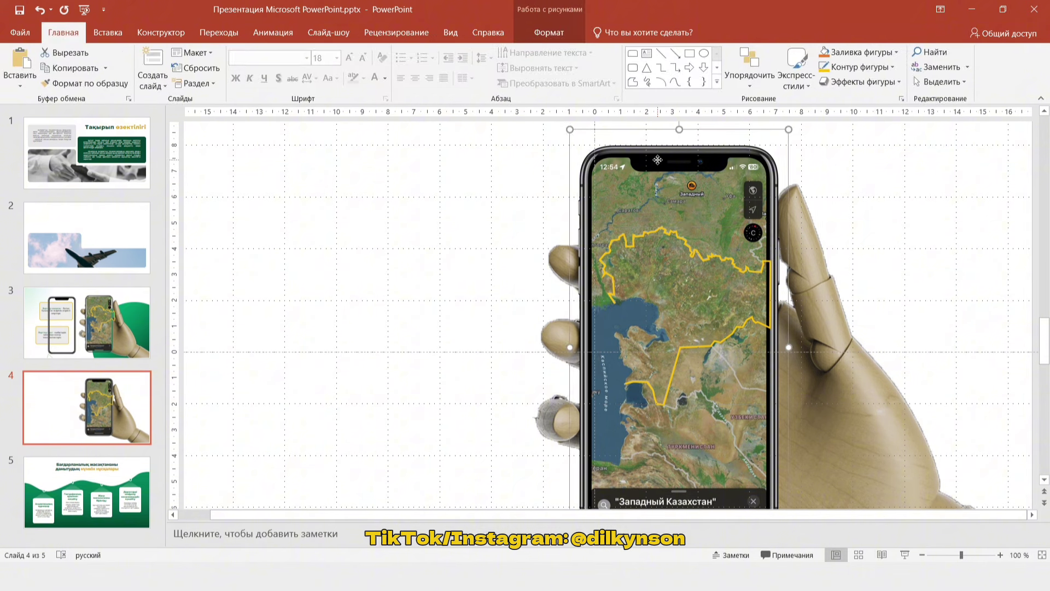
{"action": "right_click", "coordinate": [657, 160]}
{"action": "left_click", "coordinate": [717, 274]}
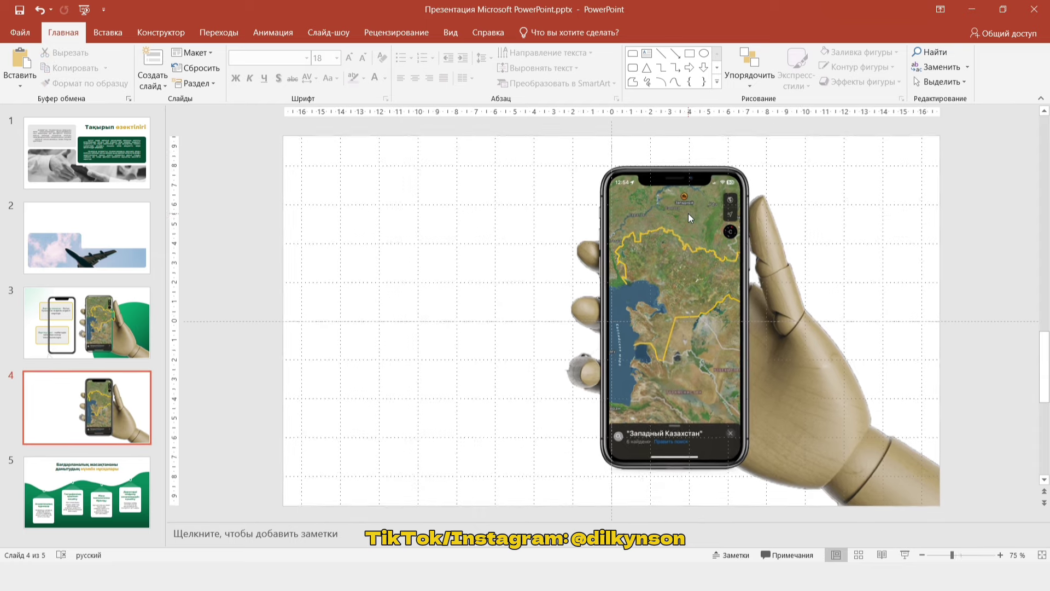
- Paste a copy of the phone frame and line it up over the phone
{"action": "scroll", "coordinate": [688, 215], "scroll_direction": "down", "scroll_amount": 2, "text": "ctrl"}
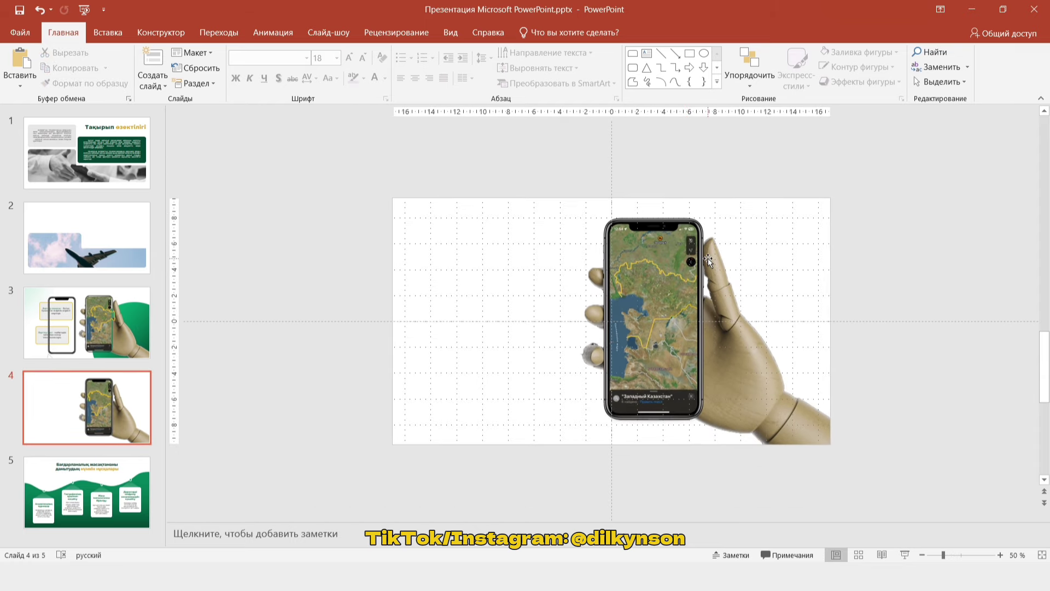
{"action": "key", "text": "ctrl+v"}
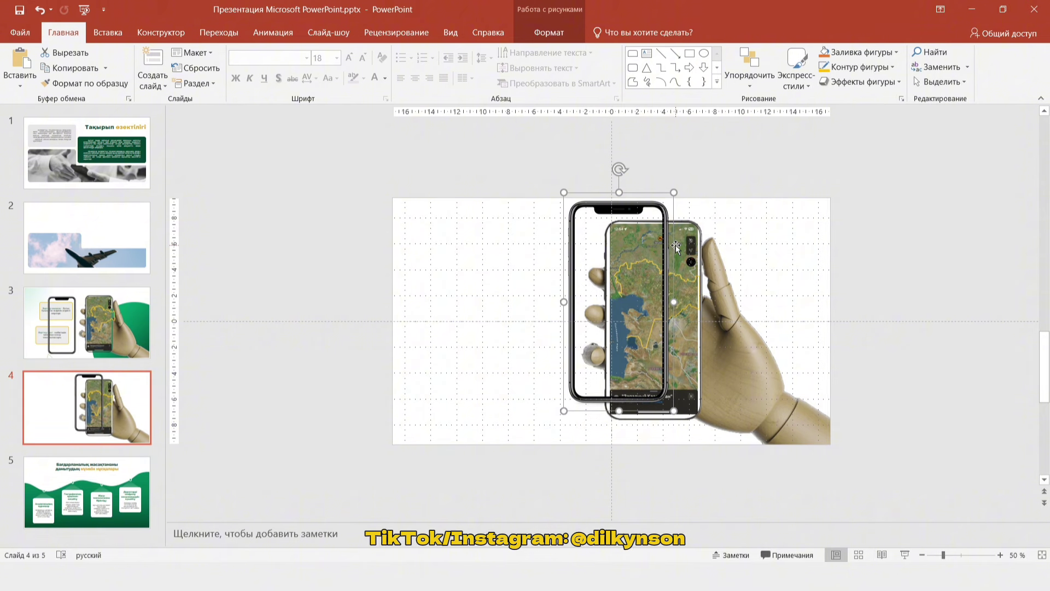
{"action": "left_click_drag", "start_coordinate": [673, 230], "coordinate": [708, 247]}
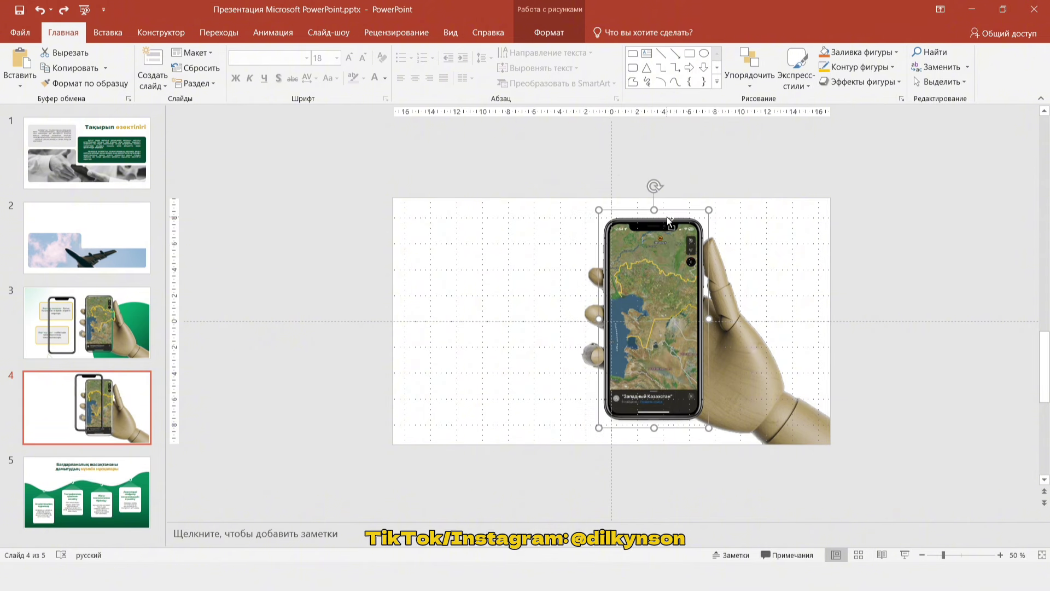
- Group the phone, hand, map and traced border into one object
{"action": "left_click_drag", "start_coordinate": [505, 159], "coordinate": [917, 509]}
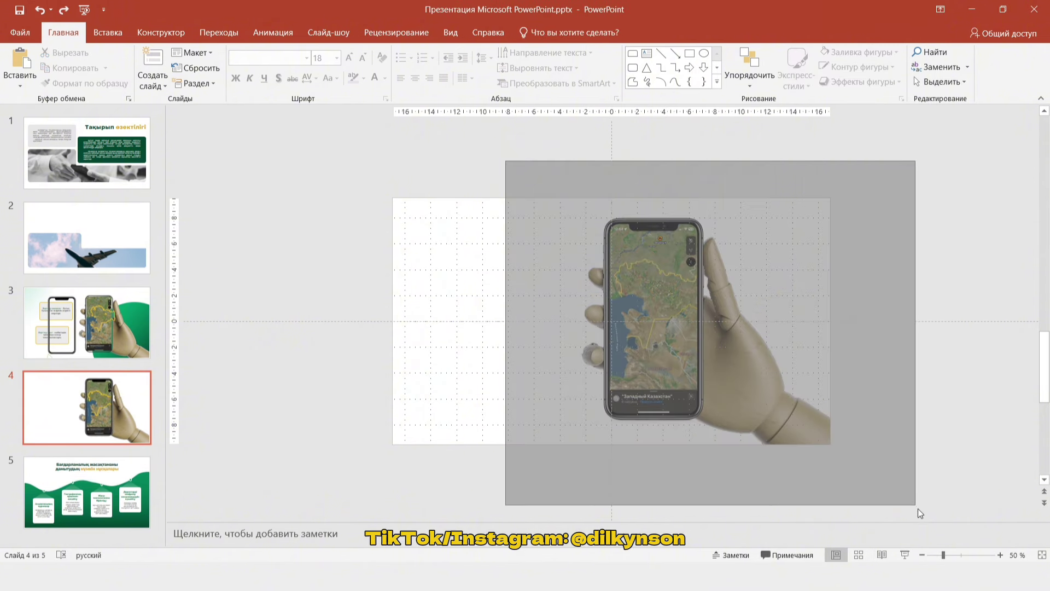
{"action": "key", "text": "ctrl+g"}
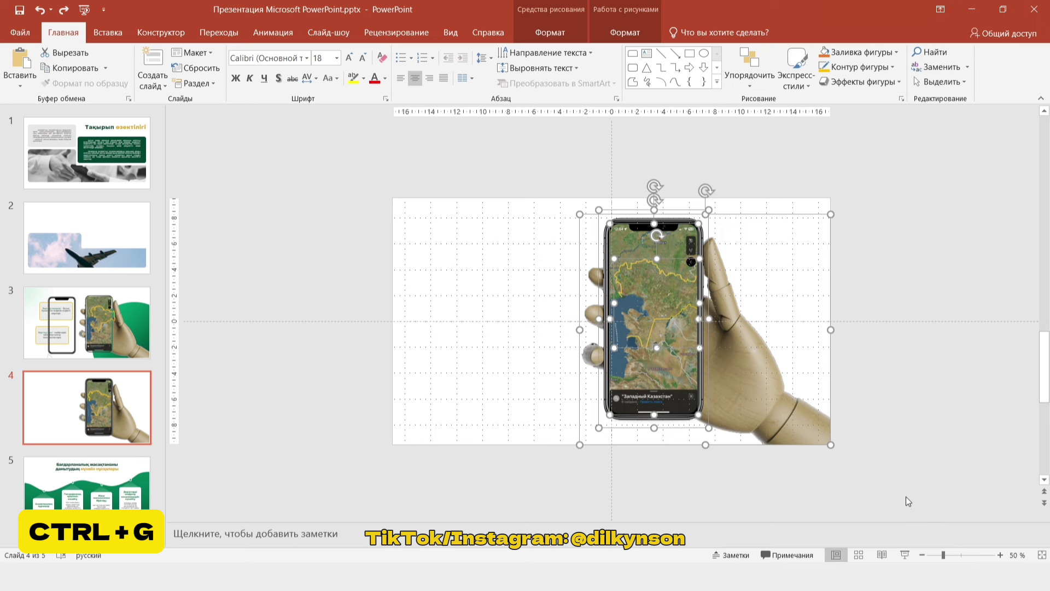
{"action": "key", "text": "ctrl+g"}
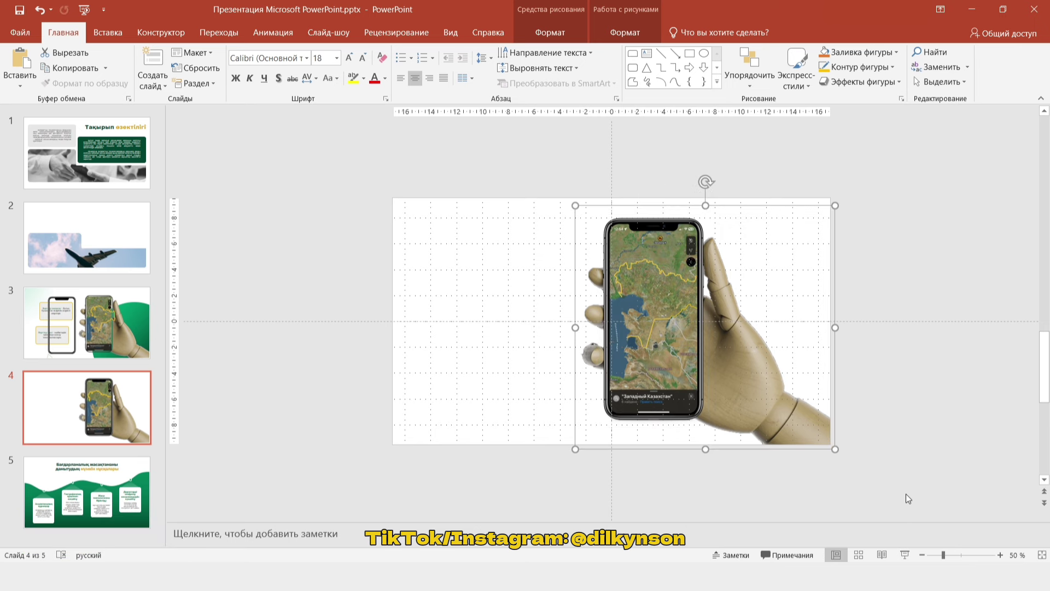
{"action": "key", "text": "ctrl+z"}
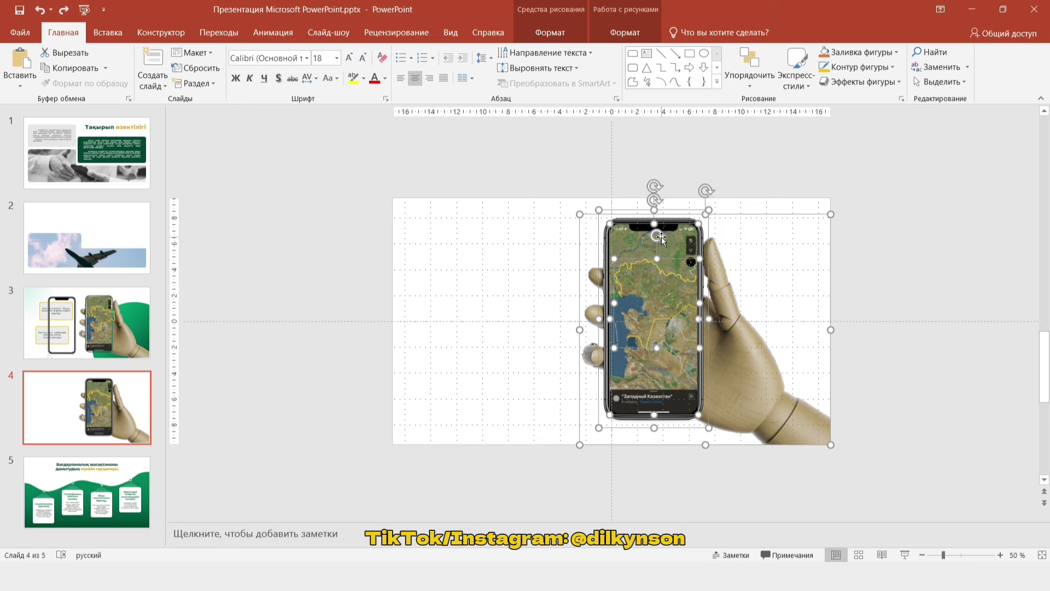
{"action": "right_click", "coordinate": [671, 259]}
{"action": "mouse_move", "coordinate": [718, 336]}
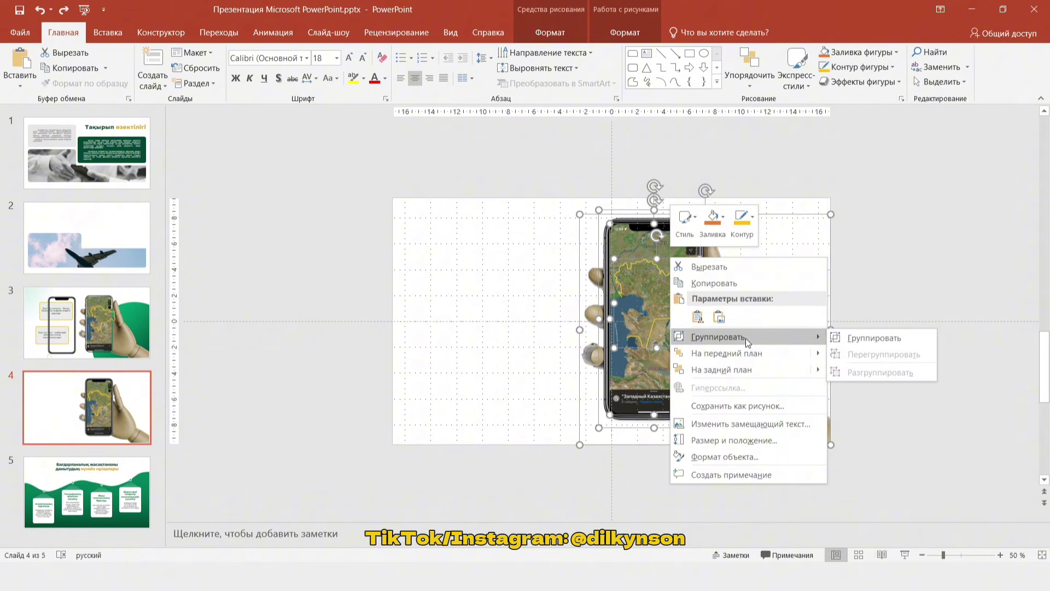
{"action": "left_click", "coordinate": [851, 338]}
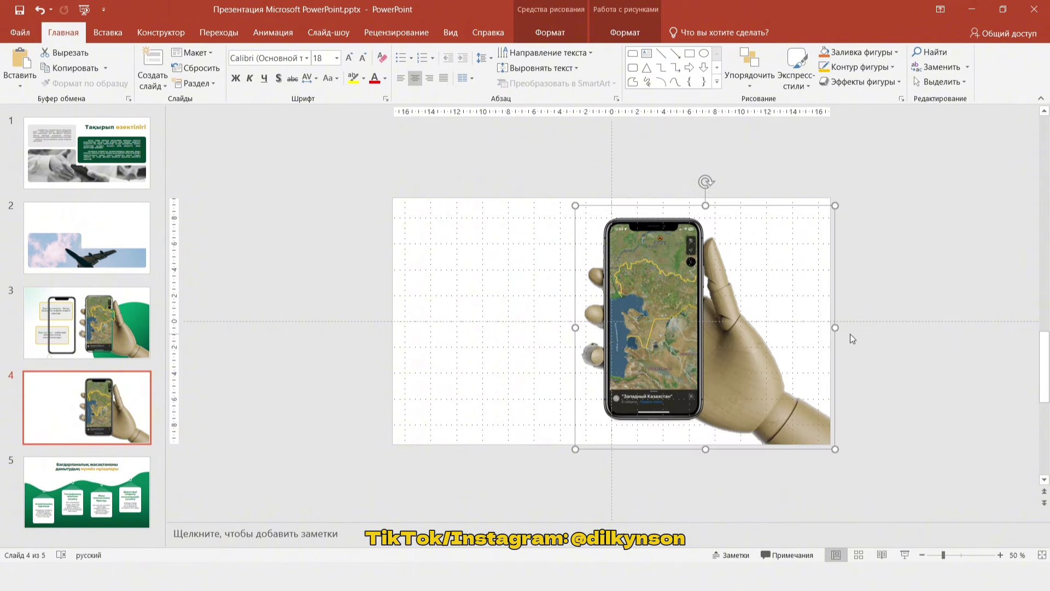
{"action": "scroll", "coordinate": [850, 334], "scroll_direction": "down", "scroll_amount": 1}
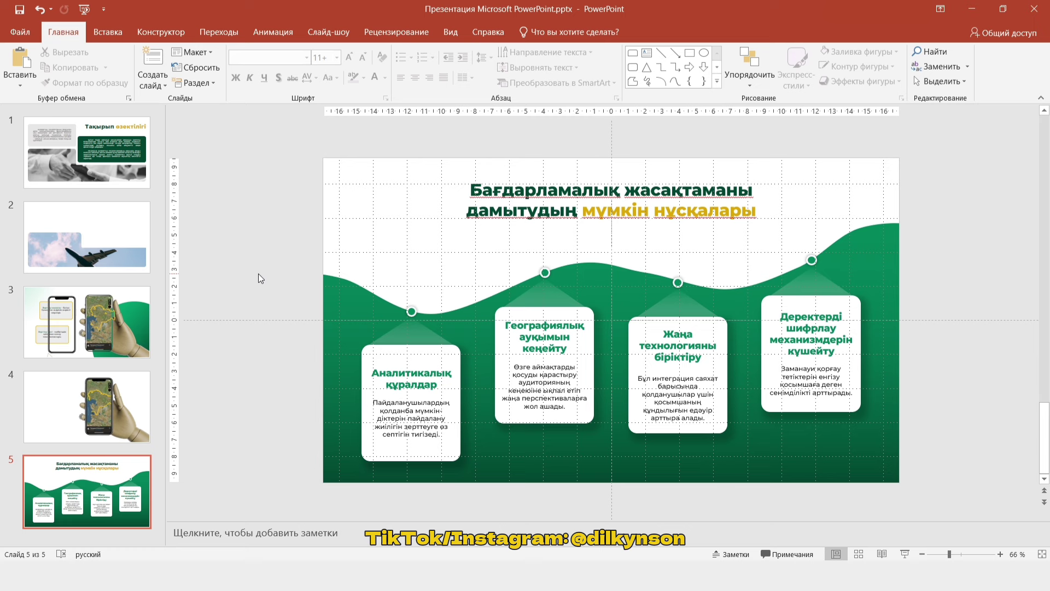
- Undo the accidental drag so the first card's light-cone triangle is back under its dot
{"action": "left_click_drag", "start_coordinate": [250, 253], "coordinate": [496, 518]}
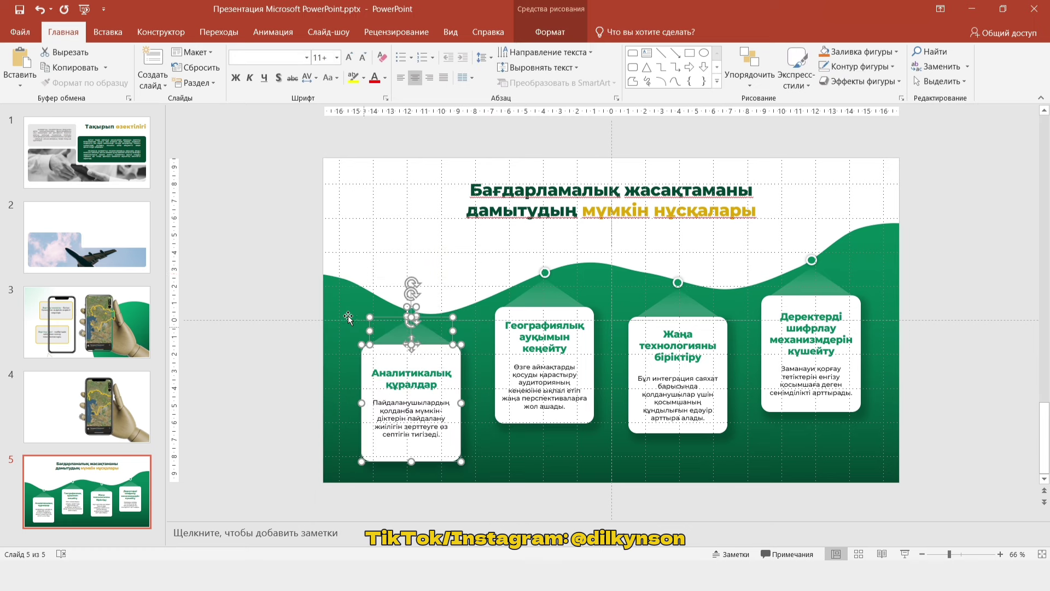
{"action": "left_click", "coordinate": [345, 314]}
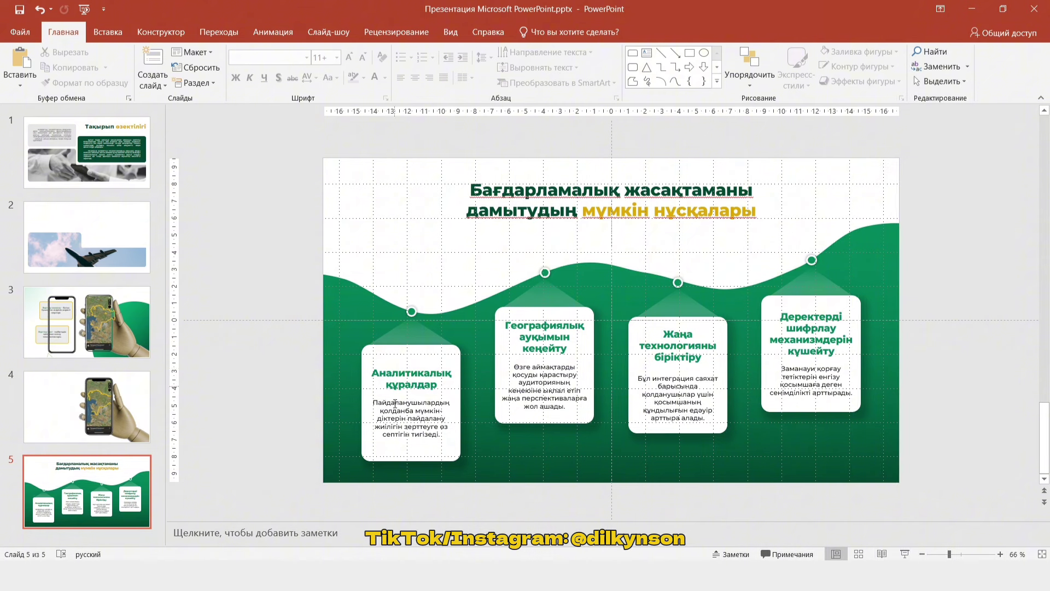
{"action": "left_click", "coordinate": [414, 335]}
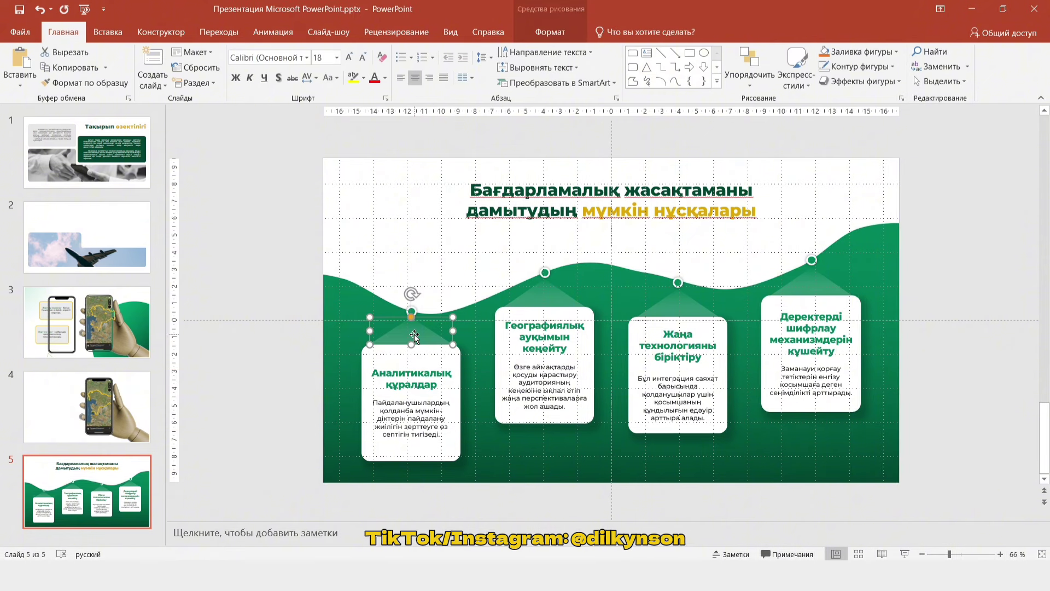
{"action": "left_click_drag", "start_coordinate": [417, 331], "coordinate": [291, 288]}
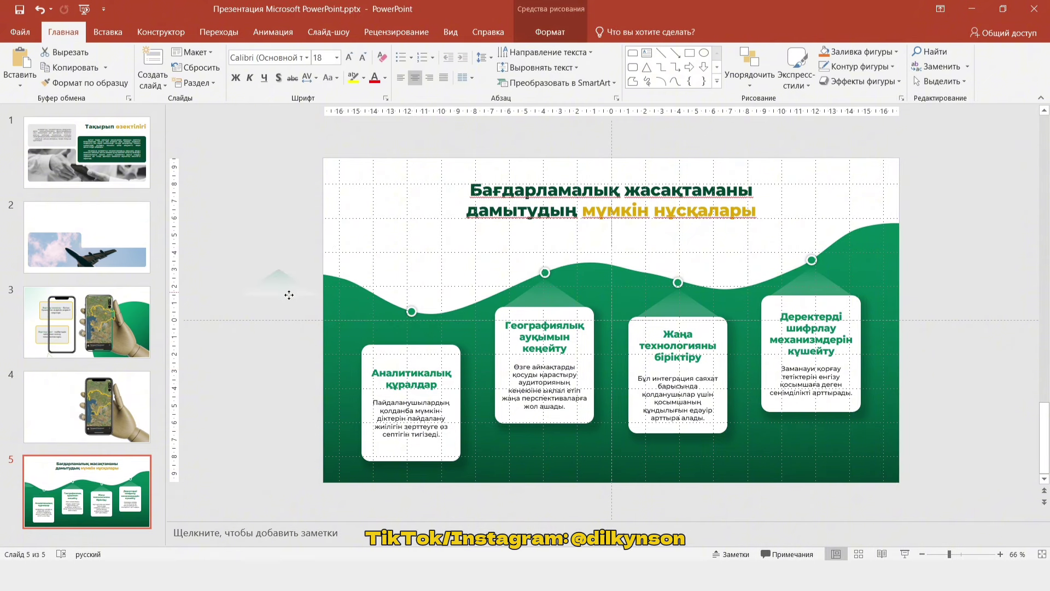
{"action": "key", "text": "ctrl+z"}
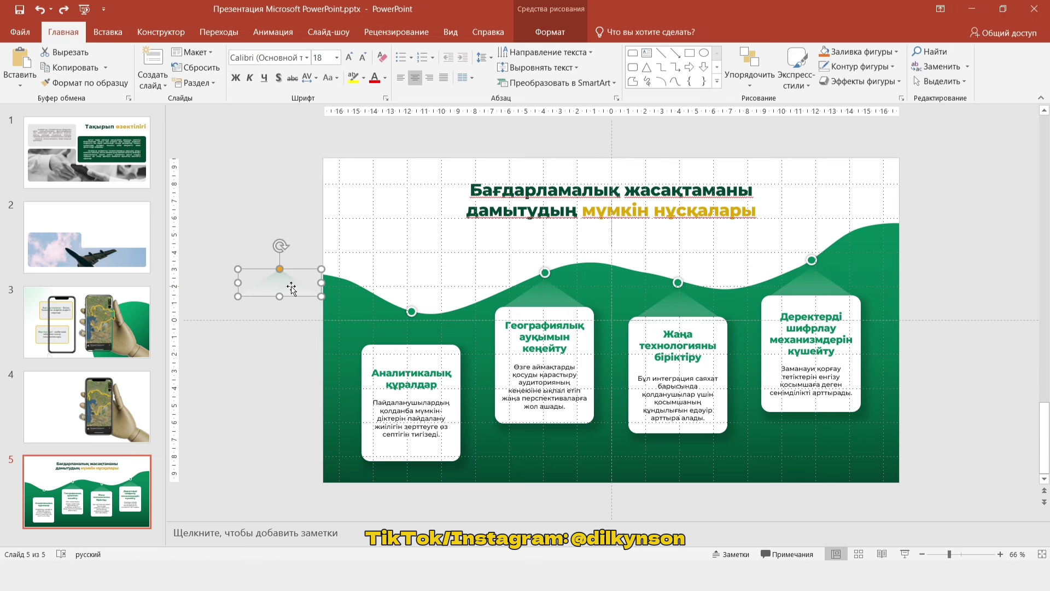
{"action": "key", "text": "ctrl+z"}
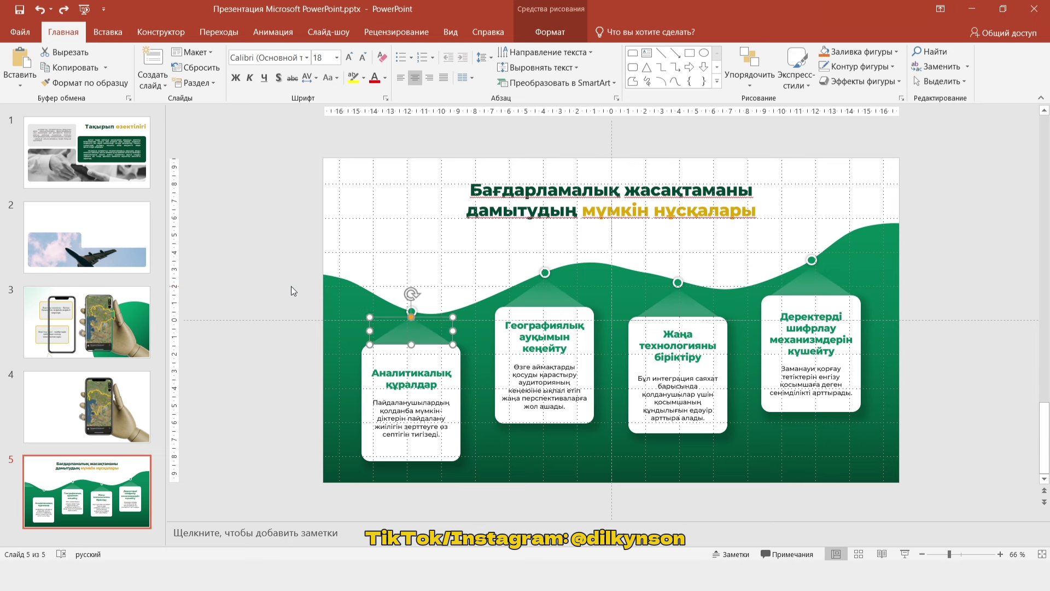
{"action": "left_click", "coordinate": [276, 263]}
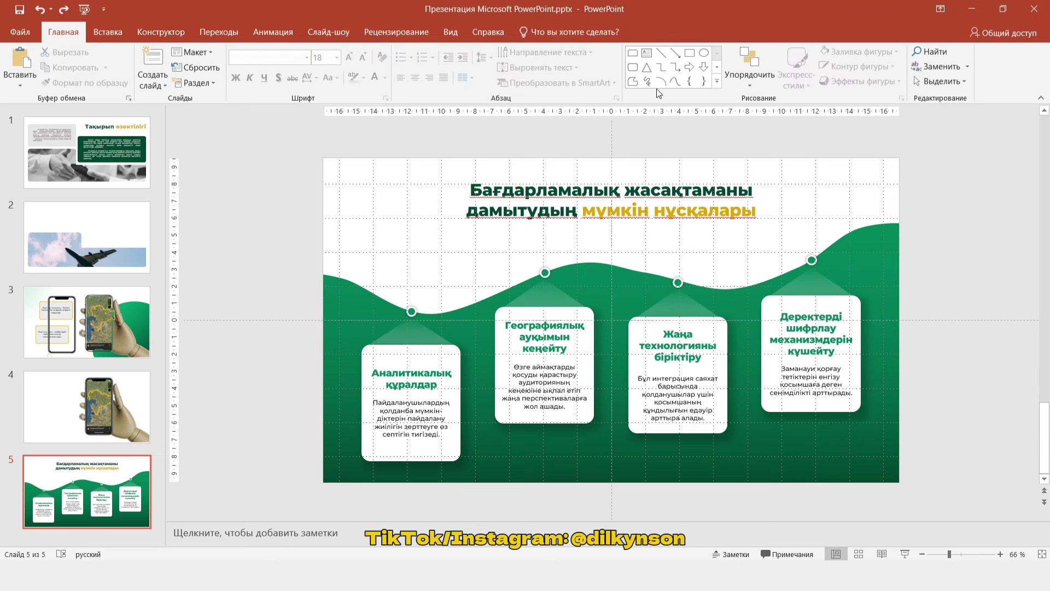
- Draw a triangle from the first dot down to the first card's top edge, card-wide
{"action": "left_click", "coordinate": [646, 66]}
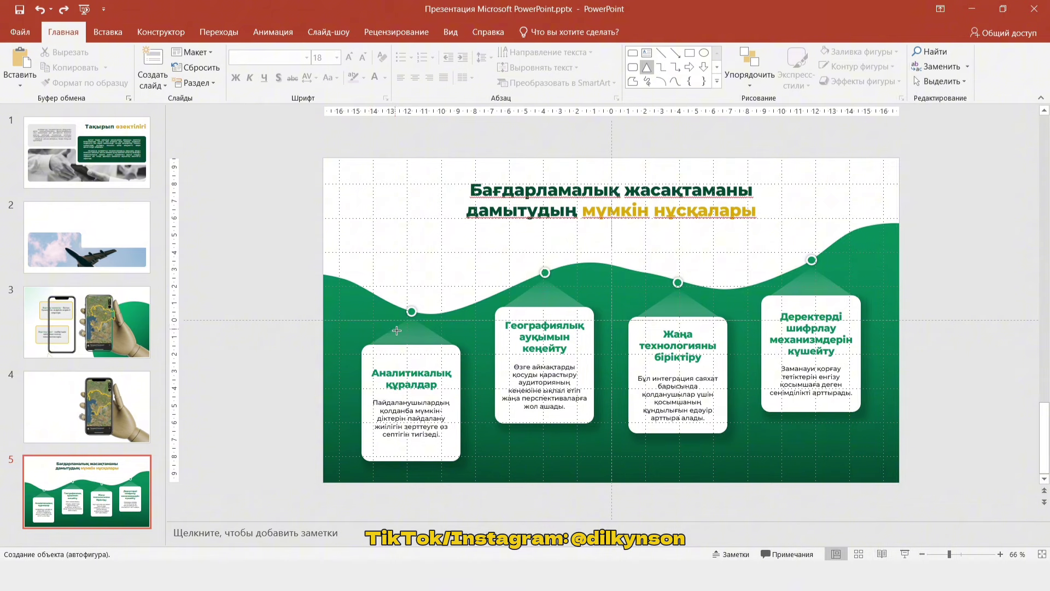
{"action": "left_click_drag", "start_coordinate": [392, 256], "coordinate": [453, 289]}
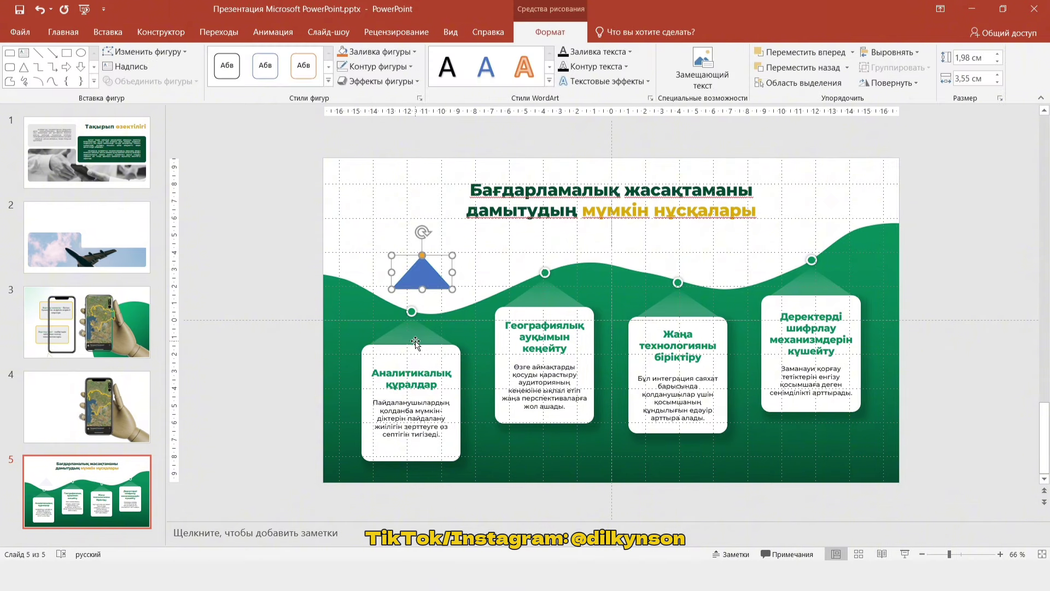
{"action": "left_click", "coordinate": [435, 331]}
{"action": "key", "text": "Escape"}
{"action": "scroll", "coordinate": [433, 331], "scroll_direction": "up", "scroll_amount": 1, "text": "ctrl"}
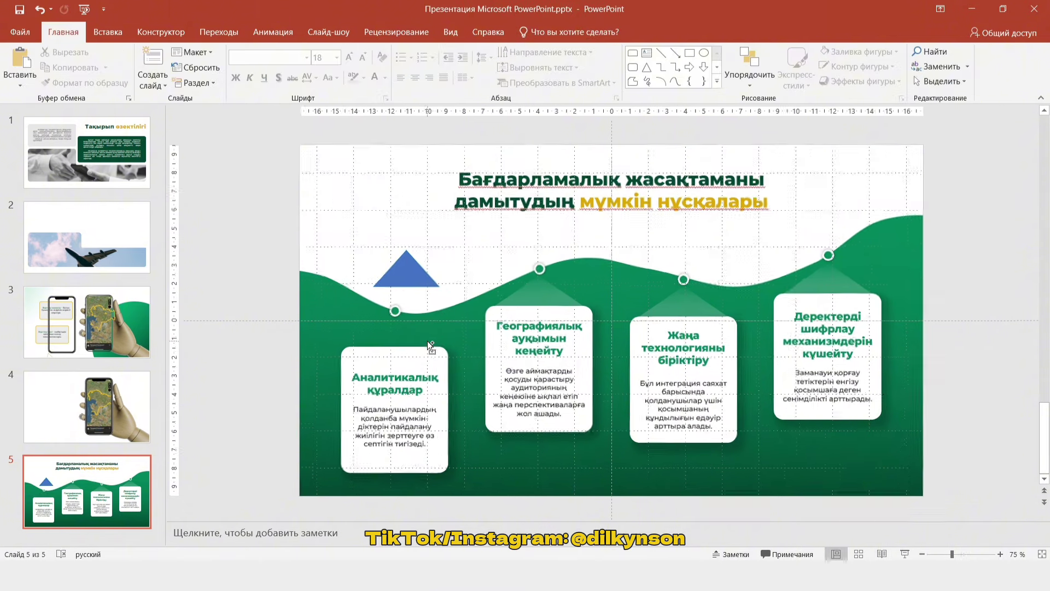
{"action": "scroll", "coordinate": [424, 328], "scroll_direction": "up", "scroll_amount": 1, "text": "ctrl"}
{"action": "scroll", "coordinate": [417, 323], "scroll_direction": "up", "scroll_amount": 2, "text": "ctrl"}
{"action": "scroll", "coordinate": [416, 324], "scroll_direction": "up", "scroll_amount": 2, "text": "ctrl"}
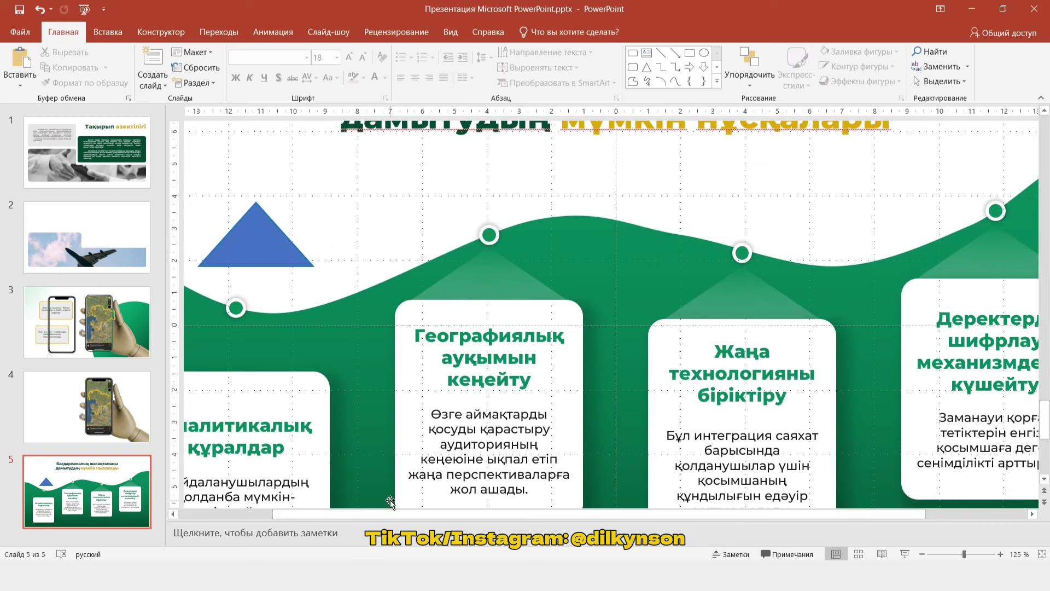
{"action": "scroll", "coordinate": [328, 234], "scroll_direction": "up", "scroll_amount": 2, "text": "ctrl"}
{"action": "mouse_move", "coordinate": [426, 246]}
{"action": "left_mouse_down"}
{"action": "mouse_move", "coordinate": [391, 352]}
{"action": "mouse_move", "coordinate": [433, 361]}
{"action": "left_mouse_up"}
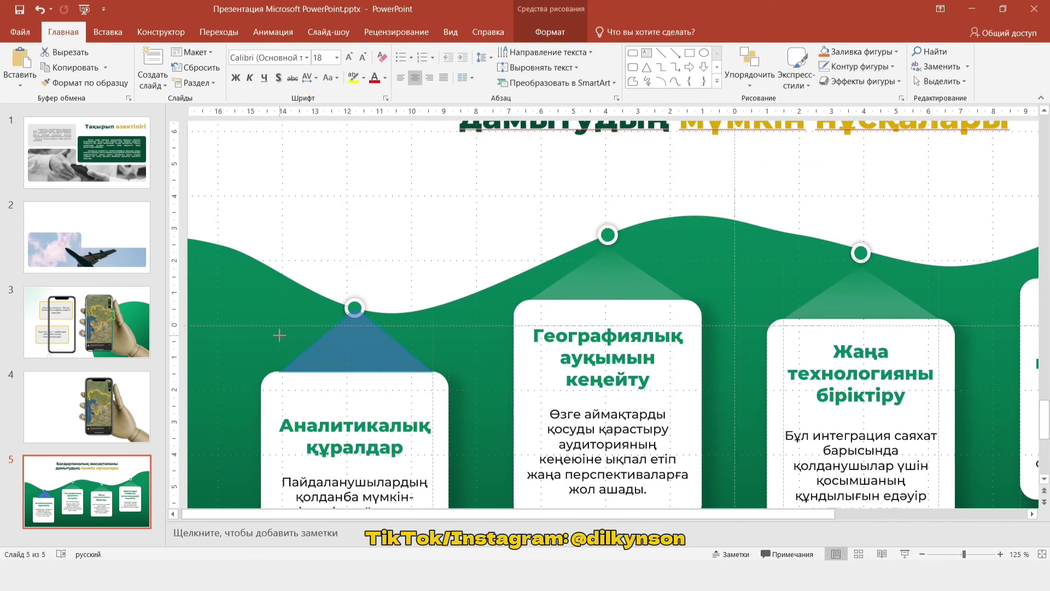
{"action": "left_click_drag", "start_coordinate": [294, 334], "coordinate": [278, 334]}
{"action": "left_click_drag", "start_coordinate": [357, 349], "coordinate": [337, 353]}
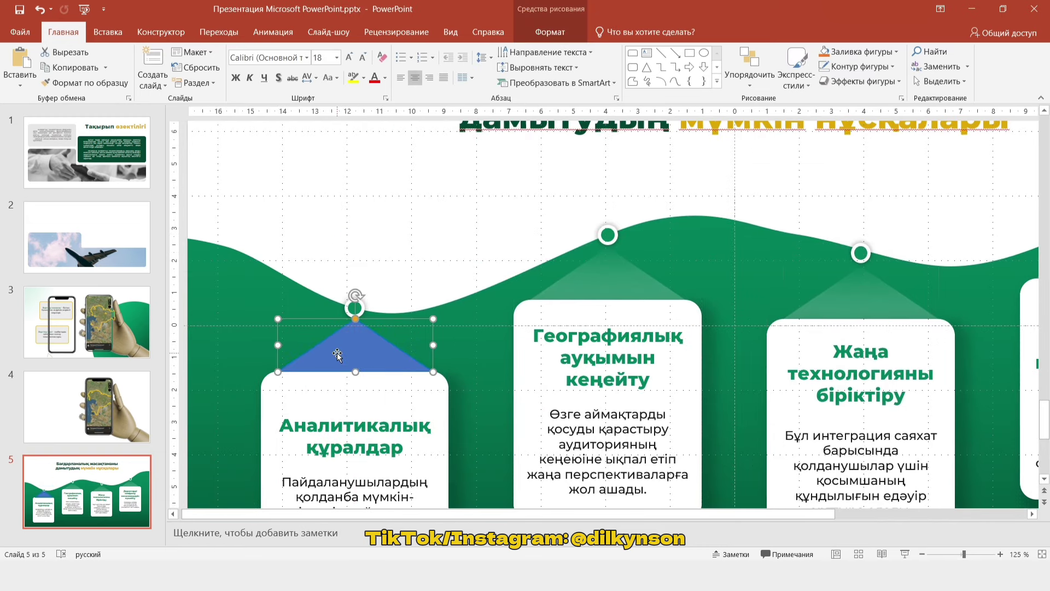
{"action": "left_click", "coordinate": [374, 237]}
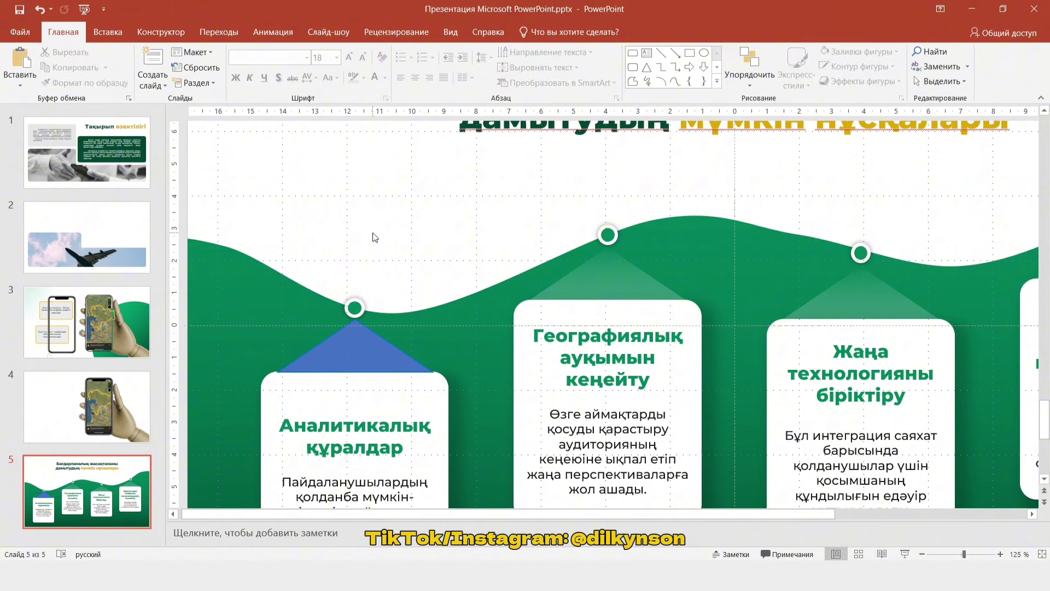
- Remove the blue triangle's outline with No Outline
{"action": "left_click", "coordinate": [363, 358]}
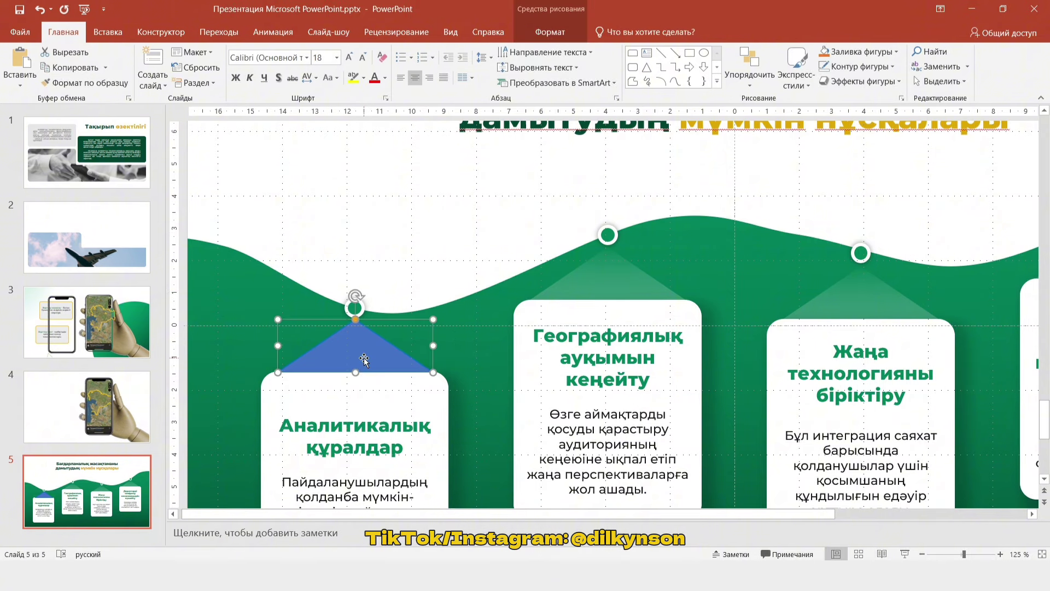
{"action": "left_click", "coordinate": [550, 32]}
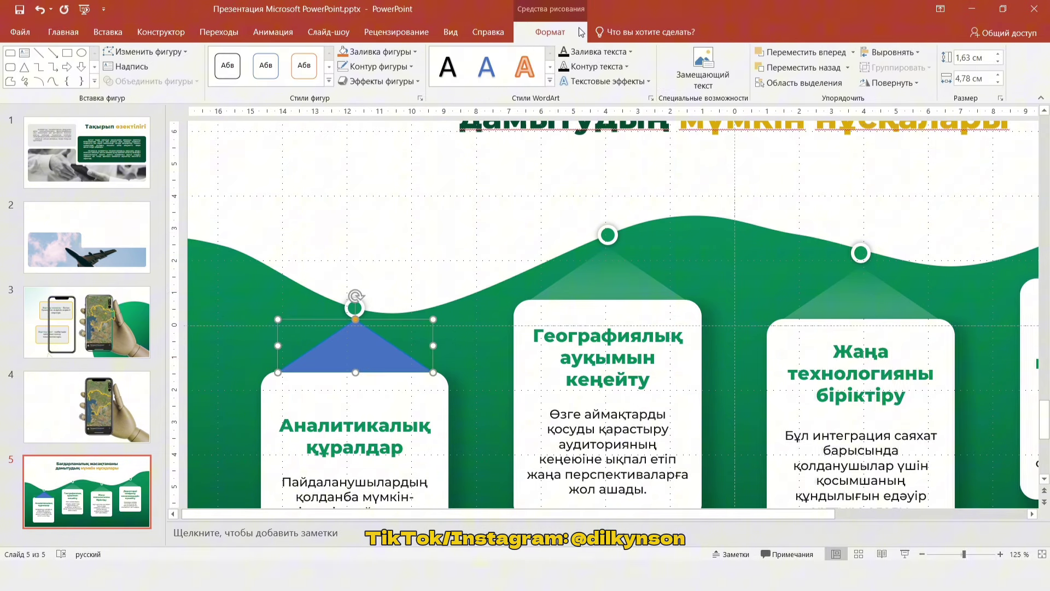
{"action": "left_click", "coordinate": [378, 66]}
{"action": "left_click", "coordinate": [385, 208]}
- Give the triangle a two-stop gradient fill, eyedropping the slide's green for the right stop
{"action": "right_click", "coordinate": [355, 342]}
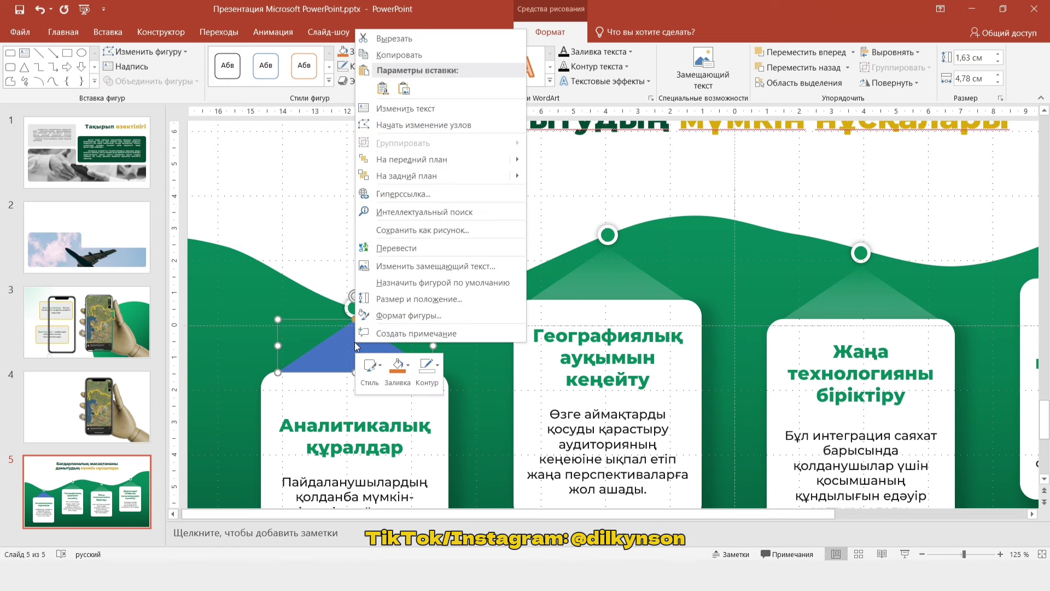
{"action": "left_click", "coordinate": [382, 313]}
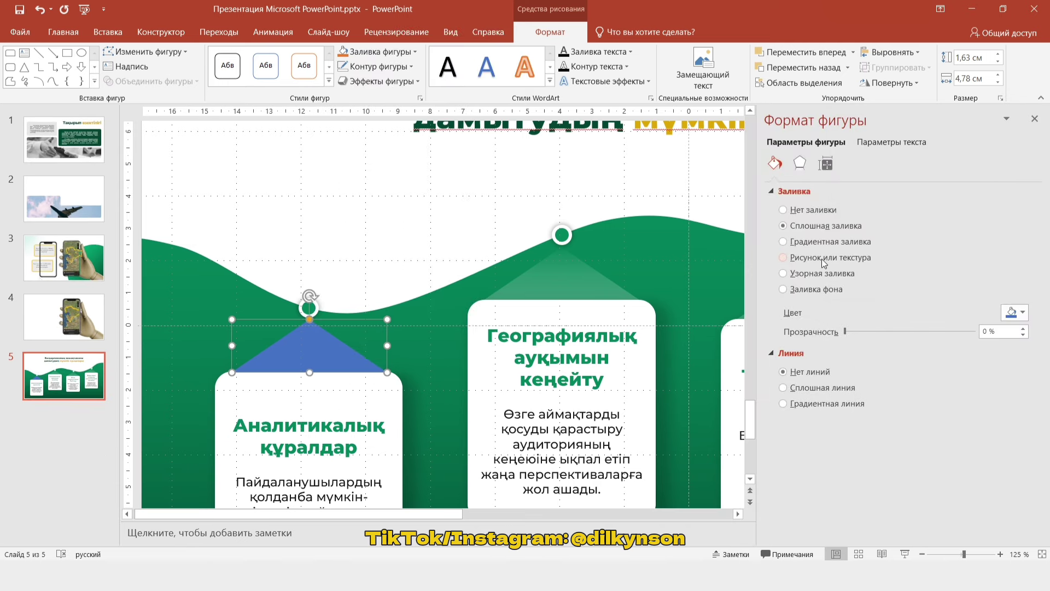
{"action": "left_click", "coordinate": [819, 248]}
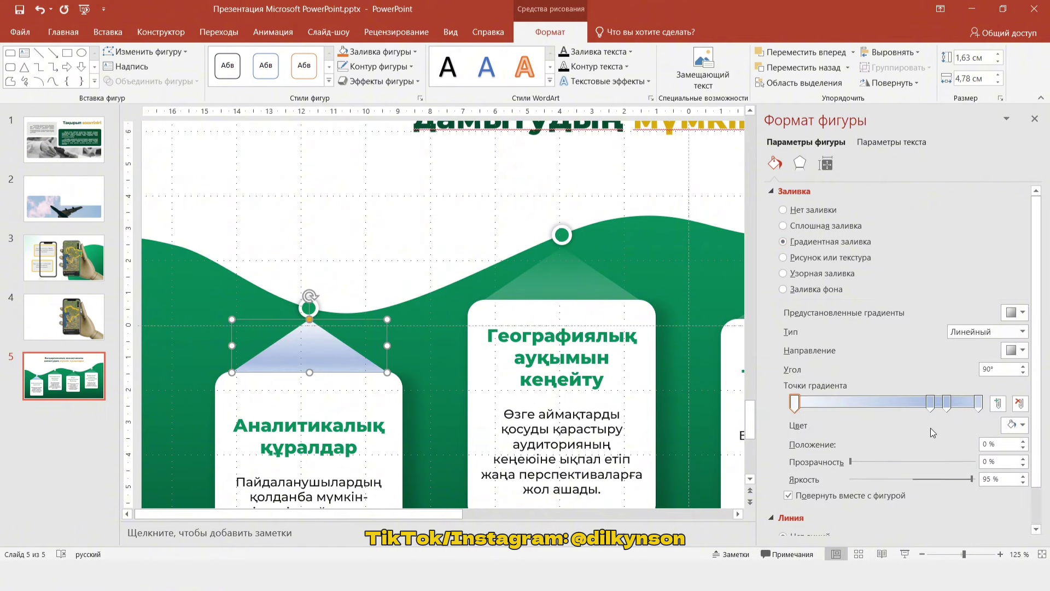
{"action": "mouse_move", "coordinate": [932, 403]}
{"action": "left_mouse_down"}
{"action": "mouse_move", "coordinate": [932, 429]}
{"action": "mouse_move", "coordinate": [947, 429]}
{"action": "left_mouse_up"}
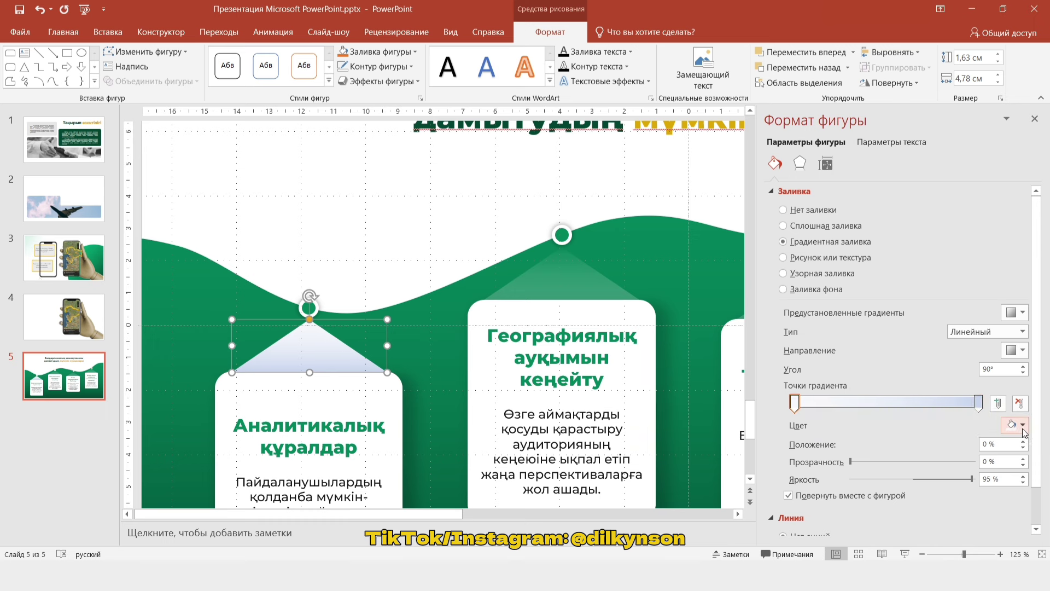
{"action": "left_click", "coordinate": [1016, 426]}
{"action": "left_click", "coordinate": [945, 283]}
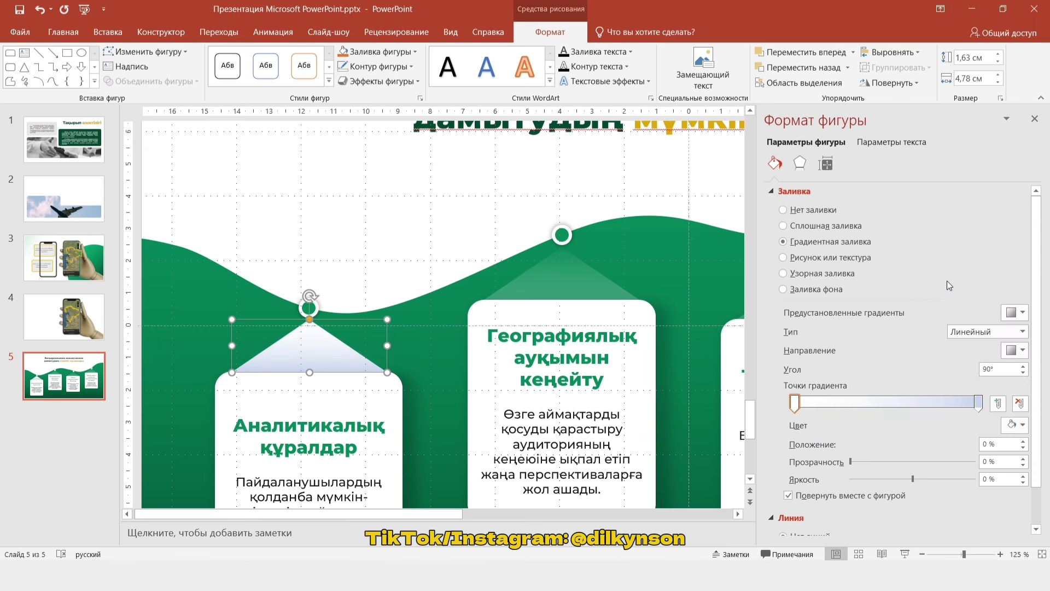
{"action": "left_click", "coordinate": [978, 403]}
{"action": "left_click", "coordinate": [1016, 426]}
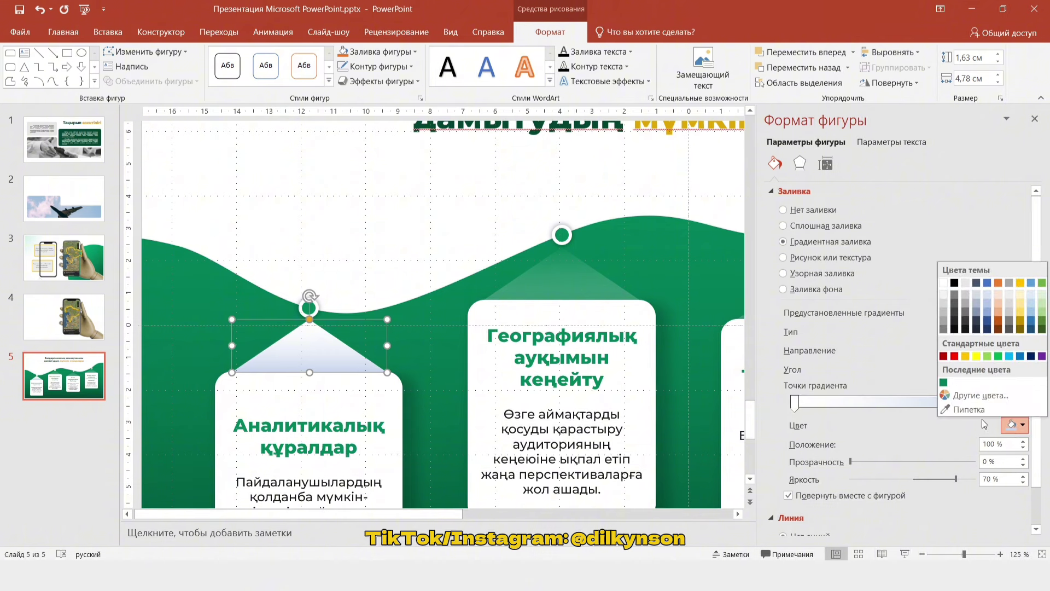
{"action": "left_click", "coordinate": [962, 409]}
{"action": "left_click", "coordinate": [664, 244]}
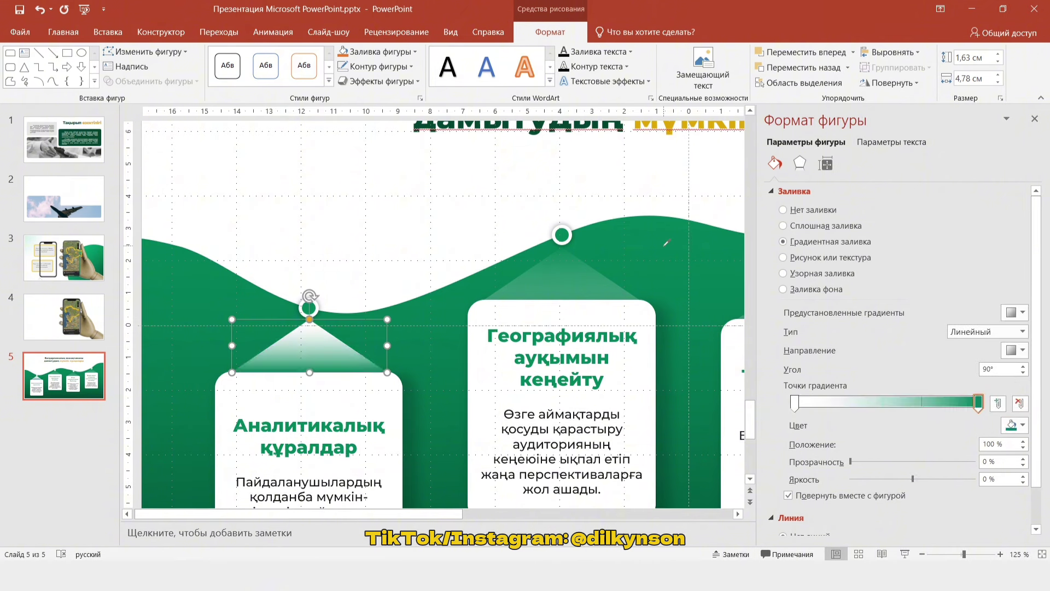
- Set both gradient stops to 80% transparency
{"action": "left_click", "coordinate": [794, 403]}
{"action": "left_click_drag", "start_coordinate": [851, 462], "coordinate": [951, 481]}
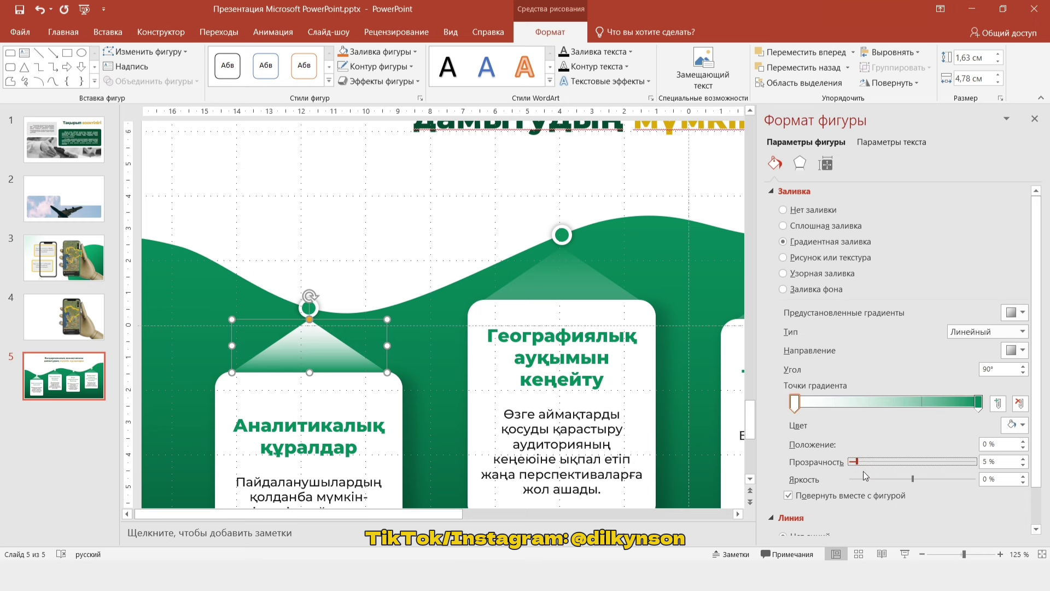
{"action": "left_click", "coordinate": [978, 403]}
{"action": "left_click_drag", "start_coordinate": [850, 462], "coordinate": [954, 477]}
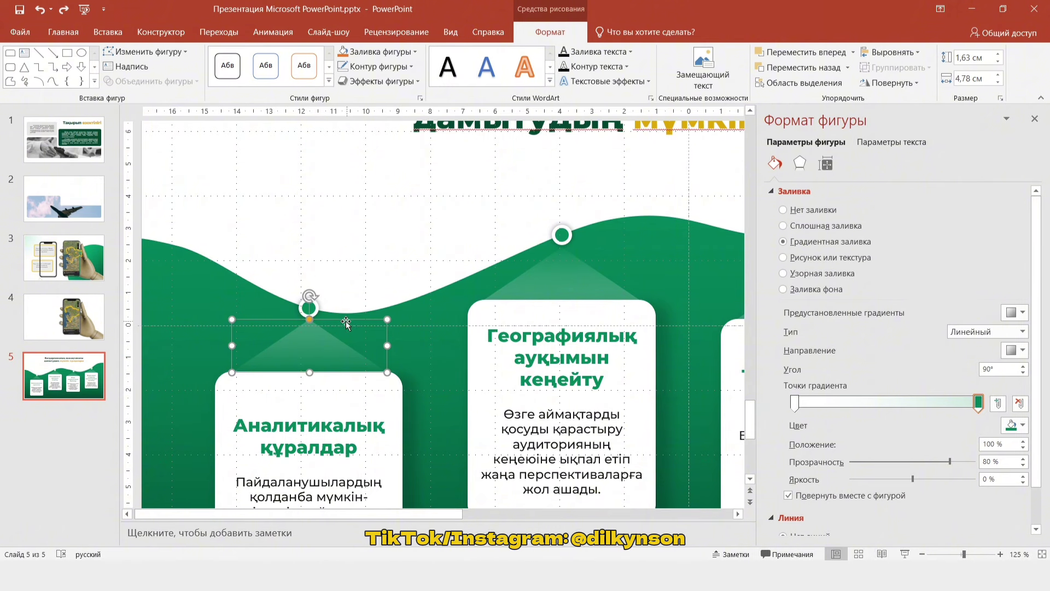
{"action": "left_click", "coordinate": [309, 308]}
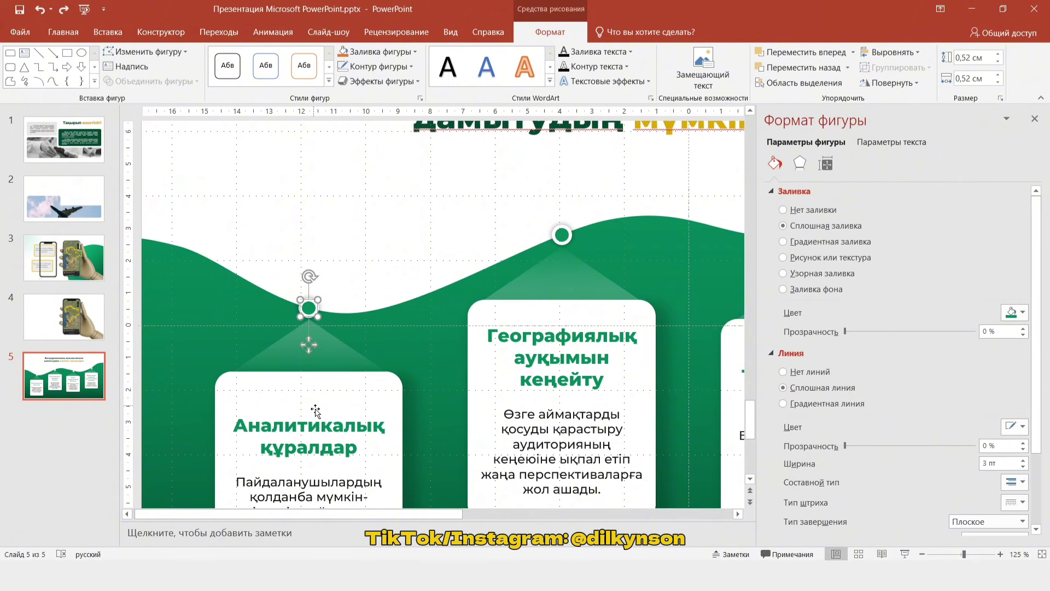
- Flip the light-cone triangle's green gradient direction preset to a 270° angle, then deselect it
{"action": "left_click", "coordinate": [332, 359]}
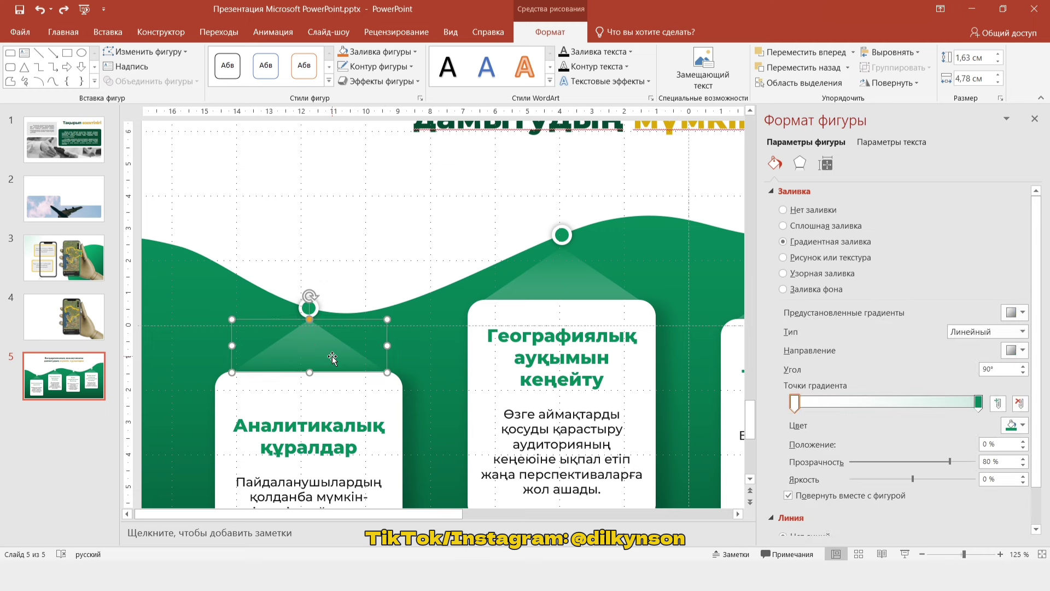
{"action": "scroll", "coordinate": [320, 363], "scroll_direction": "up", "scroll_amount": 5}
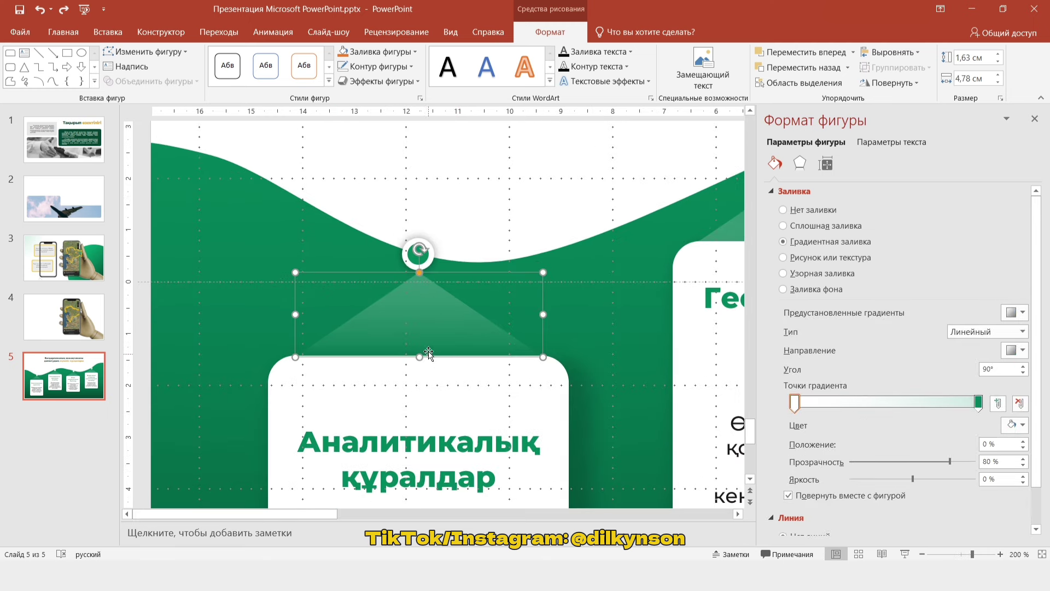
{"action": "left_click", "coordinate": [1020, 349]}
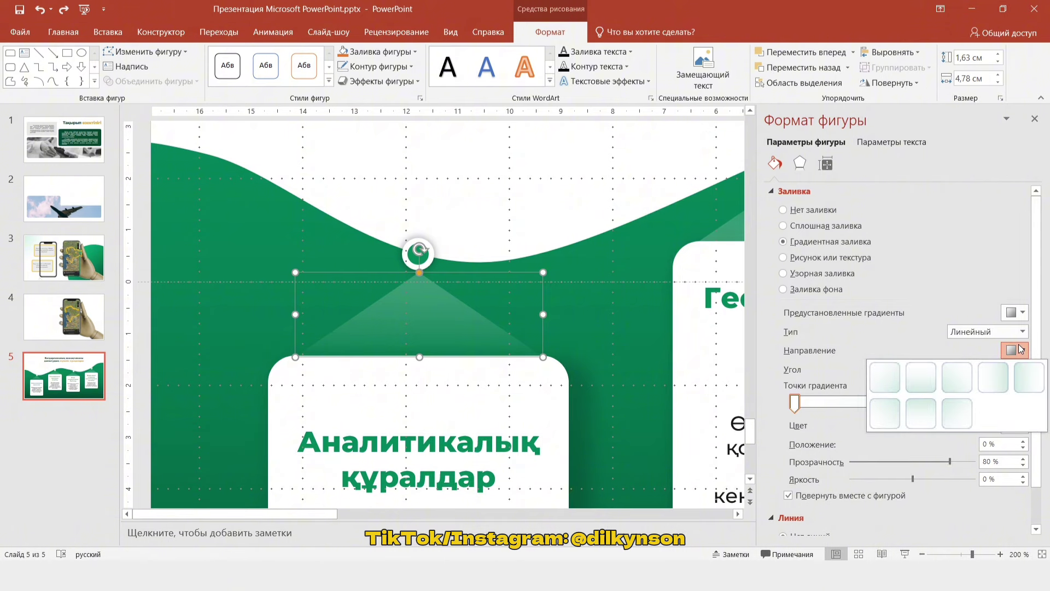
{"action": "left_click", "coordinate": [924, 421]}
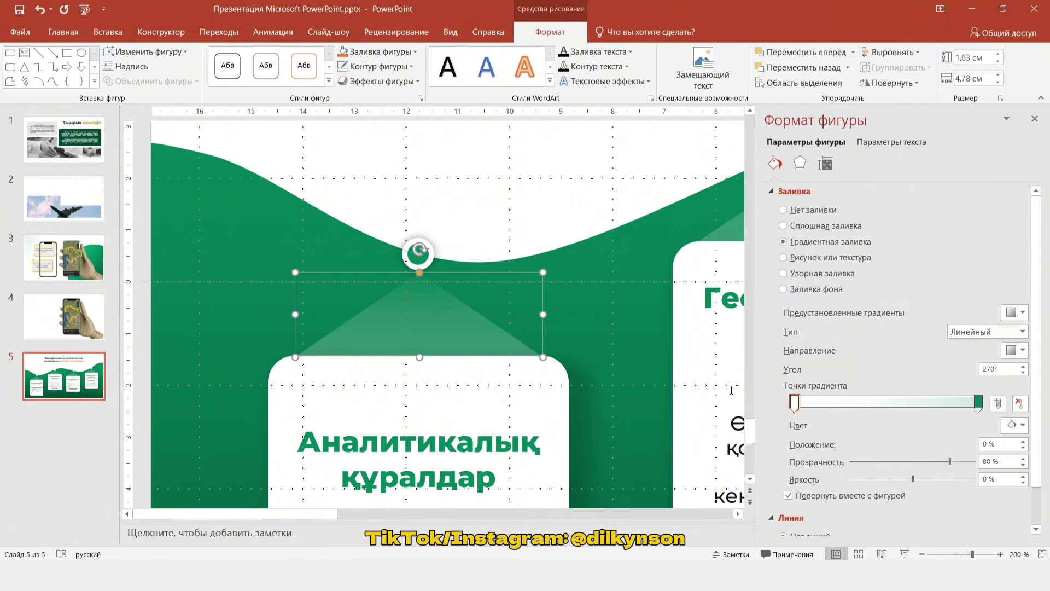
{"action": "scroll", "coordinate": [585, 338], "scroll_direction": "down", "scroll_amount": 2}
{"action": "scroll", "coordinate": [585, 338], "scroll_direction": "down", "scroll_amount": 2}
{"action": "scroll", "coordinate": [585, 338], "scroll_direction": "down", "scroll_amount": 2}
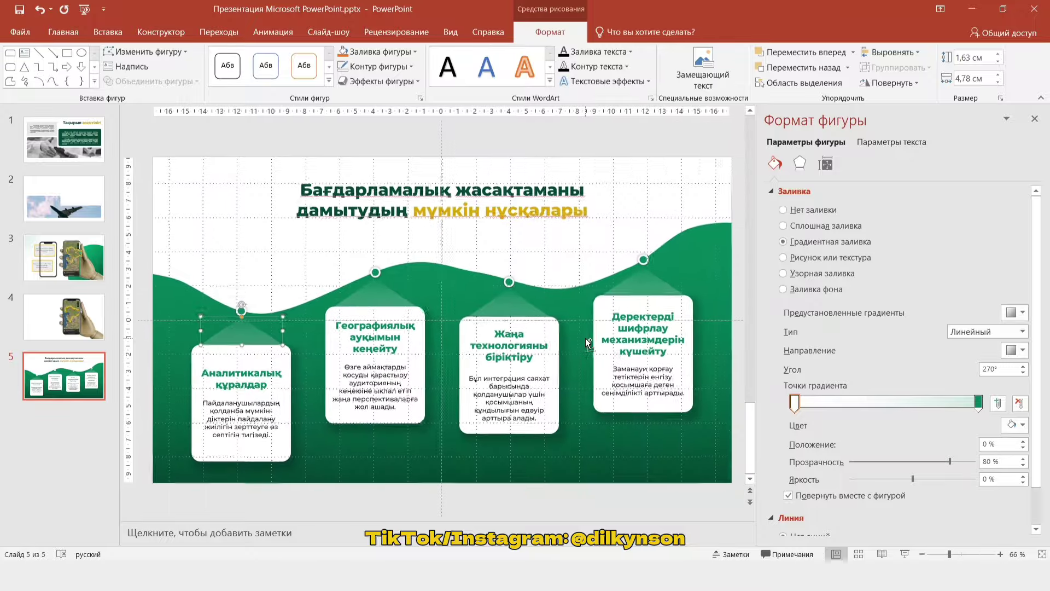
{"action": "left_click", "coordinate": [696, 143]}
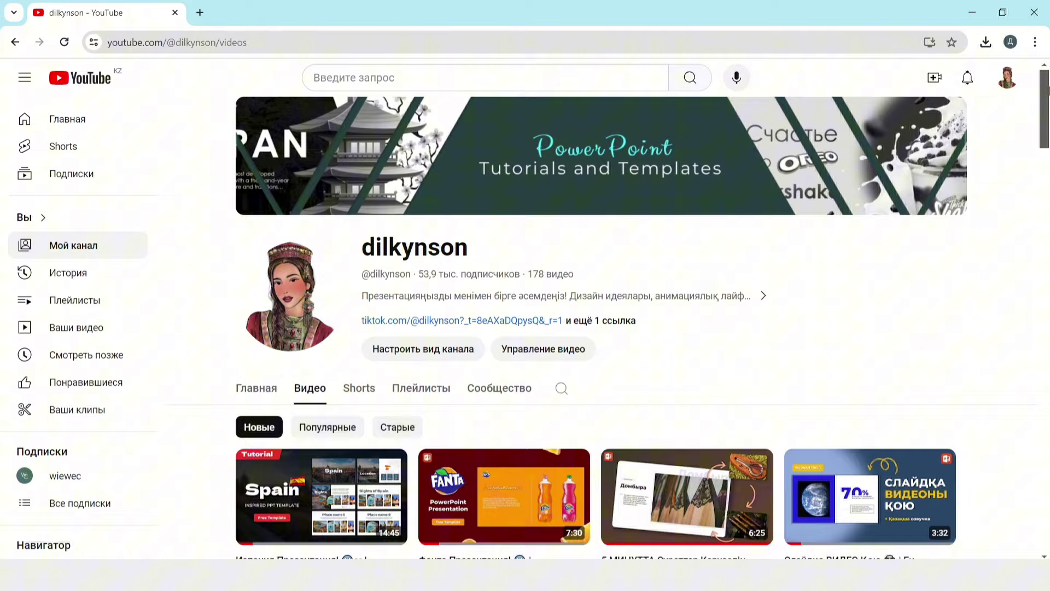
{"action": "left_click_drag", "start_coordinate": [1049, 89], "coordinate": [1048, 283]}
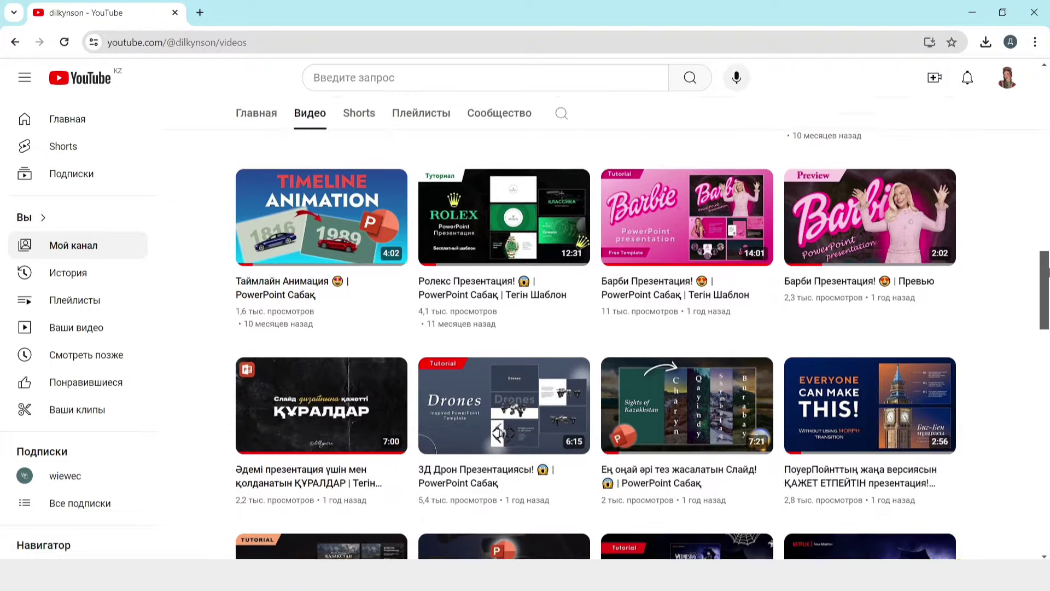